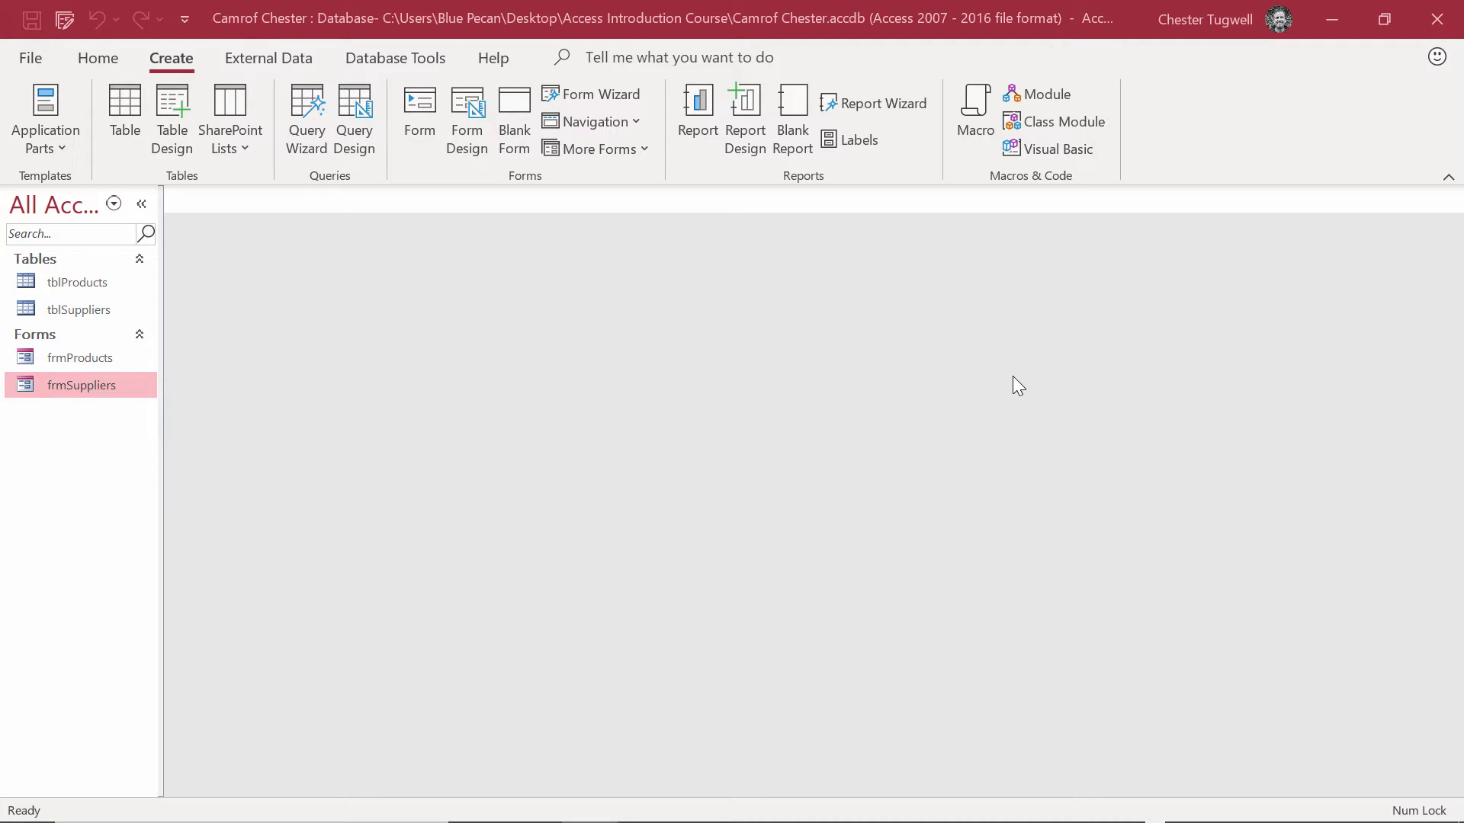
- Open tblSuppliers and expand, then collapse, the products related to supplier SUP-CSTY
{"action": "double_click", "coordinate": [84, 313]}
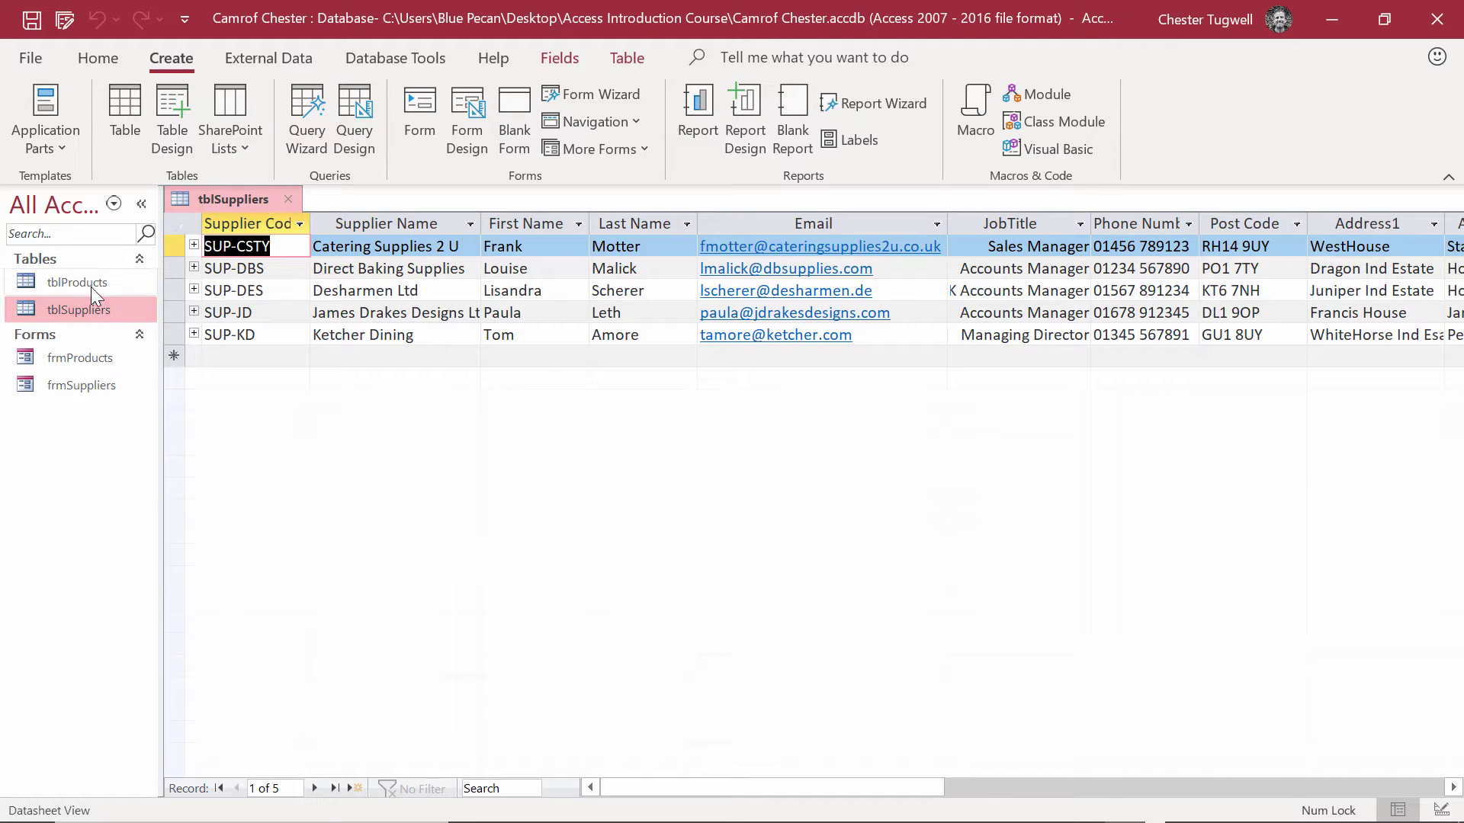
{"action": "left_click", "coordinate": [194, 245]}
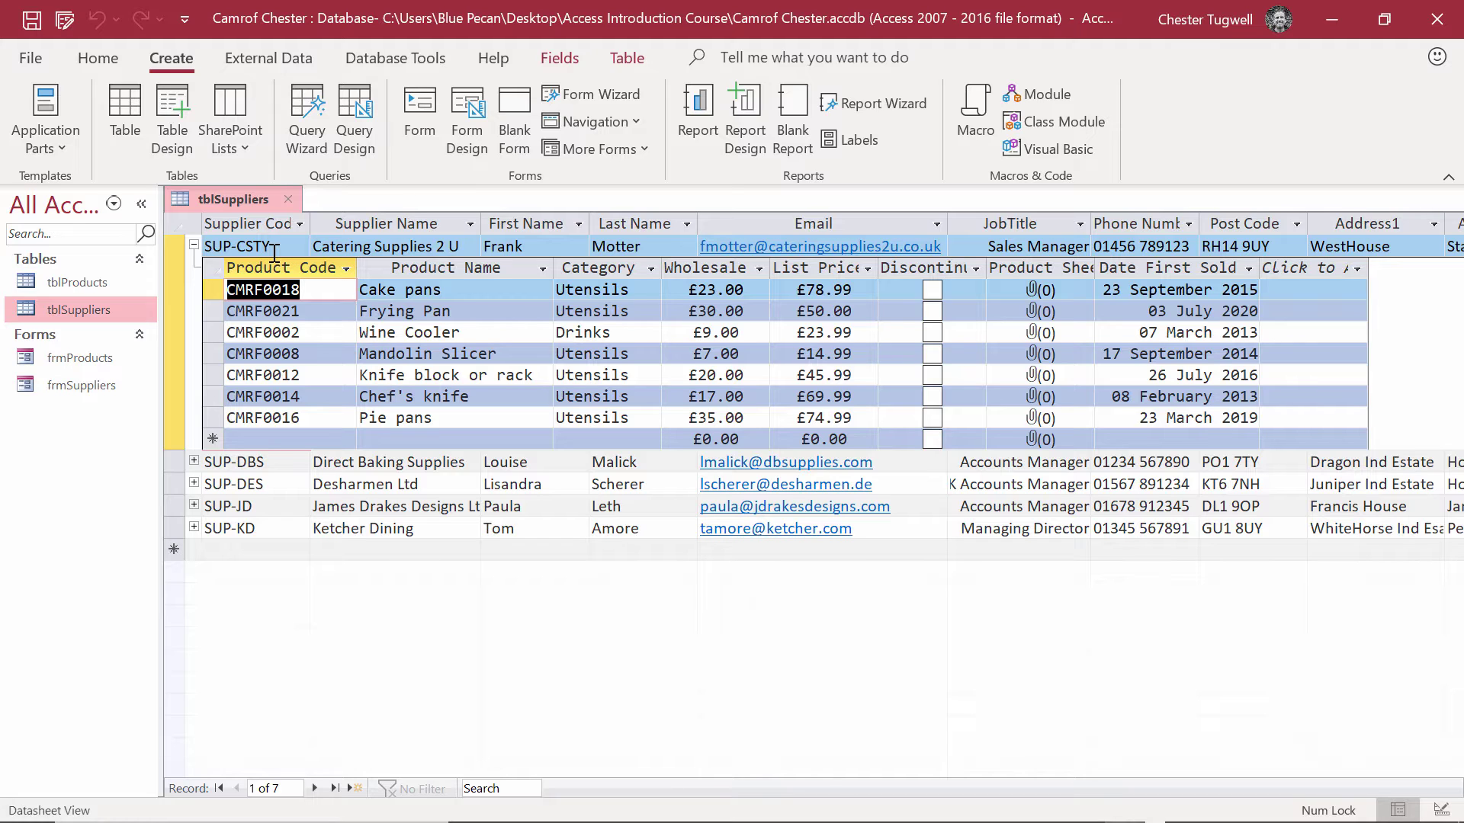
{"action": "left_click", "coordinate": [194, 245]}
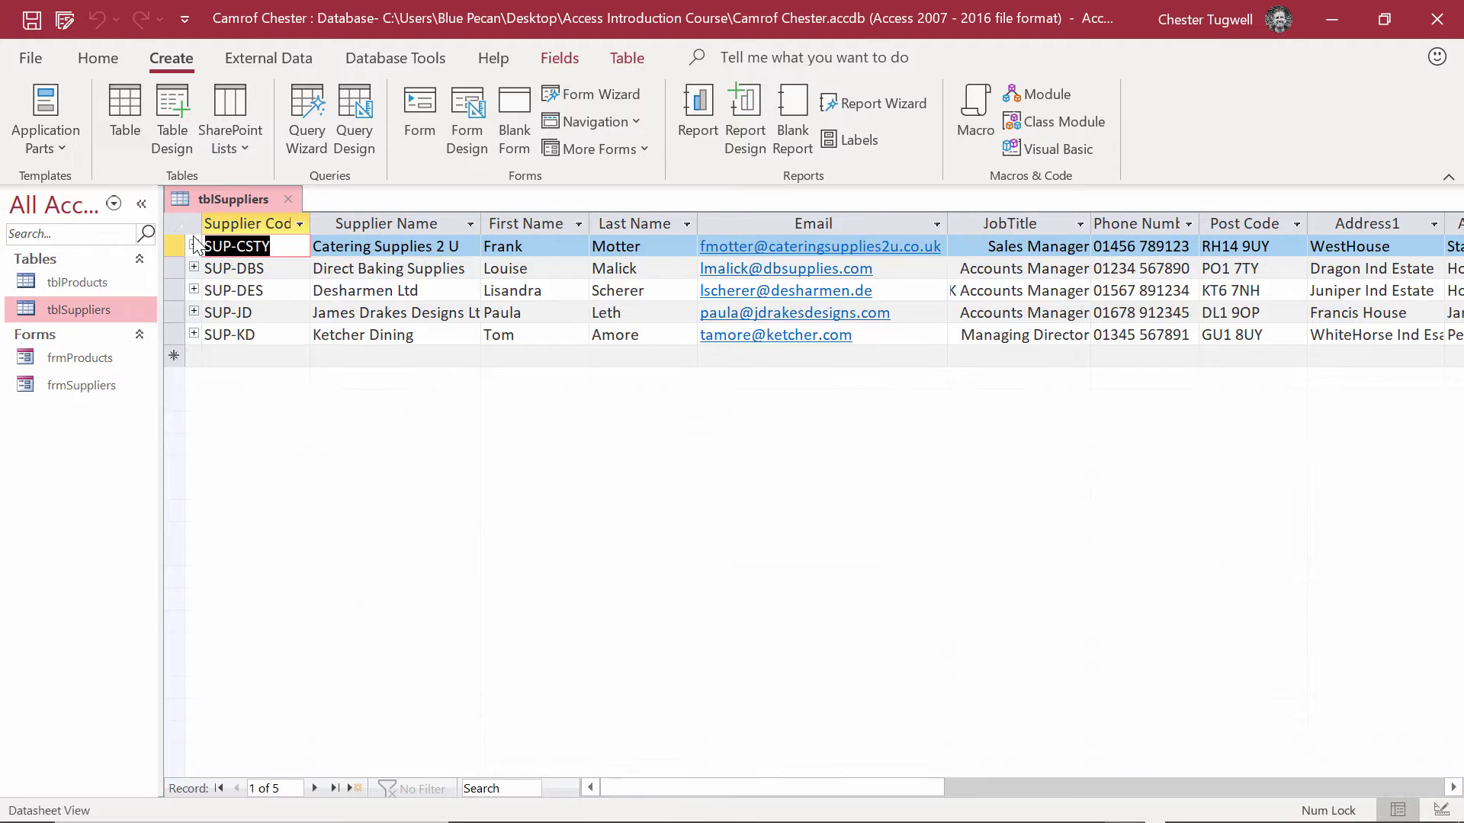
- Close the table and start the Form Wizard with tblSuppliers as the field source
{"action": "left_click", "coordinate": [288, 201]}
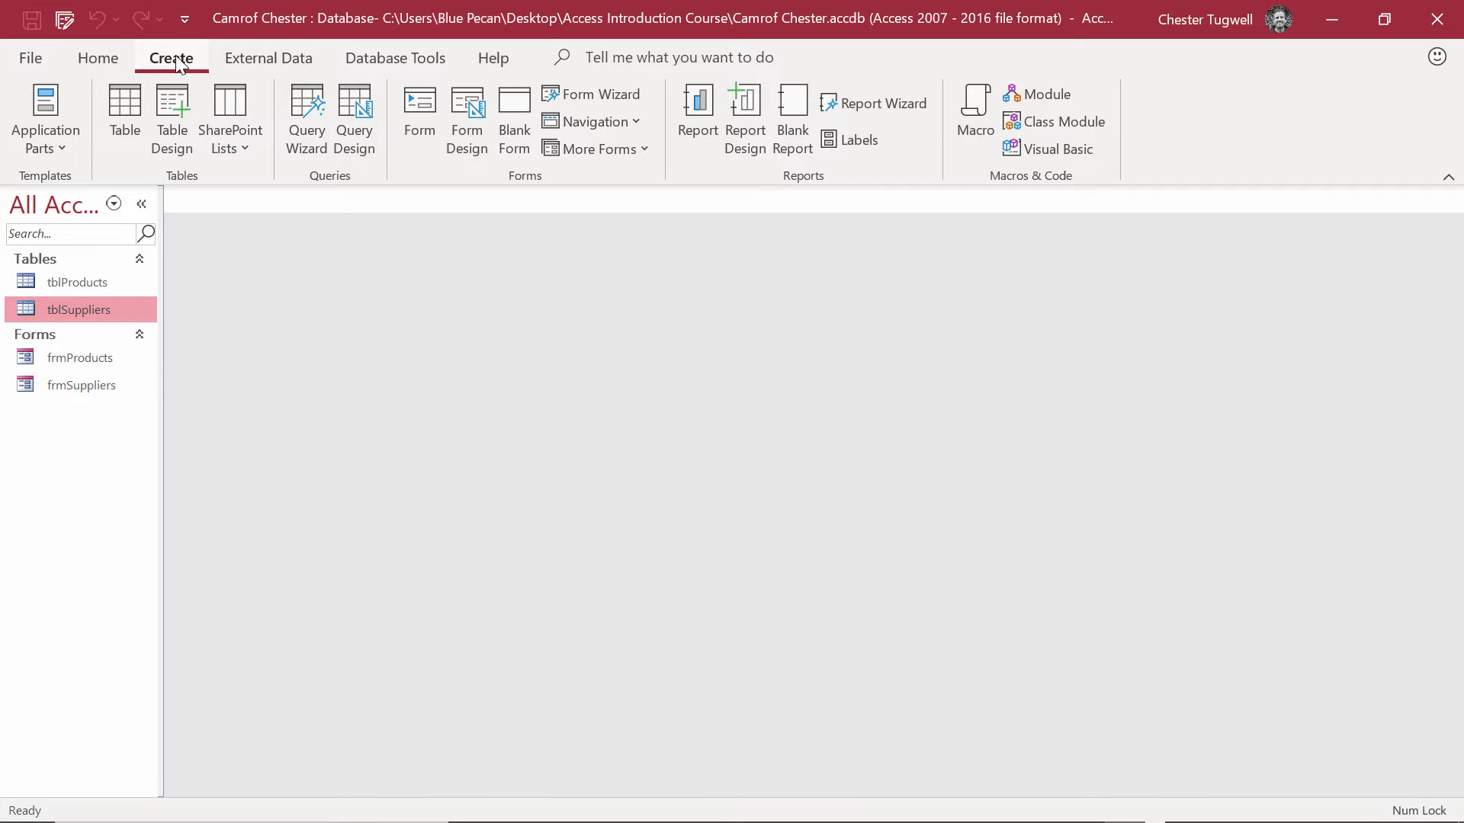
{"action": "left_click", "coordinate": [580, 100]}
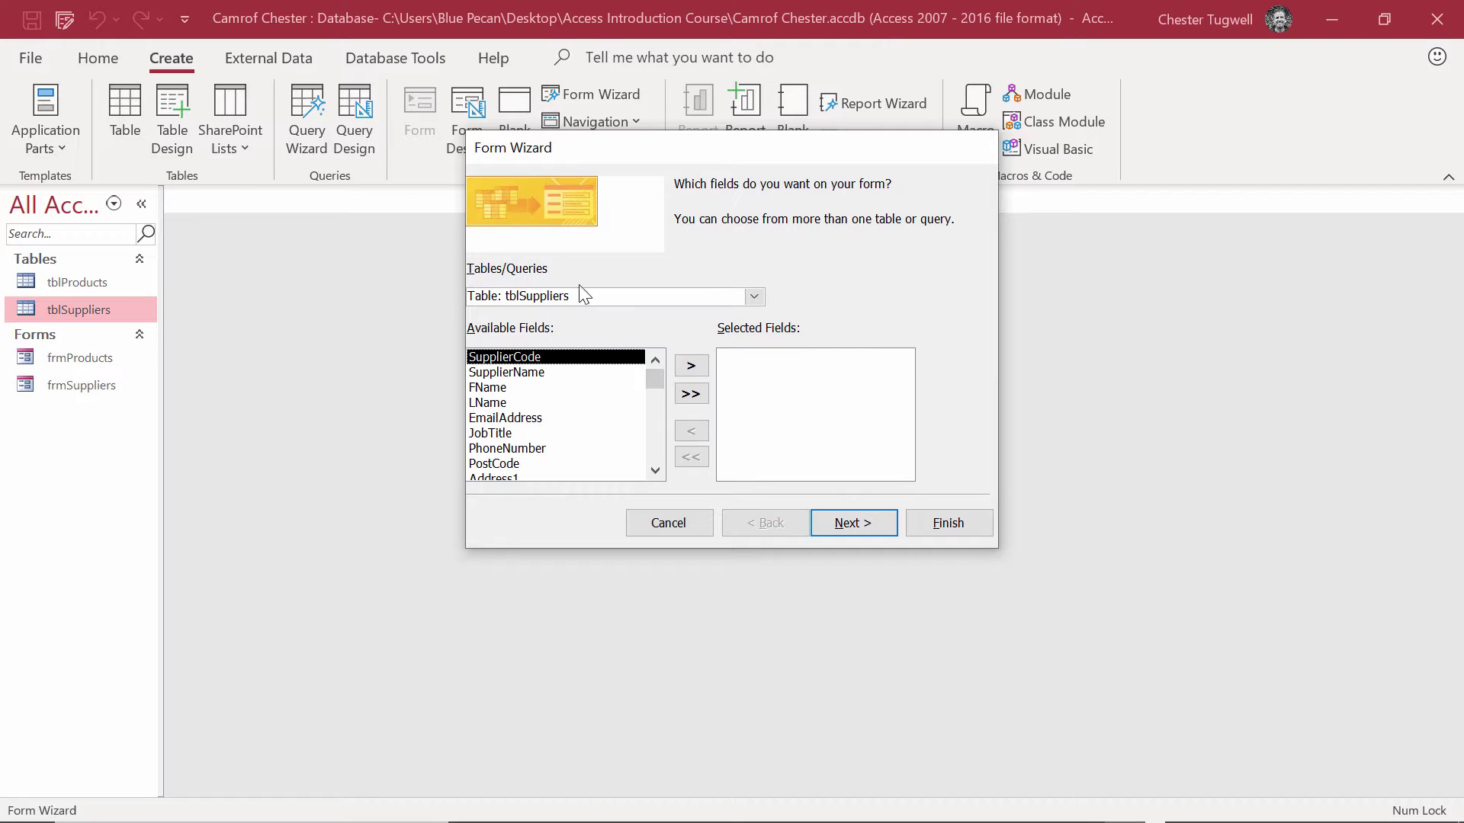
{"action": "left_click", "coordinate": [755, 297]}
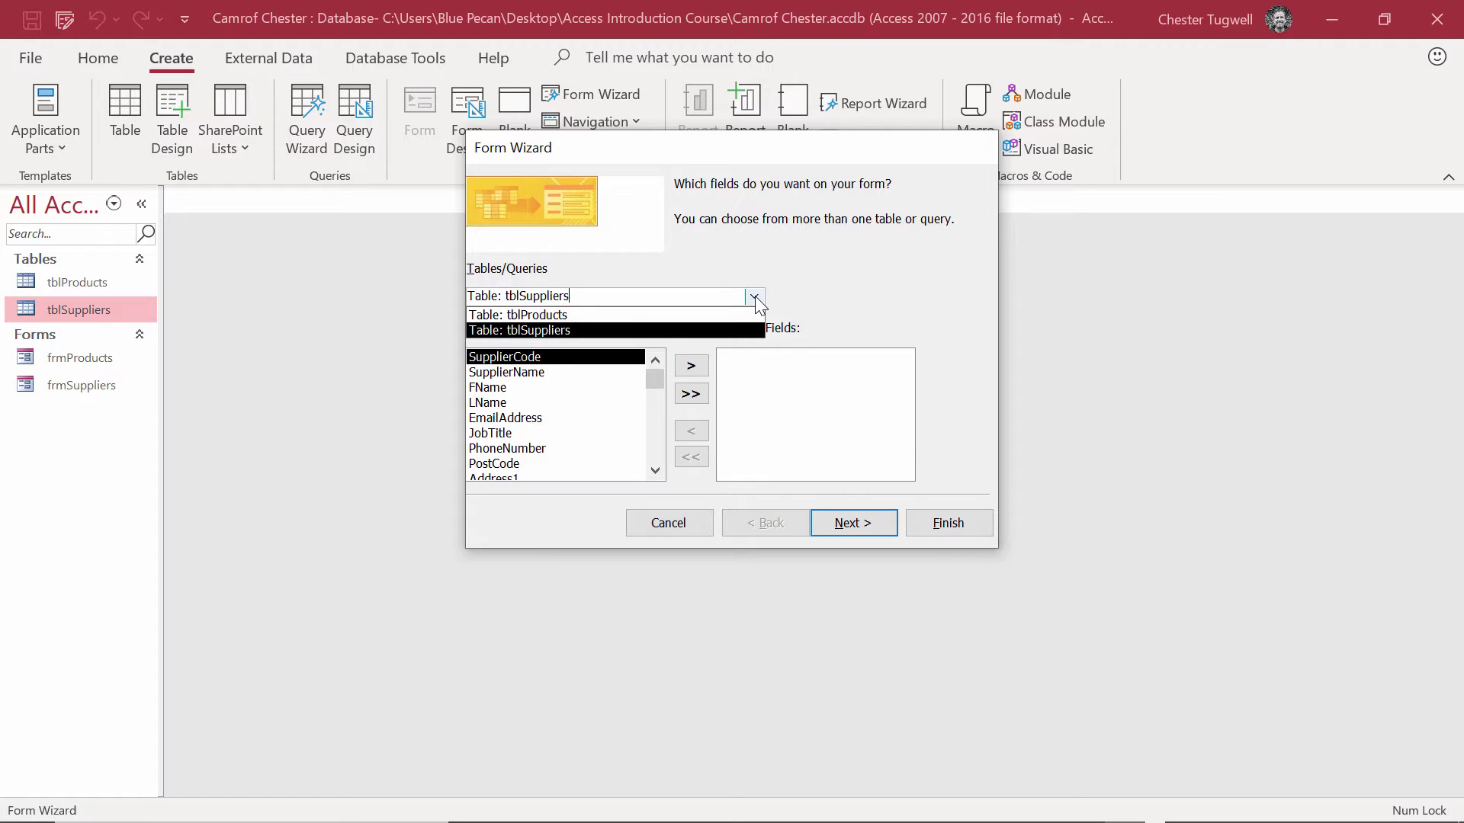
{"action": "left_click", "coordinate": [755, 297]}
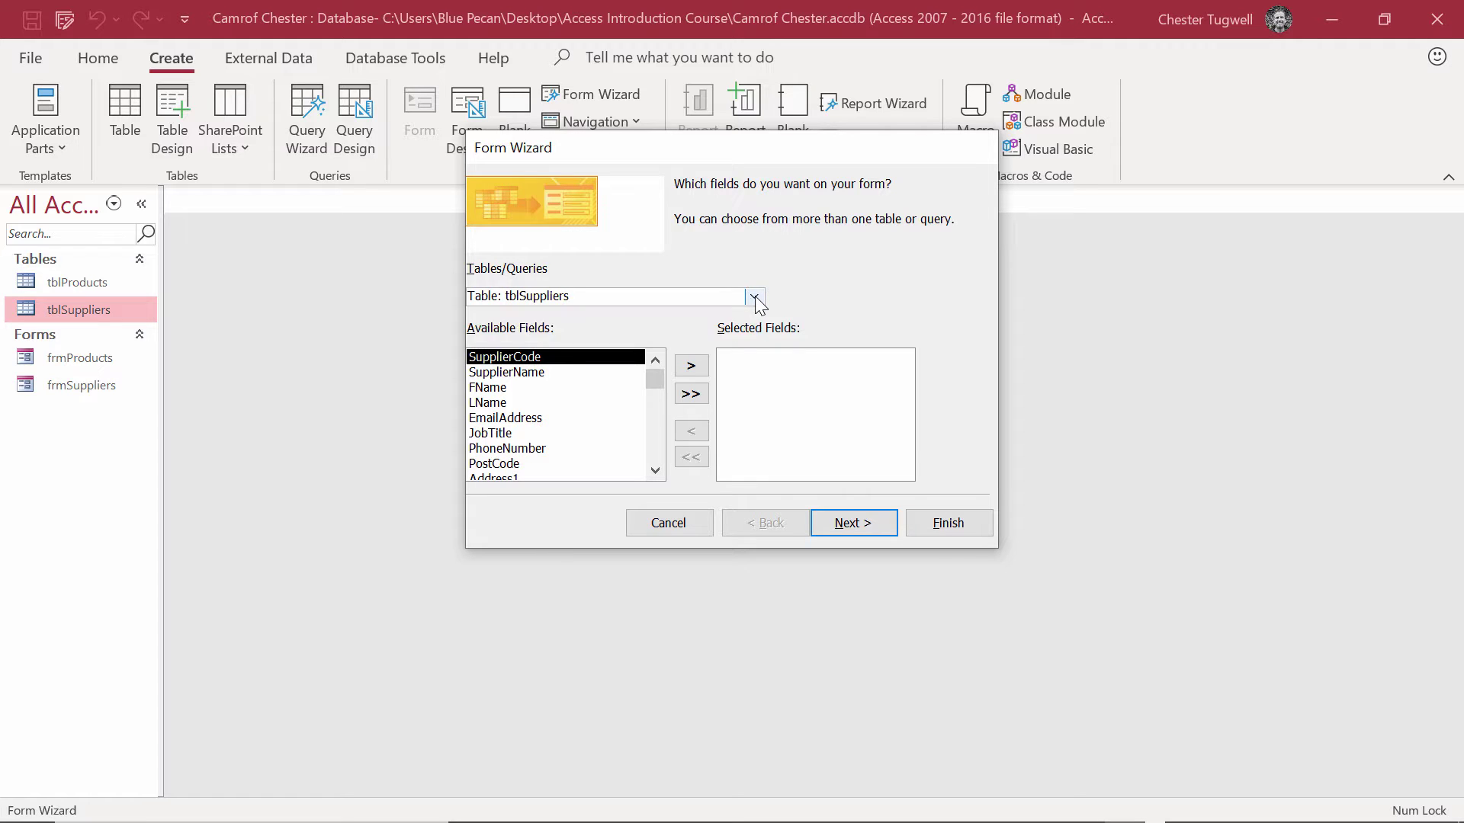
- Add SupplierName, FName, LName, EmailAddress and PhoneNumber from tblSuppliers to the form
{"action": "left_click", "coordinate": [517, 374]}
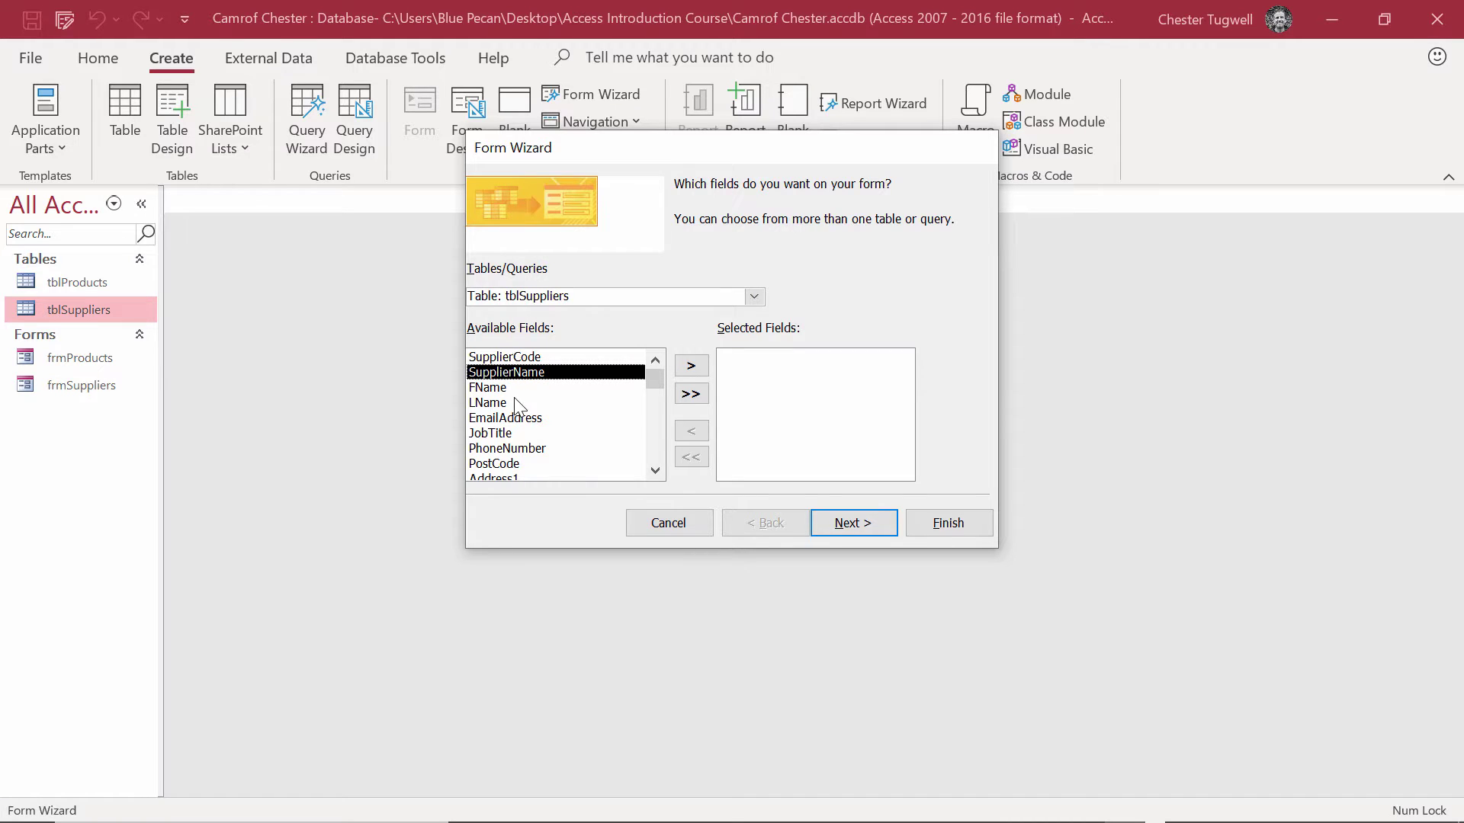
{"action": "left_click", "coordinate": [686, 368]}
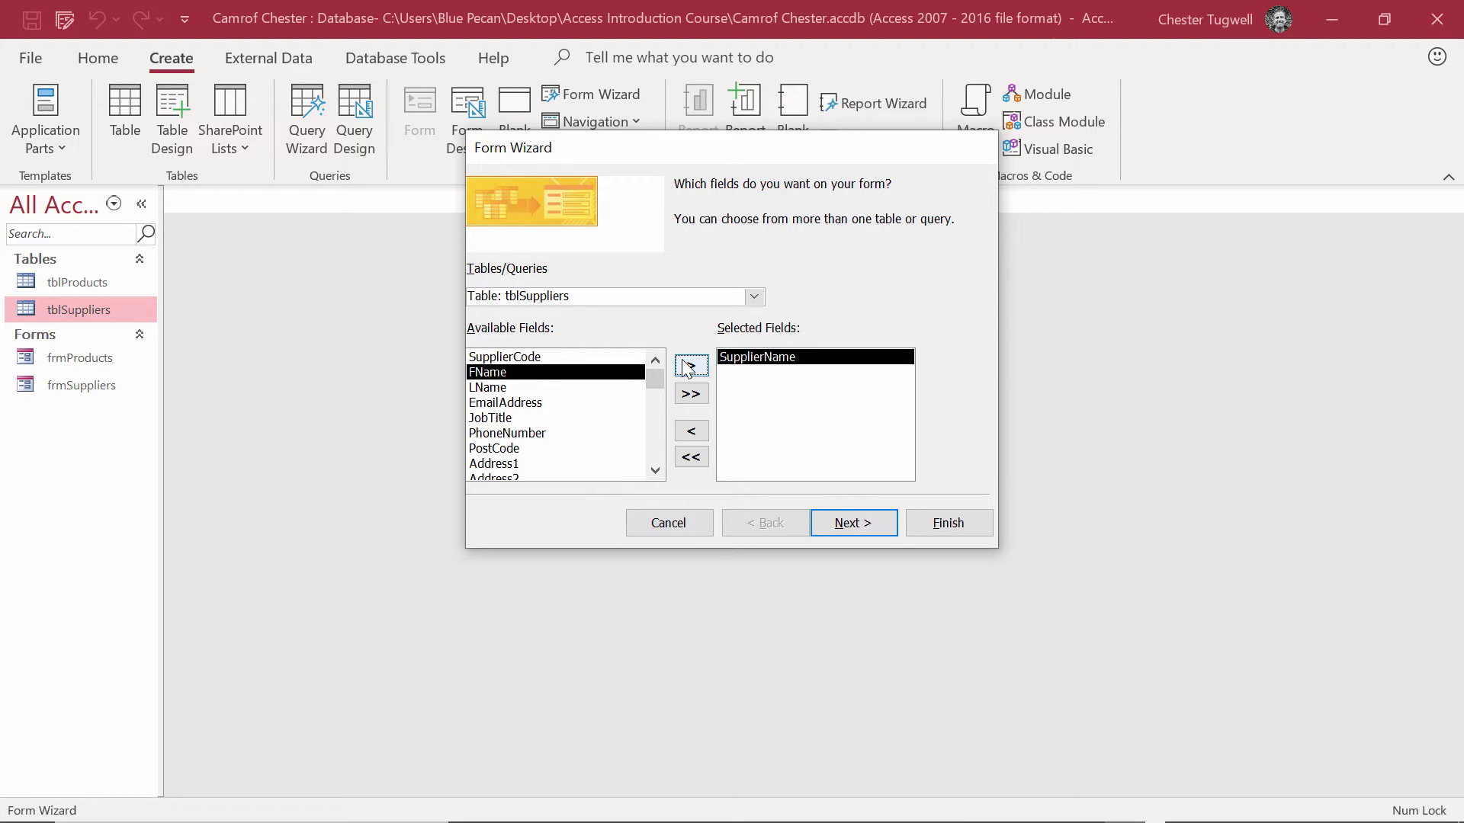
{"action": "left_click", "coordinate": [687, 368]}
{"action": "left_click", "coordinate": [686, 367]}
{"action": "left_click", "coordinate": [687, 368]}
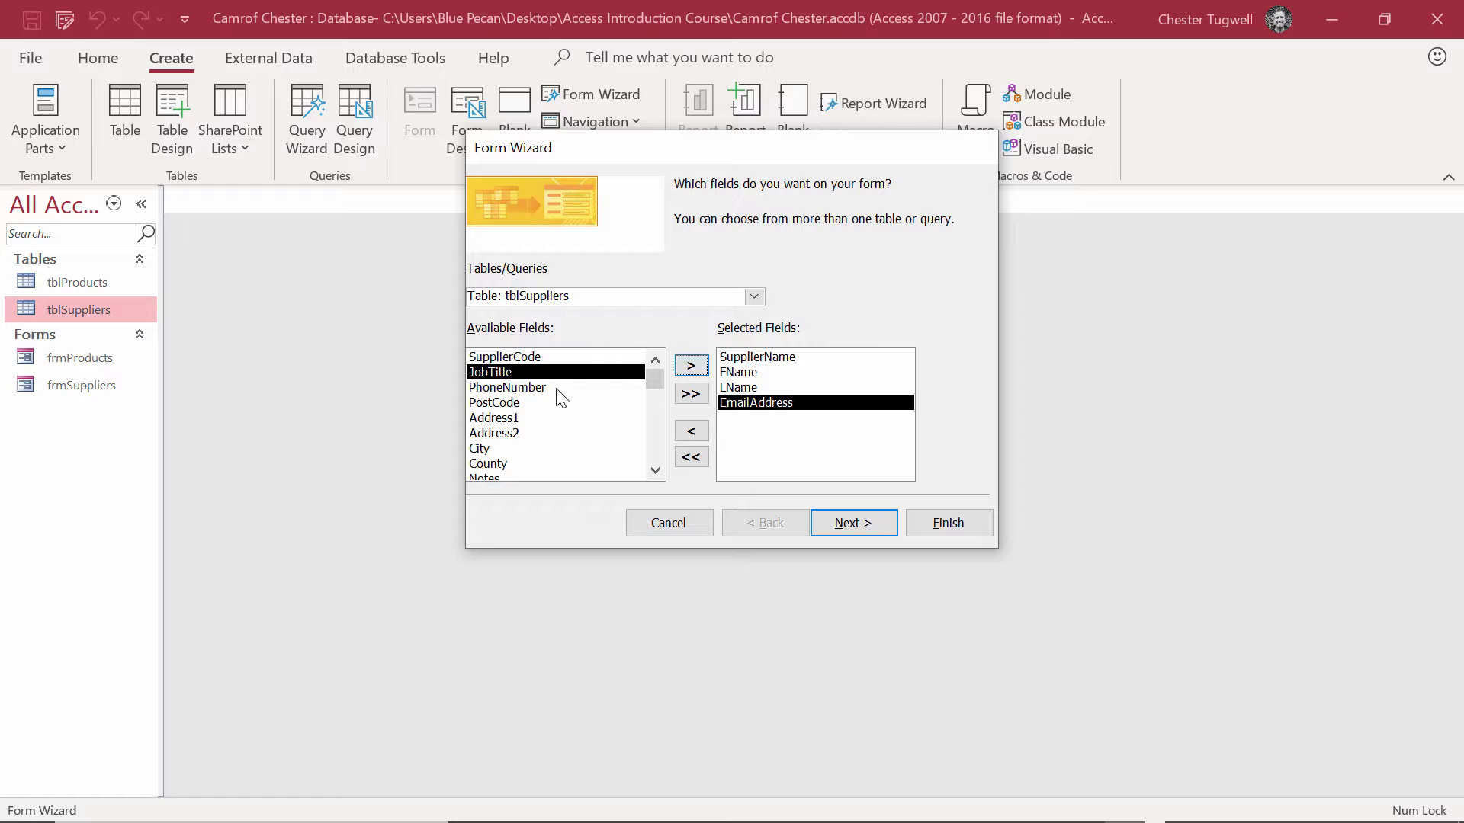
{"action": "left_click", "coordinate": [557, 388]}
{"action": "left_click", "coordinate": [701, 368]}
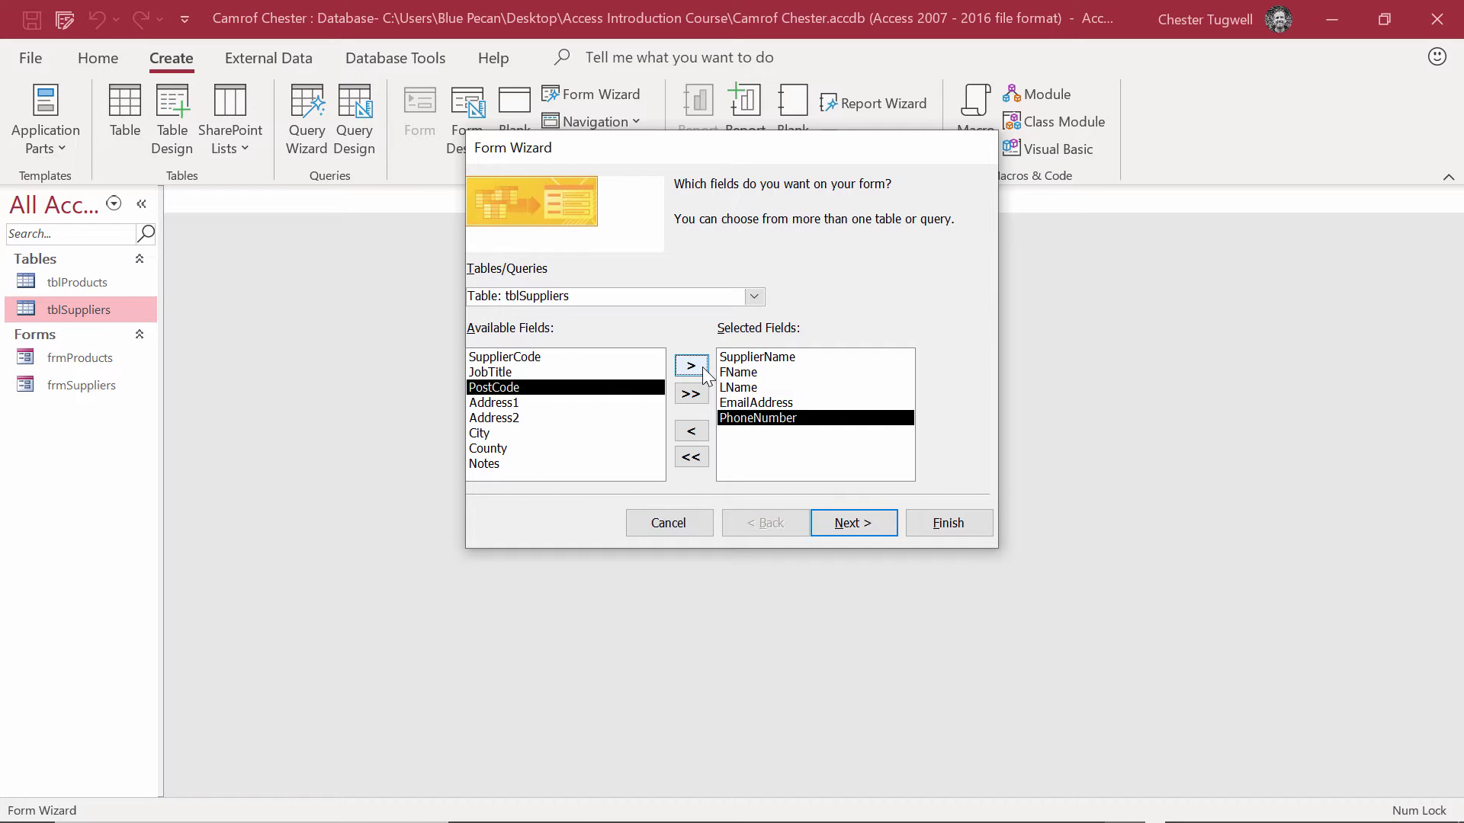
- Add ProductName, WholeSalePrice and ListPrice from tblProducts to the form
{"action": "left_click", "coordinate": [754, 295]}
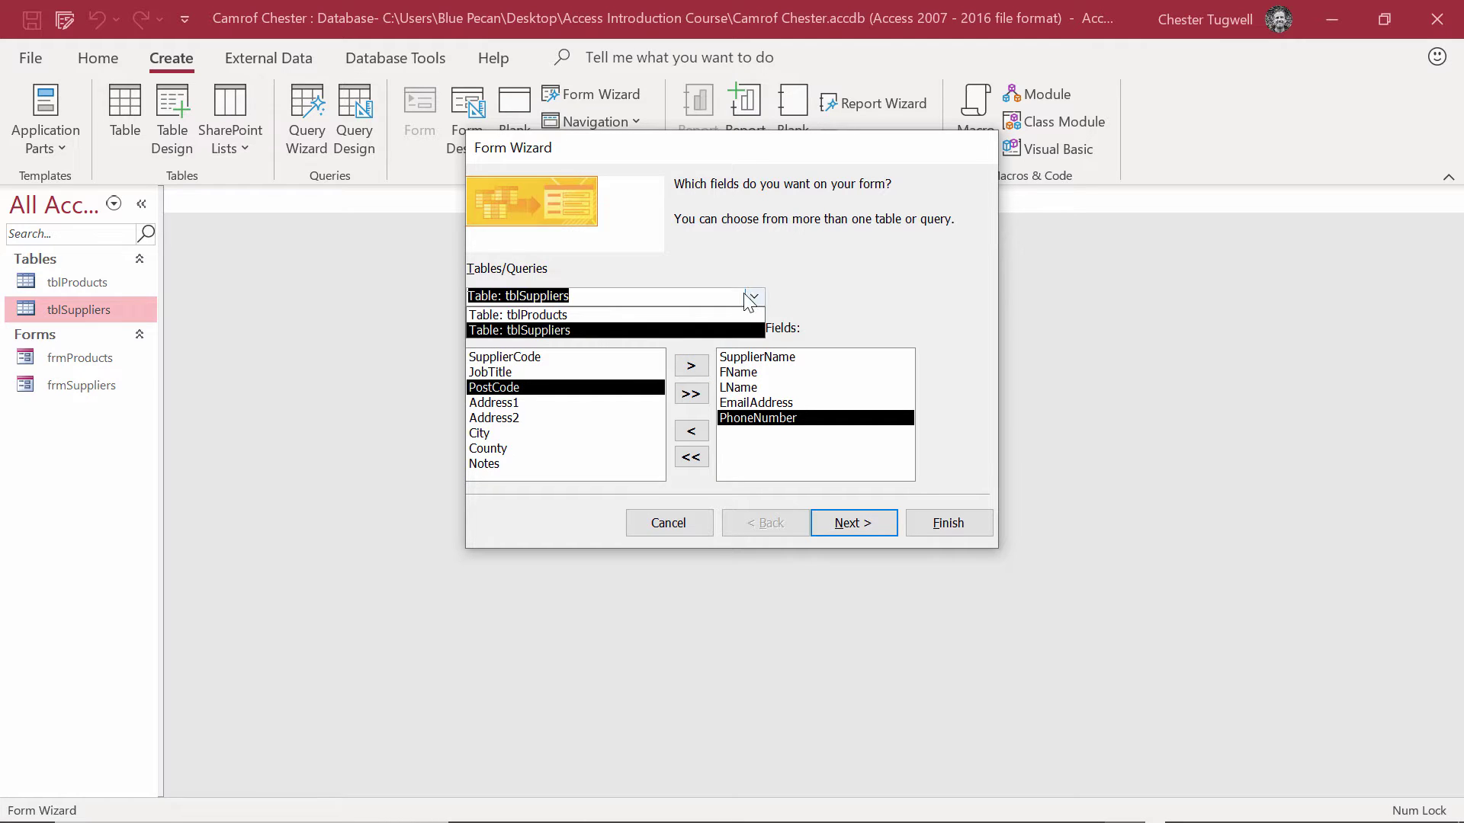
{"action": "left_click", "coordinate": [584, 313]}
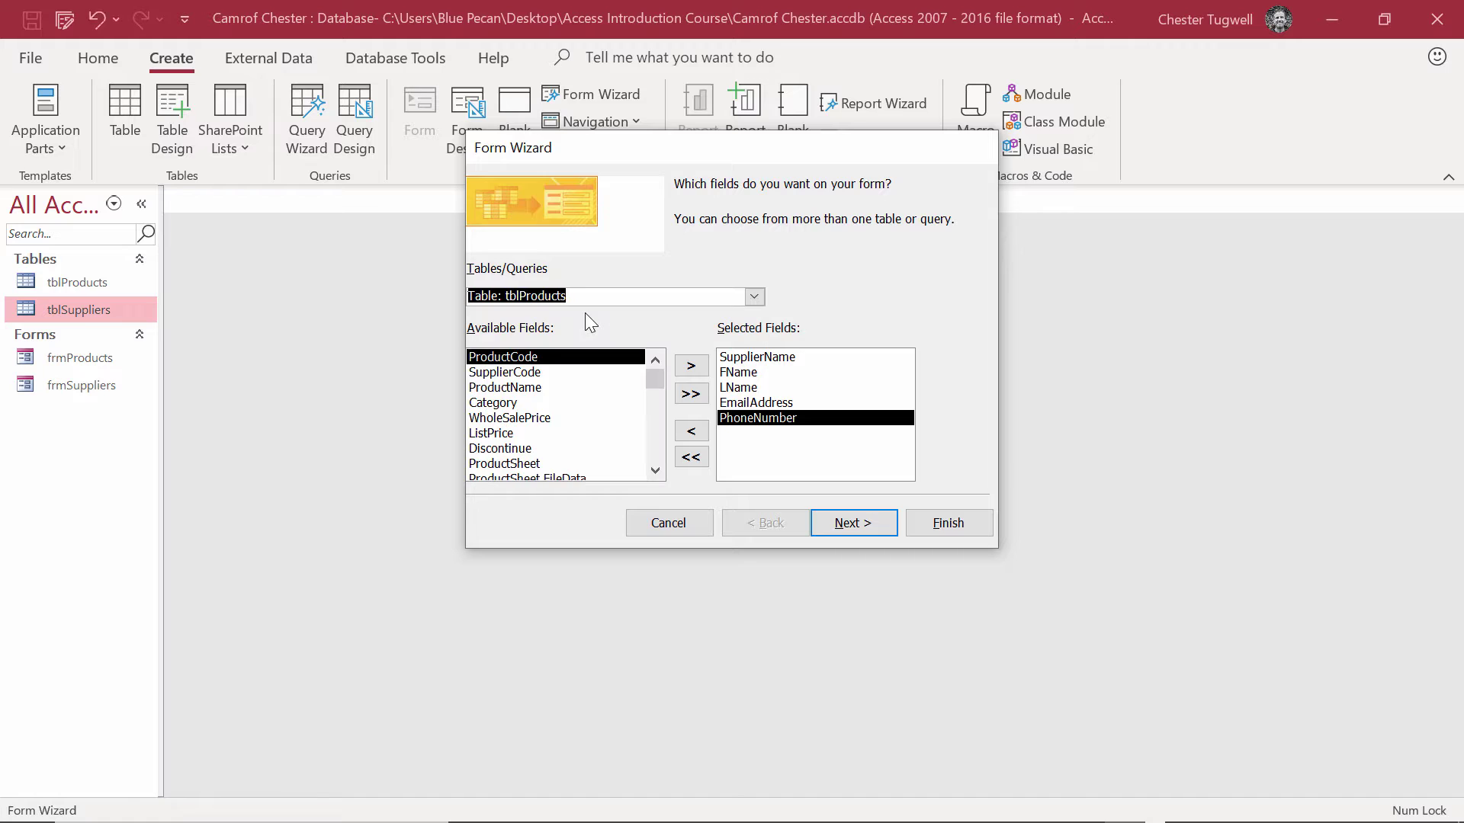
{"action": "left_click", "coordinate": [540, 389]}
{"action": "left_click", "coordinate": [690, 367]}
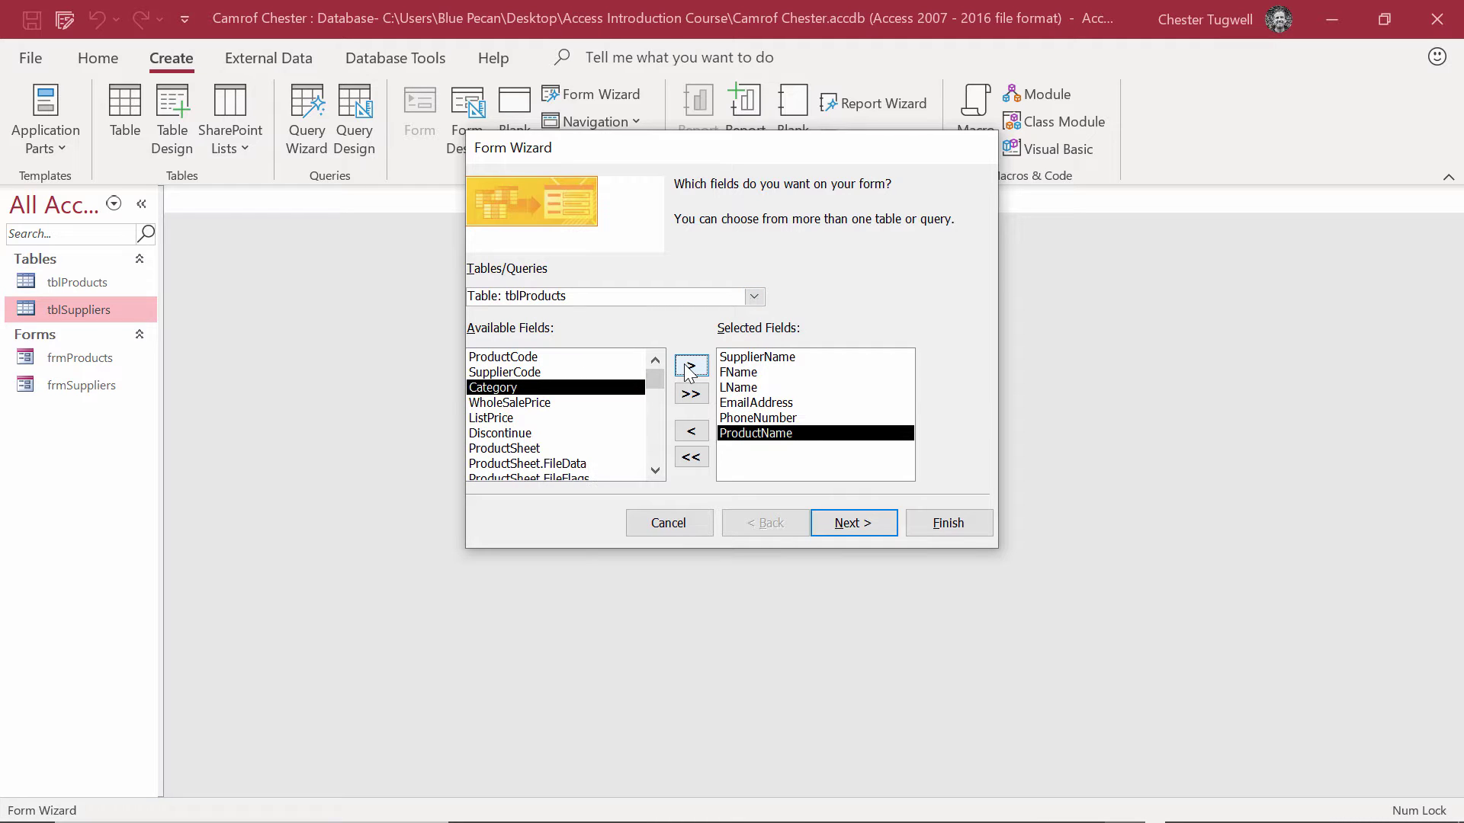
{"action": "left_click", "coordinate": [568, 402]}
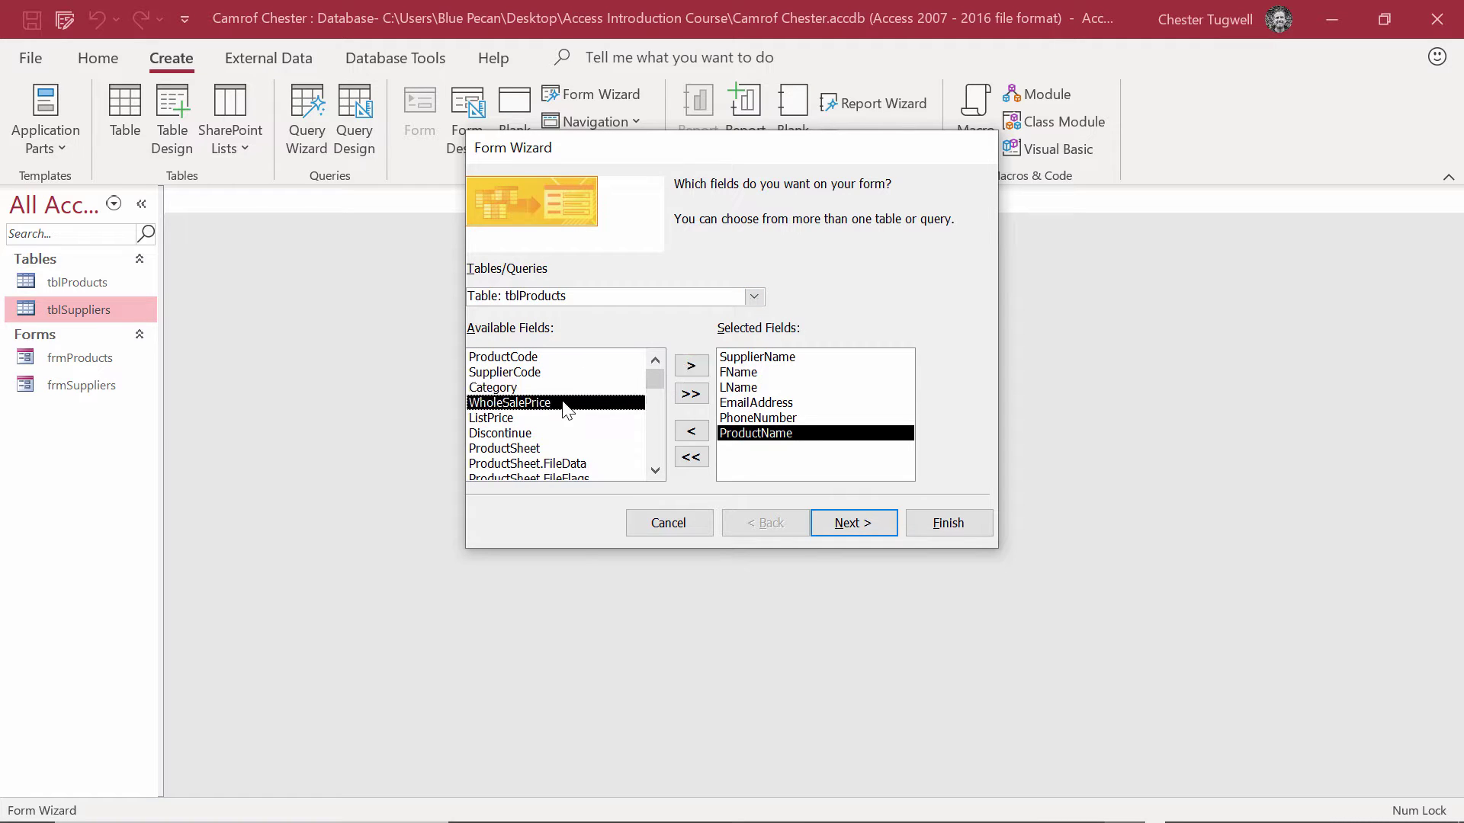
{"action": "double_click", "coordinate": [579, 404]}
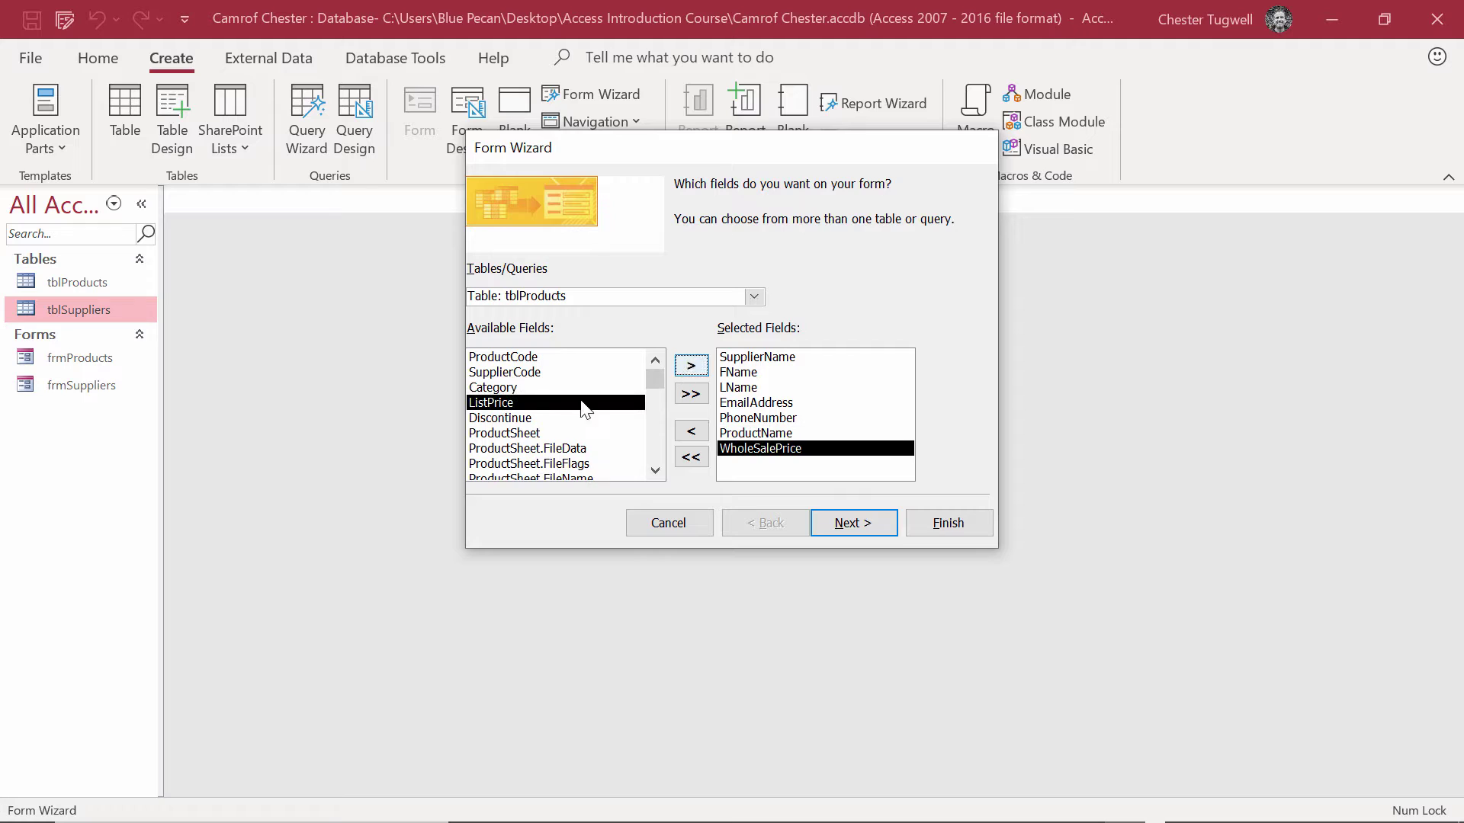
{"action": "left_click", "coordinate": [691, 367]}
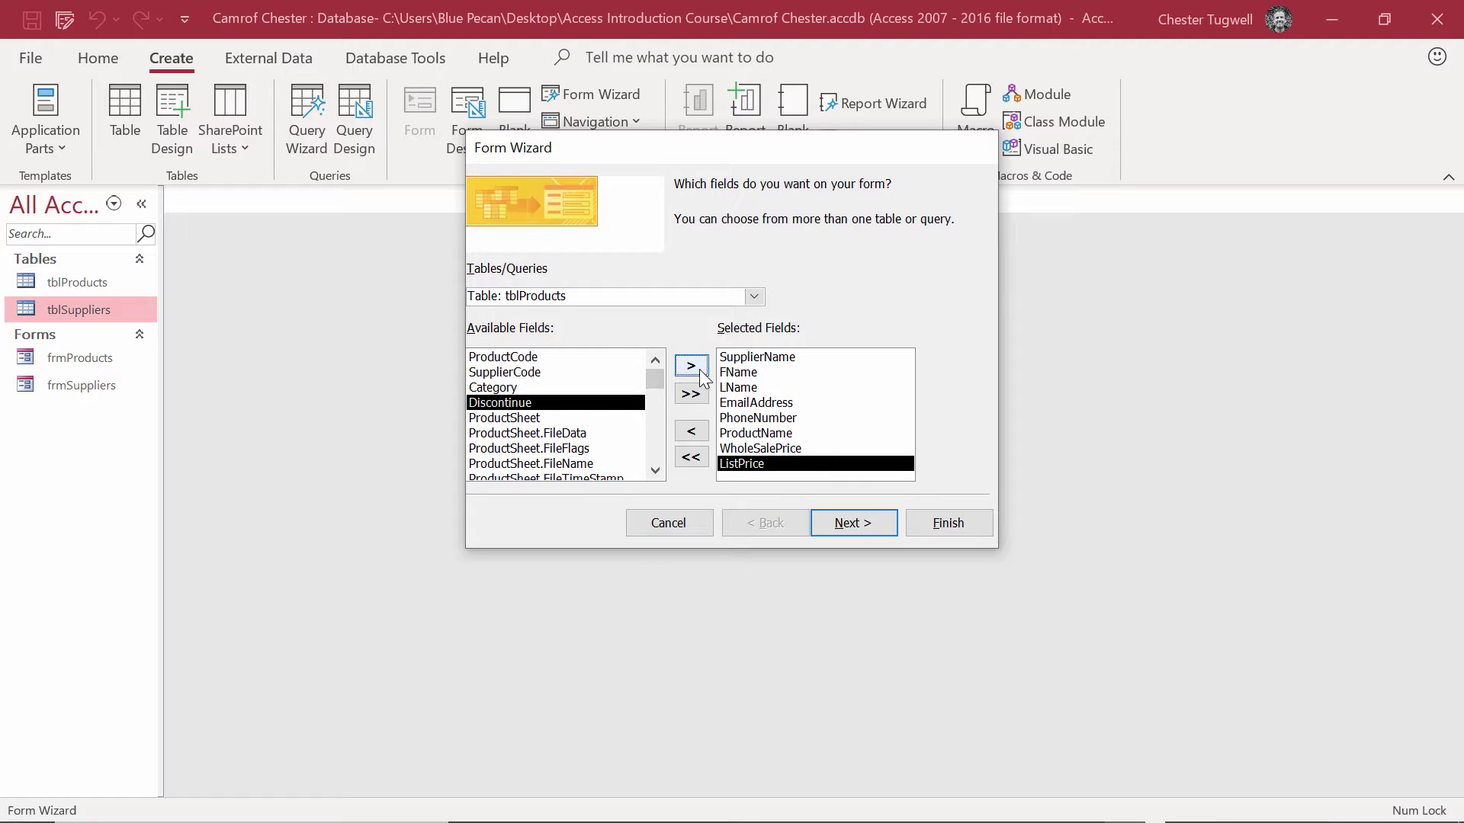
- Compare layouts and view the data by tblSuppliers as a form with a products subform
{"action": "left_click", "coordinate": [838, 524]}
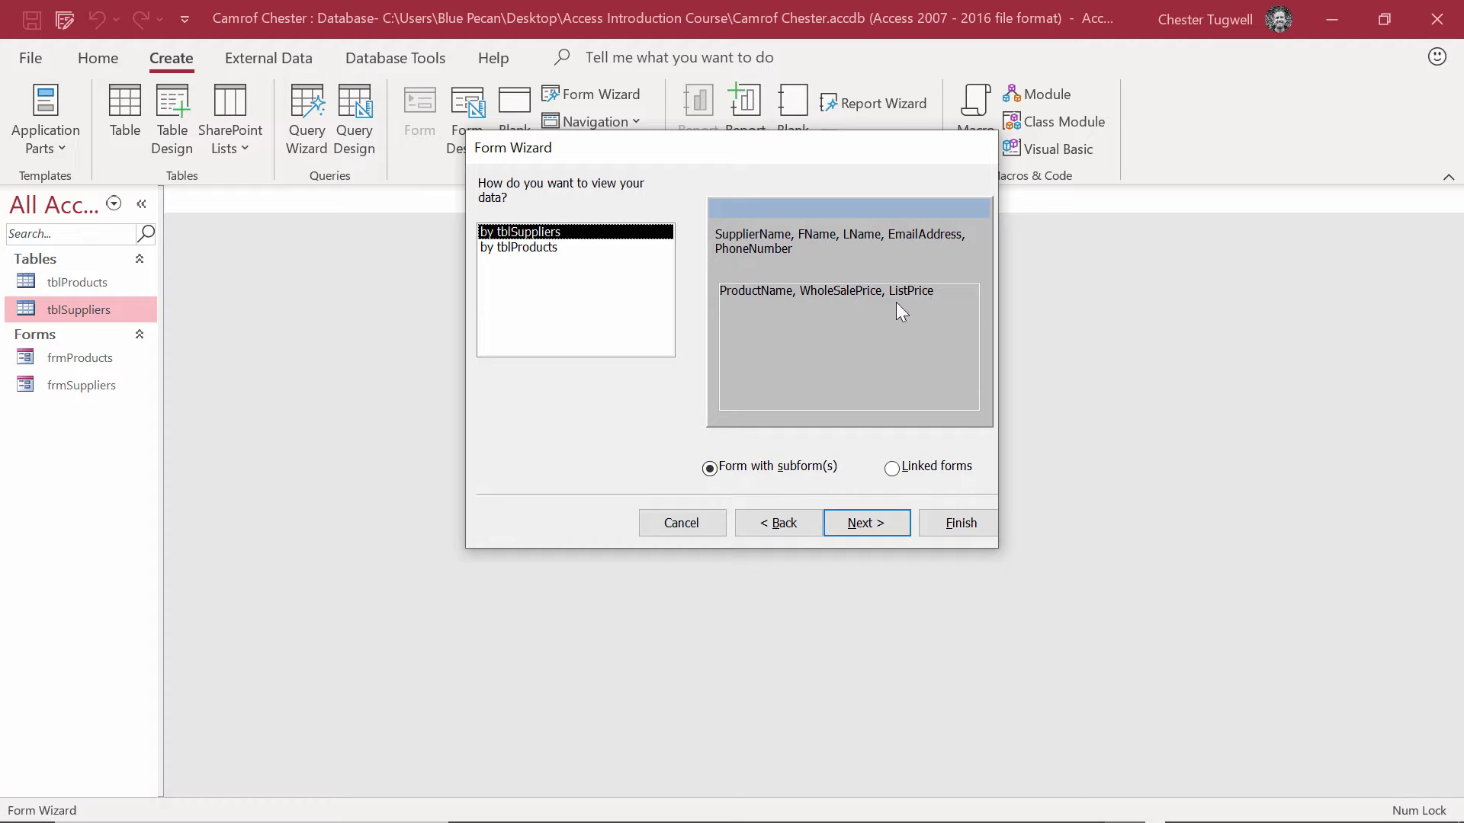
{"action": "left_click", "coordinate": [509, 251]}
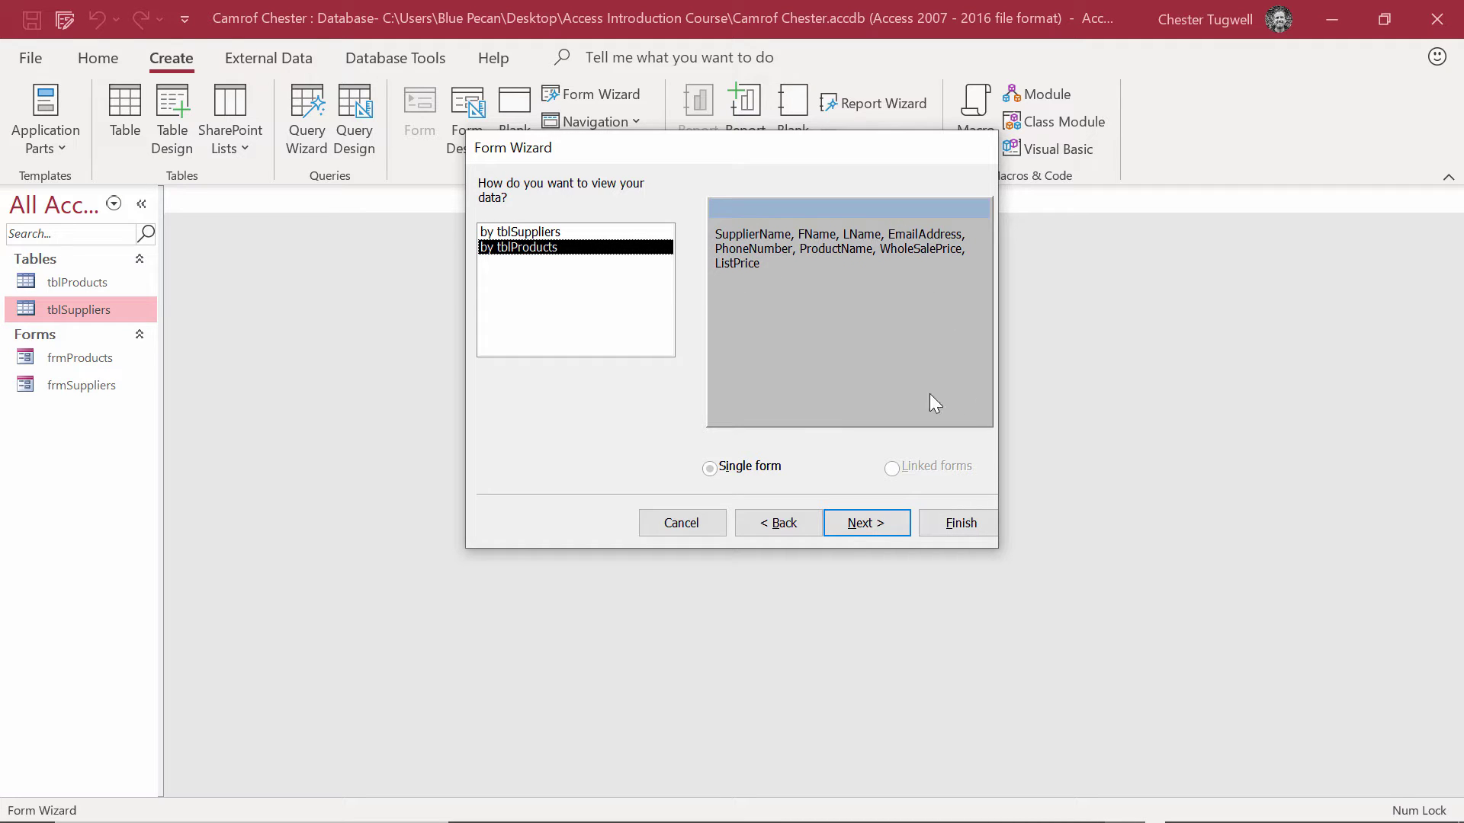
{"action": "left_click", "coordinate": [510, 233]}
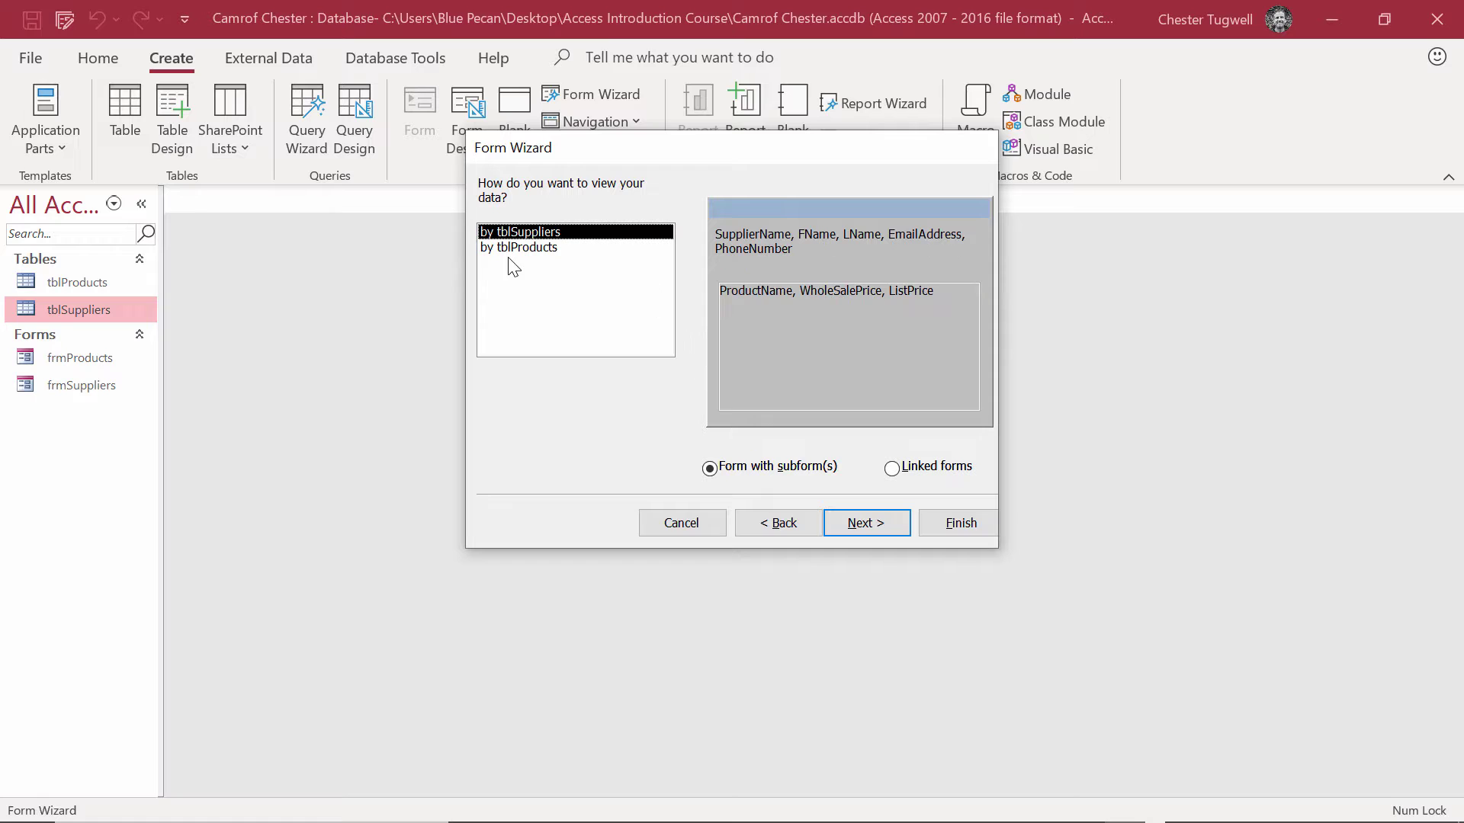
{"action": "left_click", "coordinate": [558, 251]}
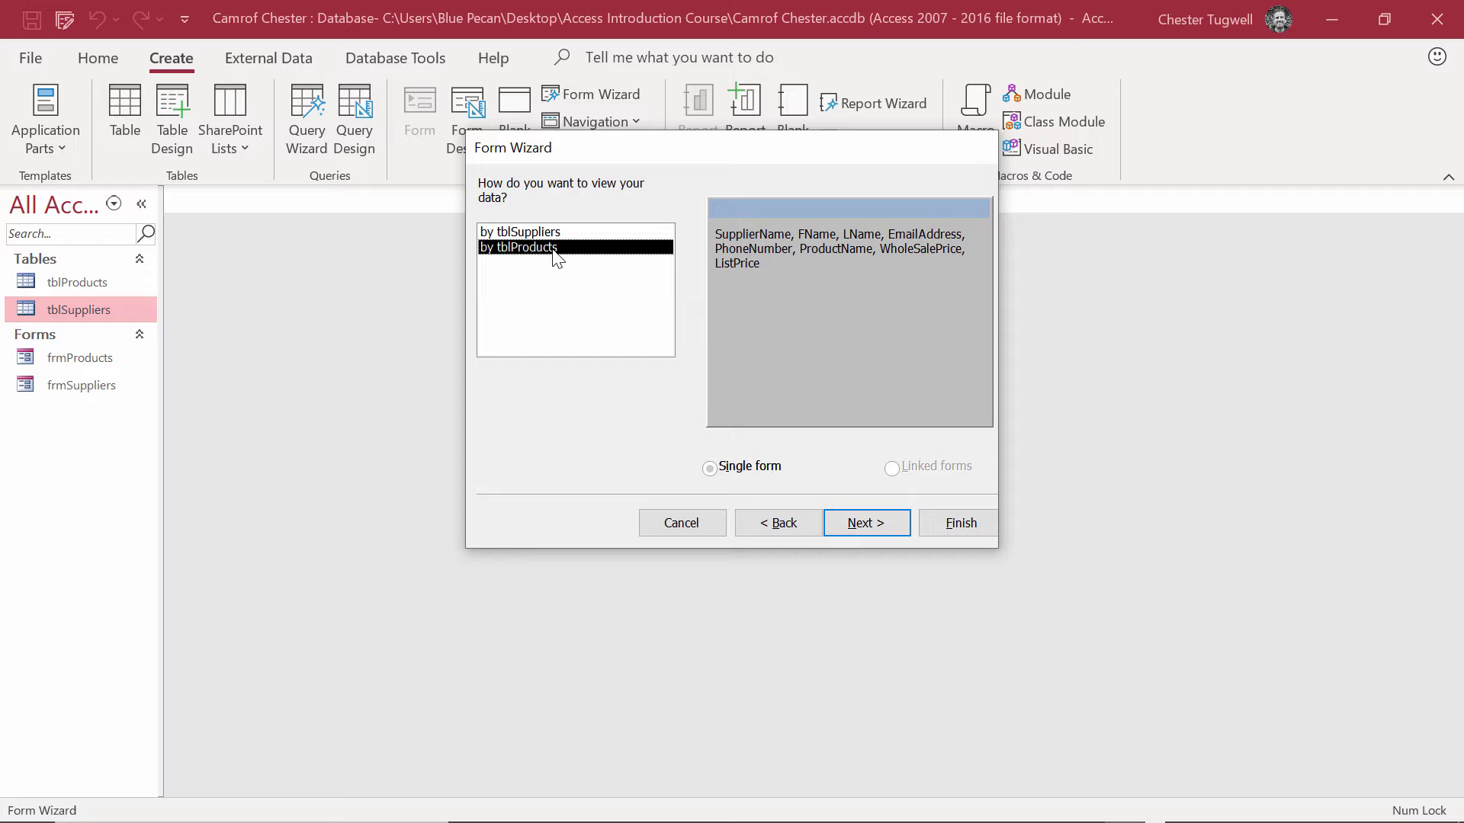
{"action": "left_click", "coordinate": [524, 233]}
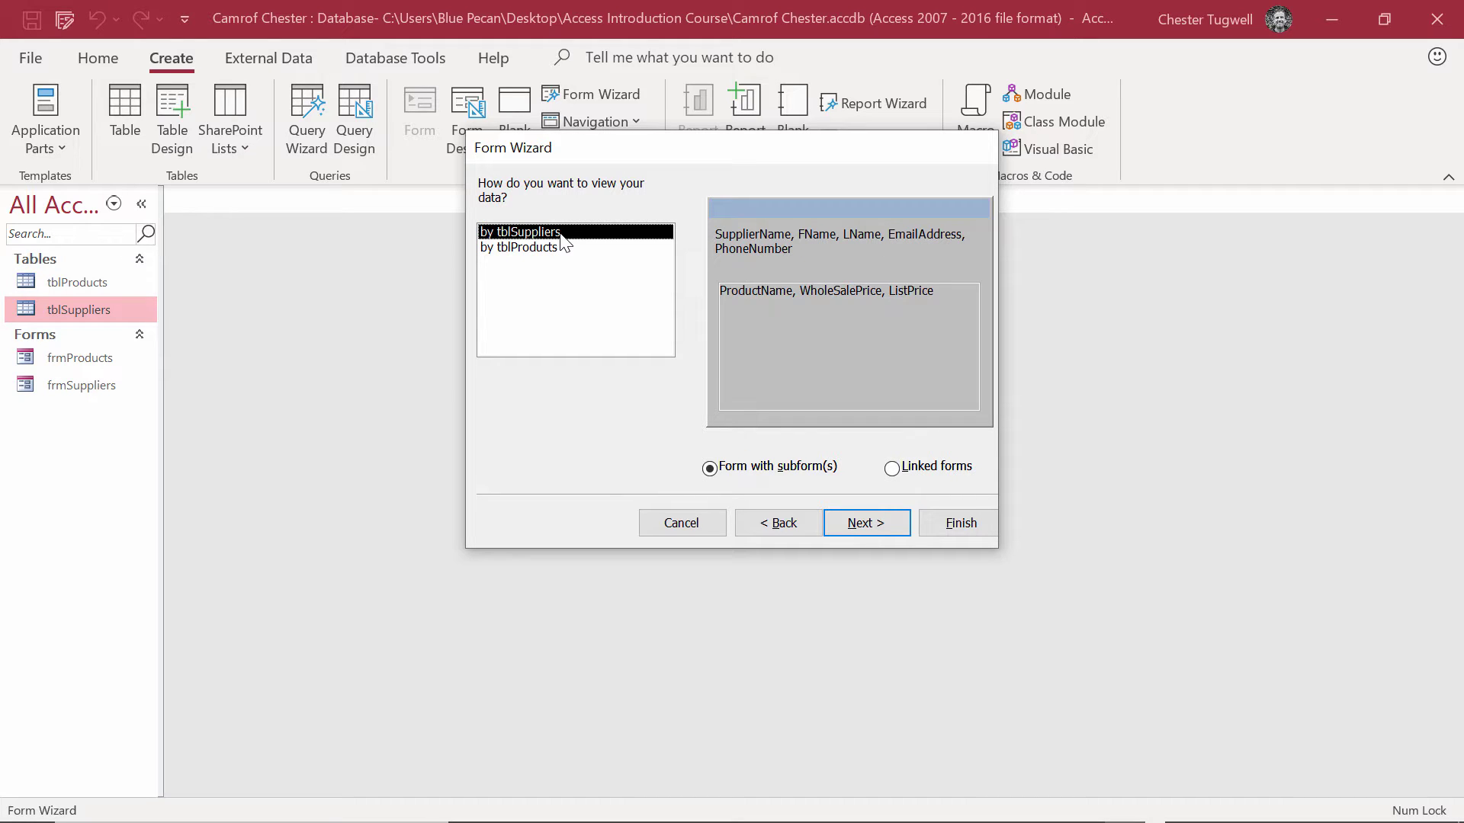
{"action": "left_click", "coordinate": [539, 252]}
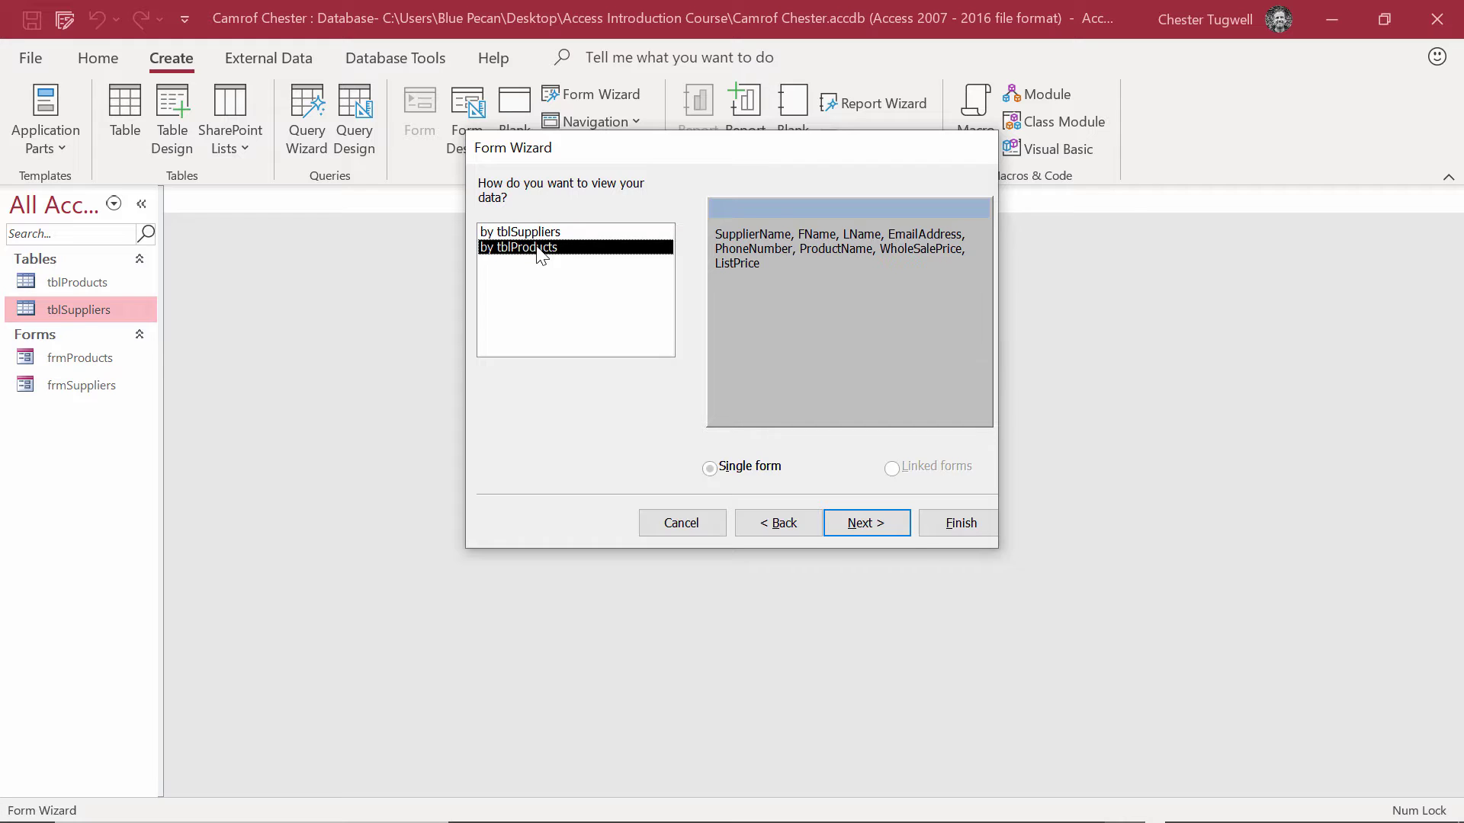
{"action": "left_click", "coordinate": [539, 233]}
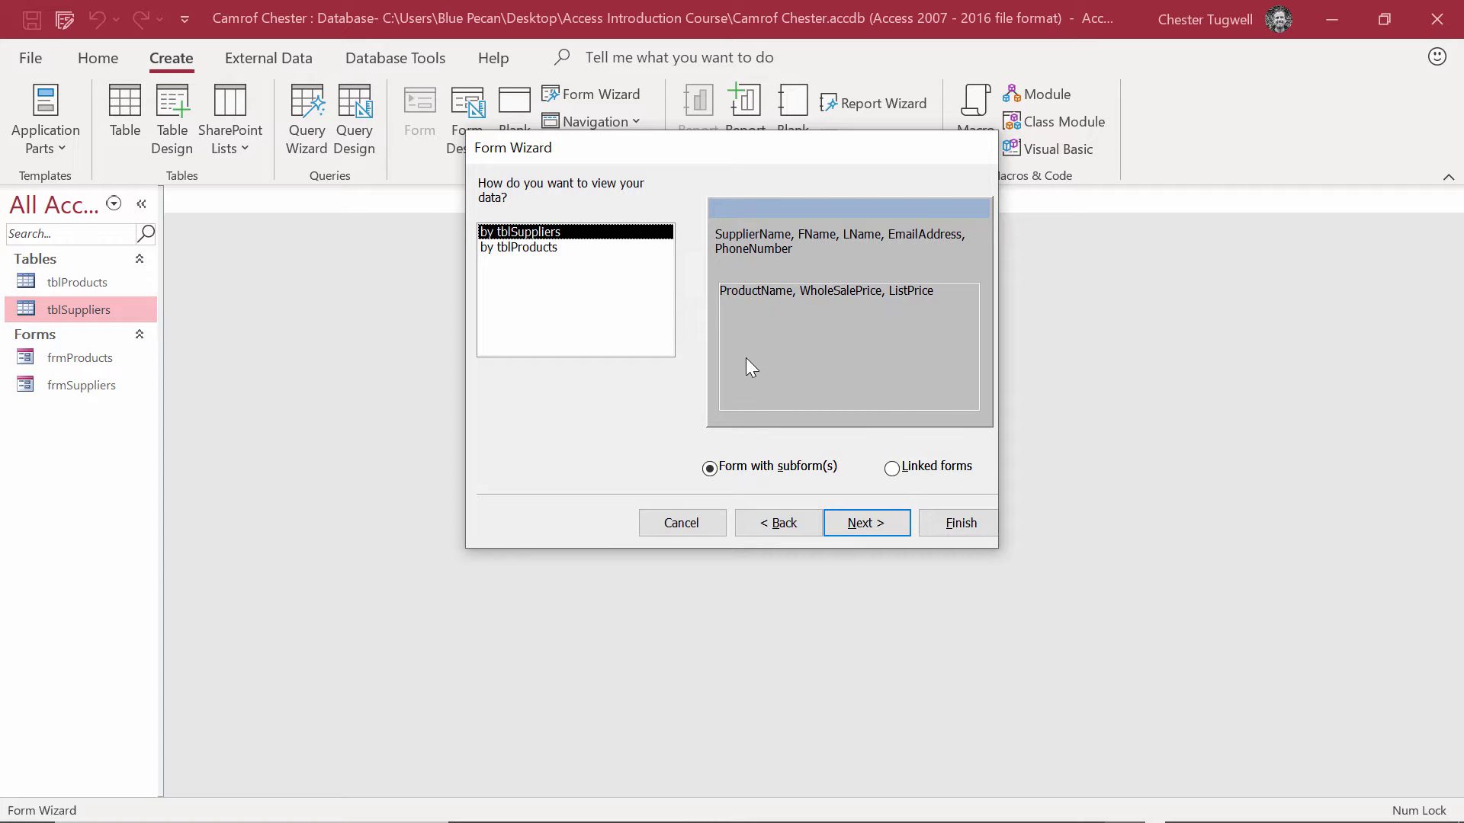
- Keep the datasheet subform layout and title them frmSupplierWithProducts and fsubSupplierWithProducts
{"action": "left_click", "coordinate": [861, 524]}
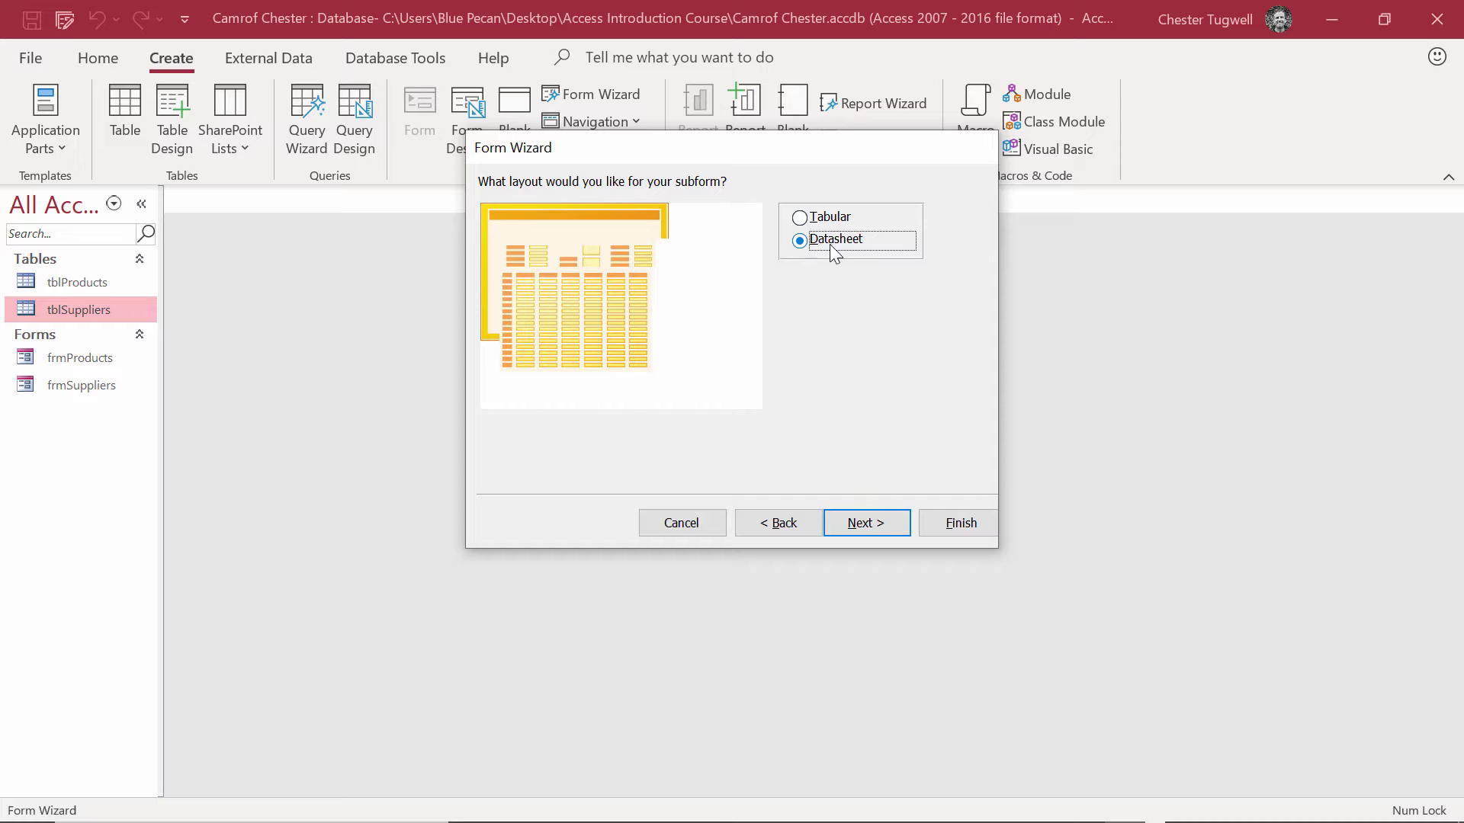
{"action": "left_click", "coordinate": [866, 523]}
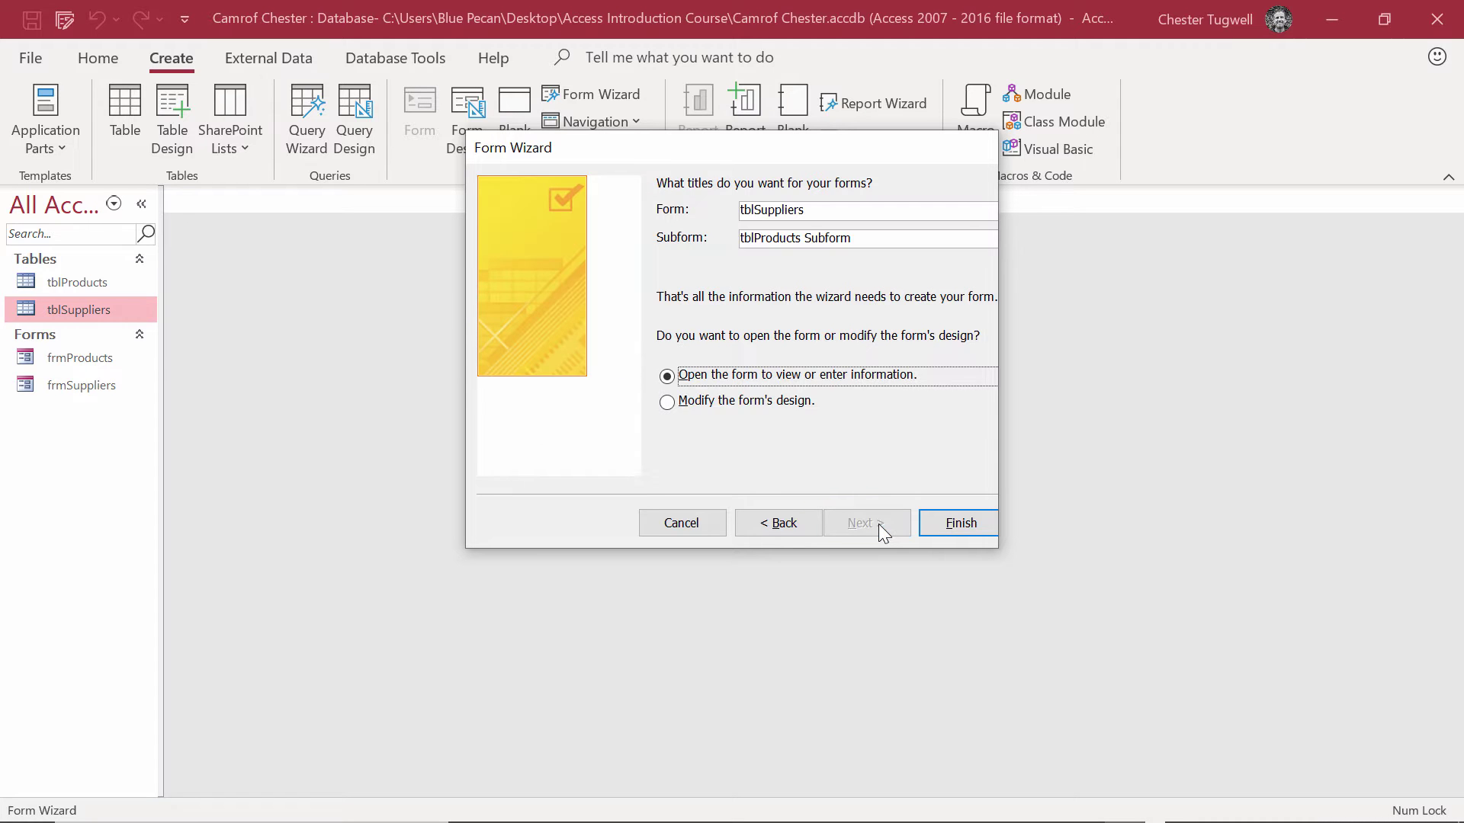
{"action": "left_click_drag", "start_coordinate": [814, 212], "coordinate": [696, 203]}
{"action": "type", "text": "frm"}
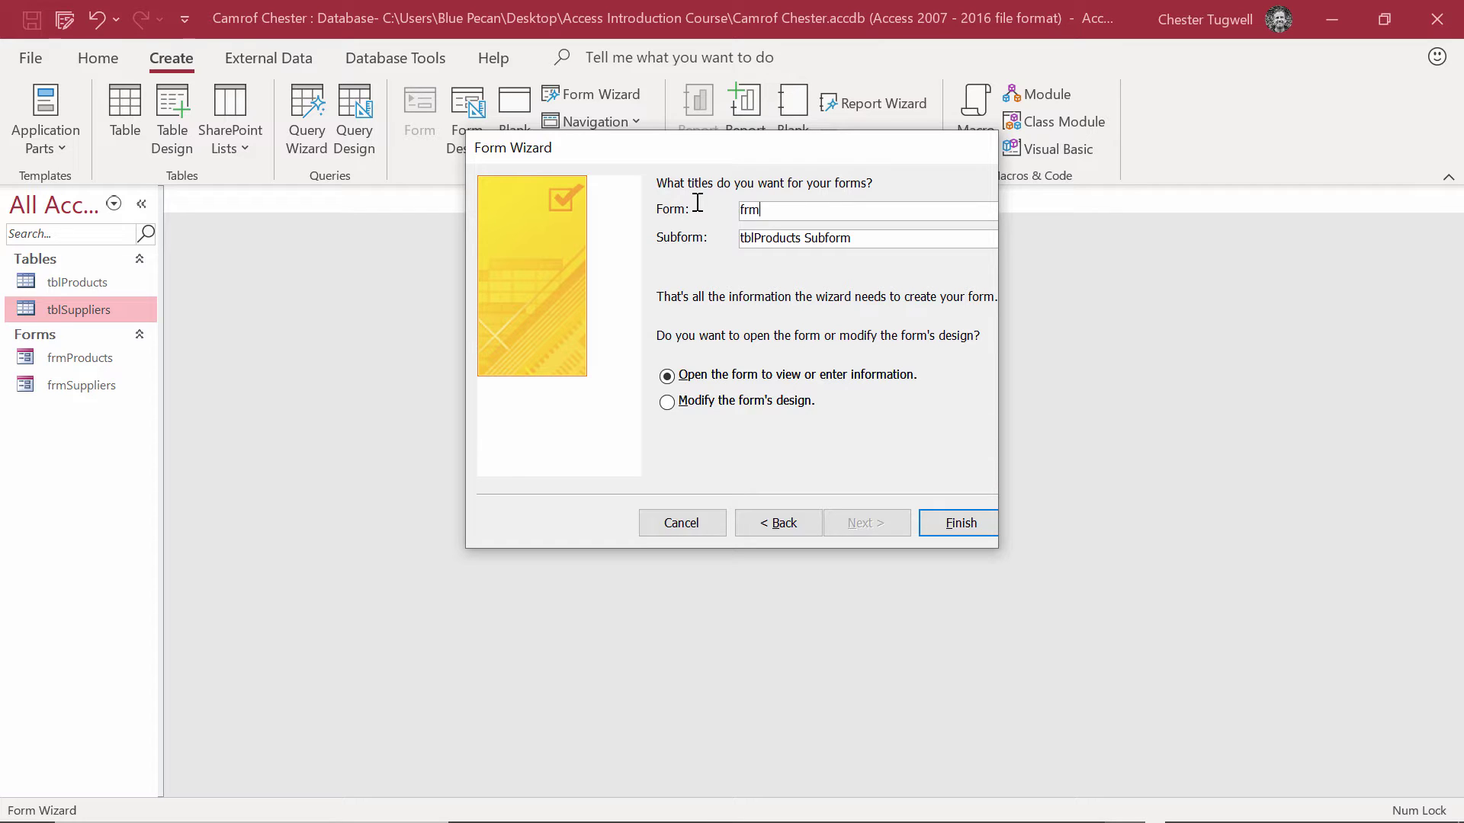
{"action": "type", "text": "SupplierWithProducts"}
{"action": "key", "text": "Tab"}
{"action": "type", "text": "fsub"}
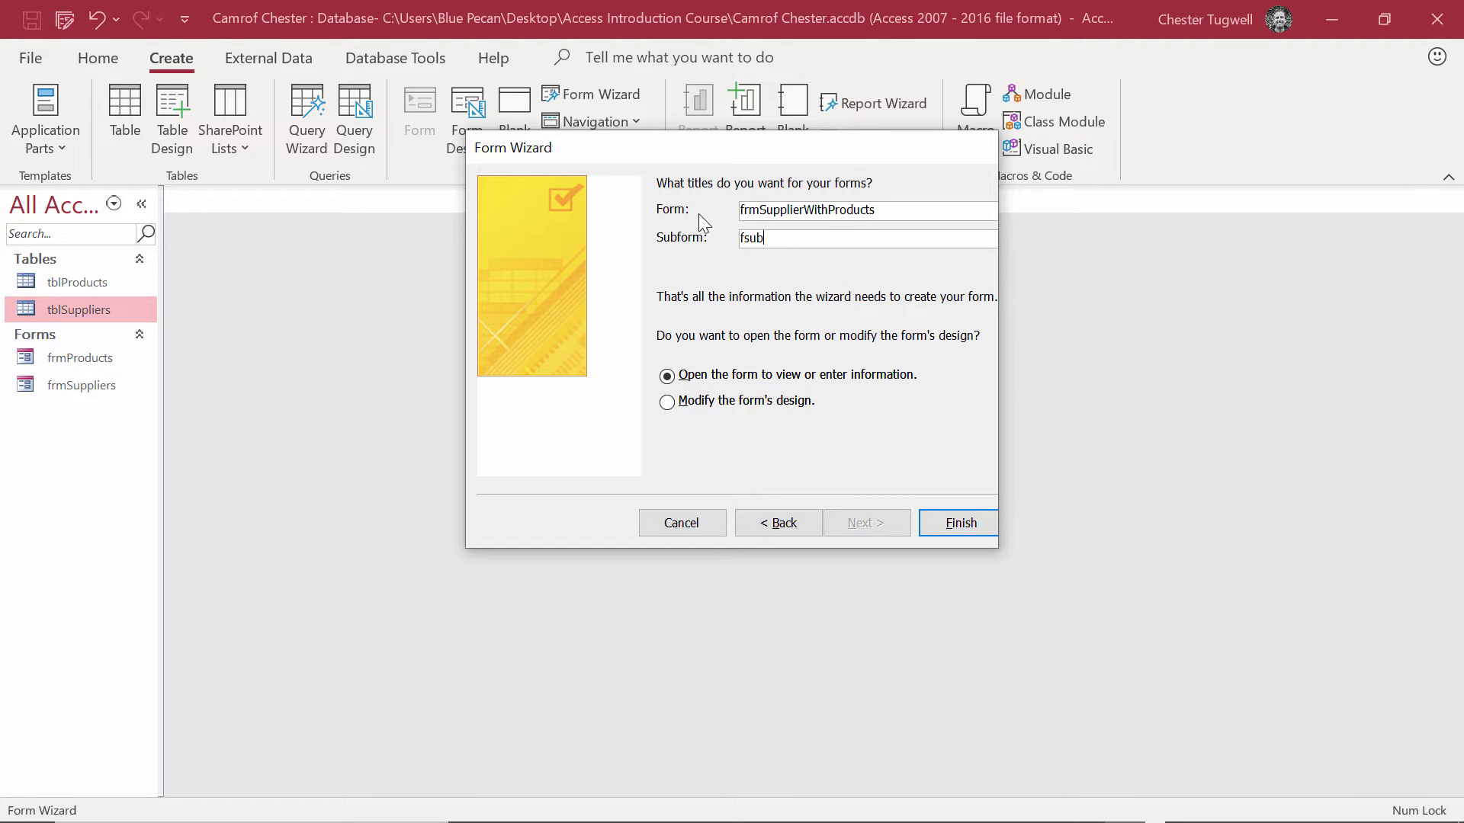
{"action": "type", "text": "SupplierWithProducts"}
- Review the two titles and choose to modify the form's design afterwards
{"action": "left_click", "coordinate": [759, 210]}
{"action": "key", "text": "shift+End"}
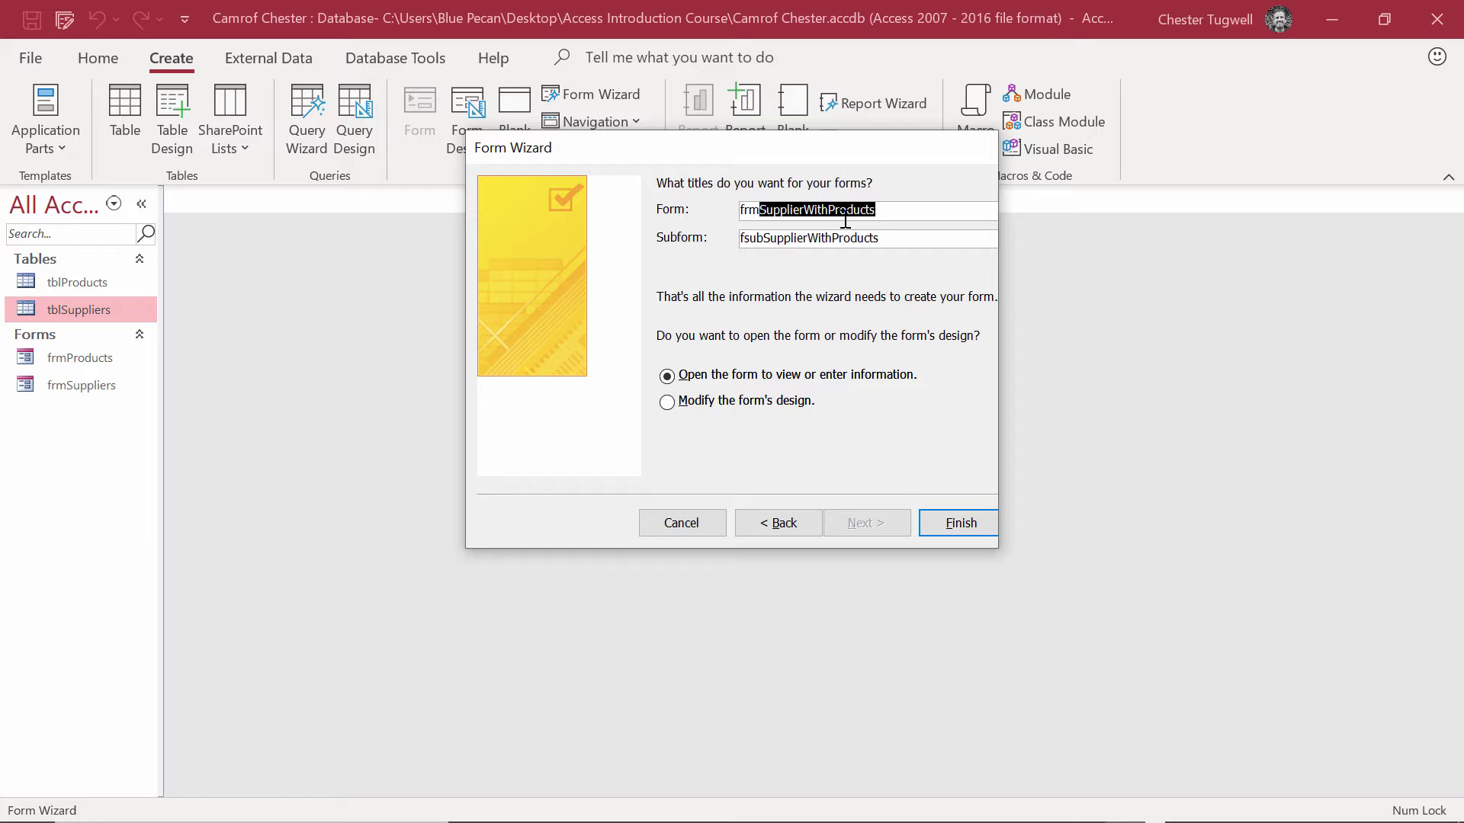
{"action": "left_click_drag", "start_coordinate": [763, 238], "coordinate": [889, 232]}
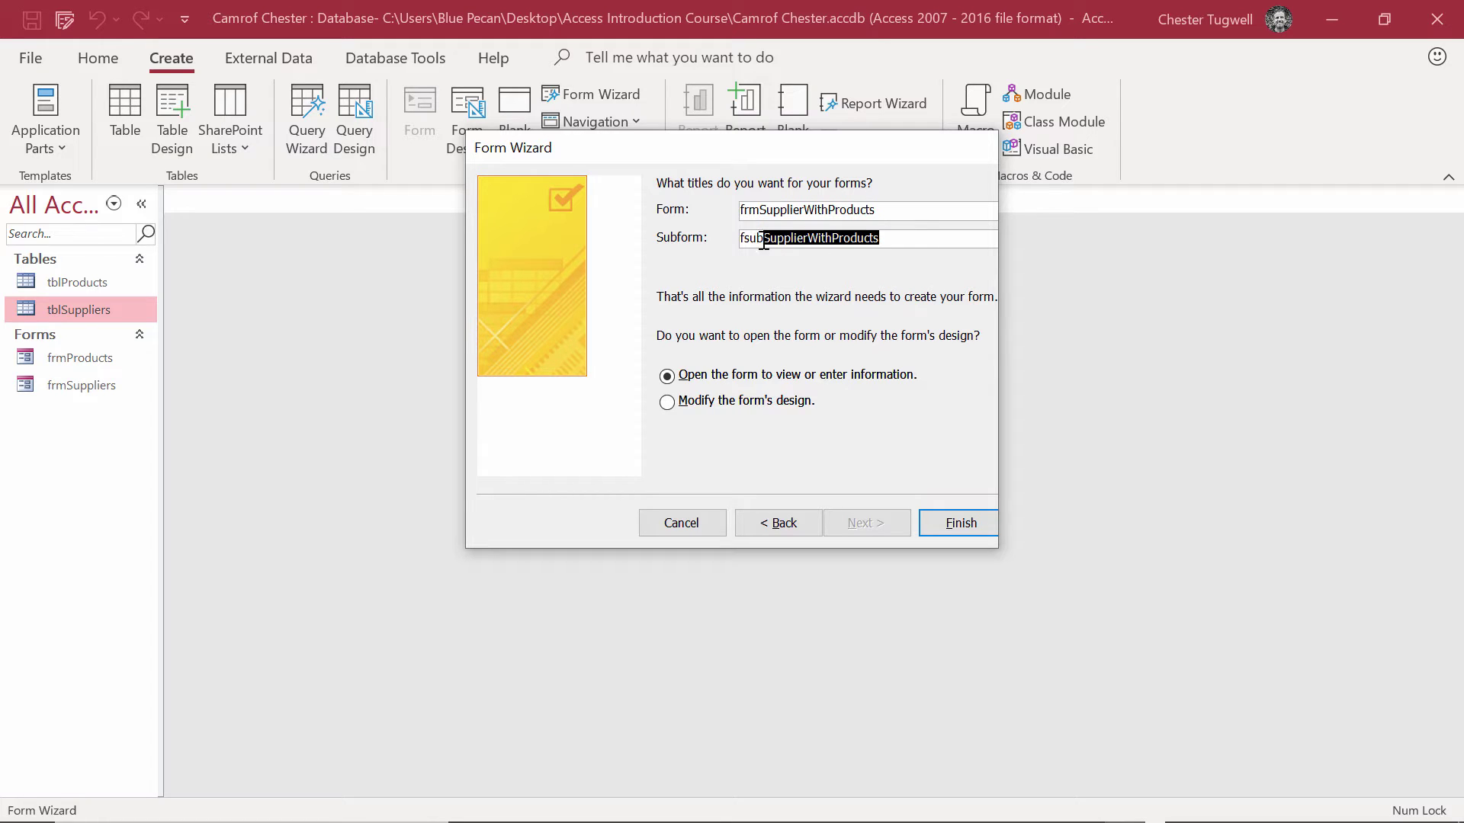
{"action": "left_click", "coordinate": [672, 403]}
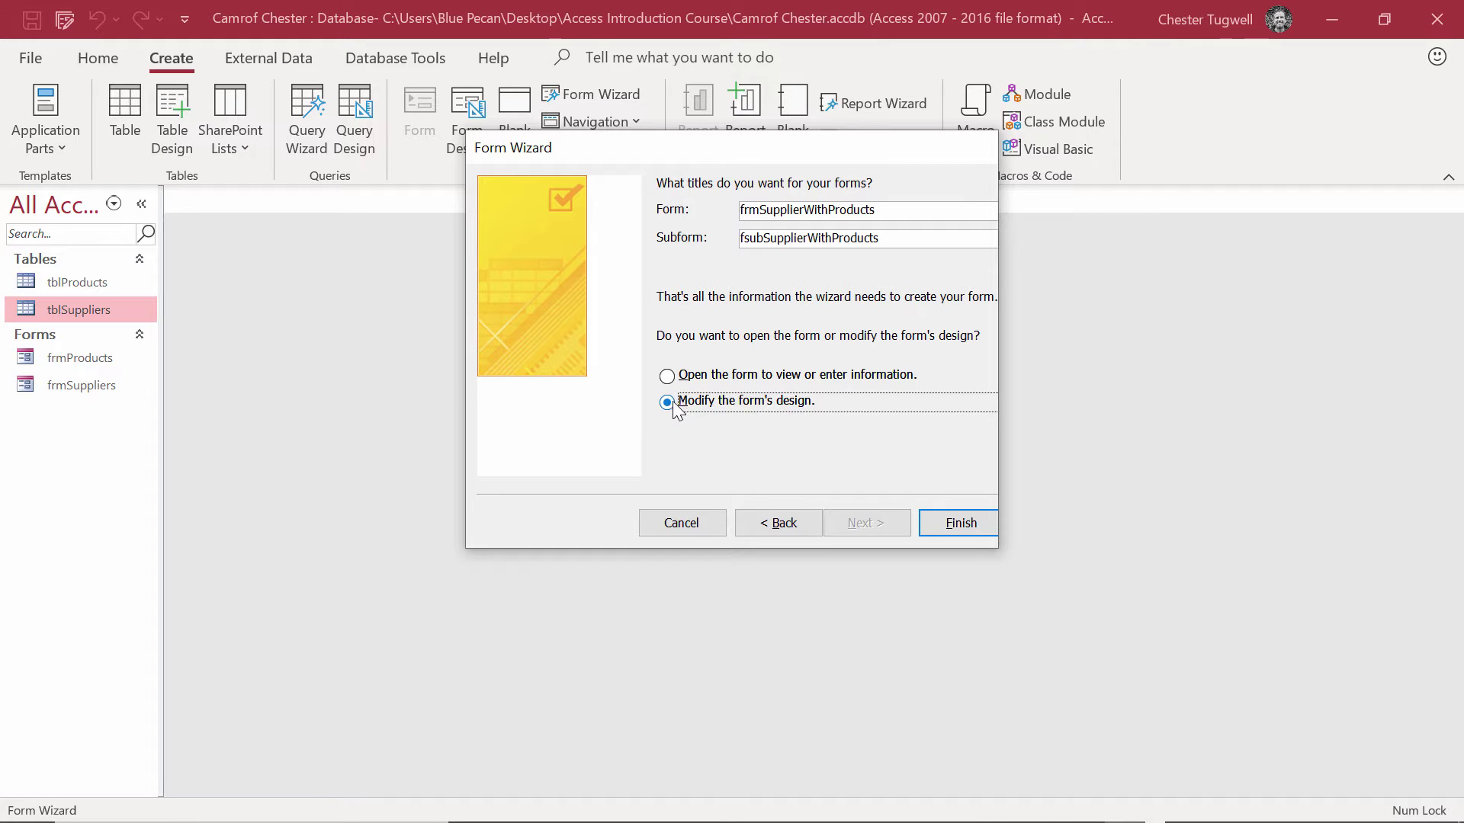
- Replace the header title with the Camrof logo image and shrink the header
{"action": "left_click", "coordinate": [949, 526]}
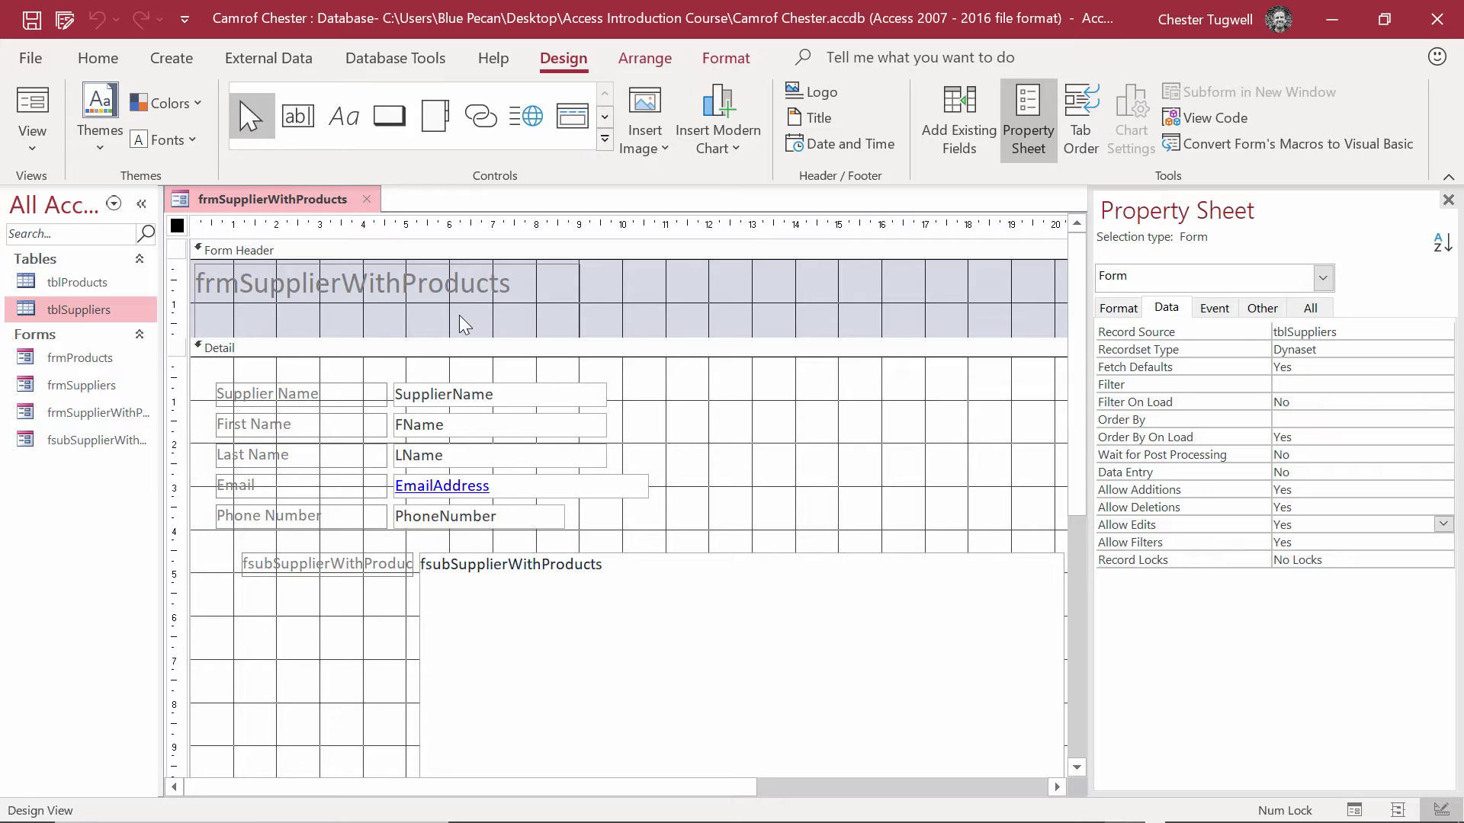
{"action": "left_click", "coordinate": [578, 292]}
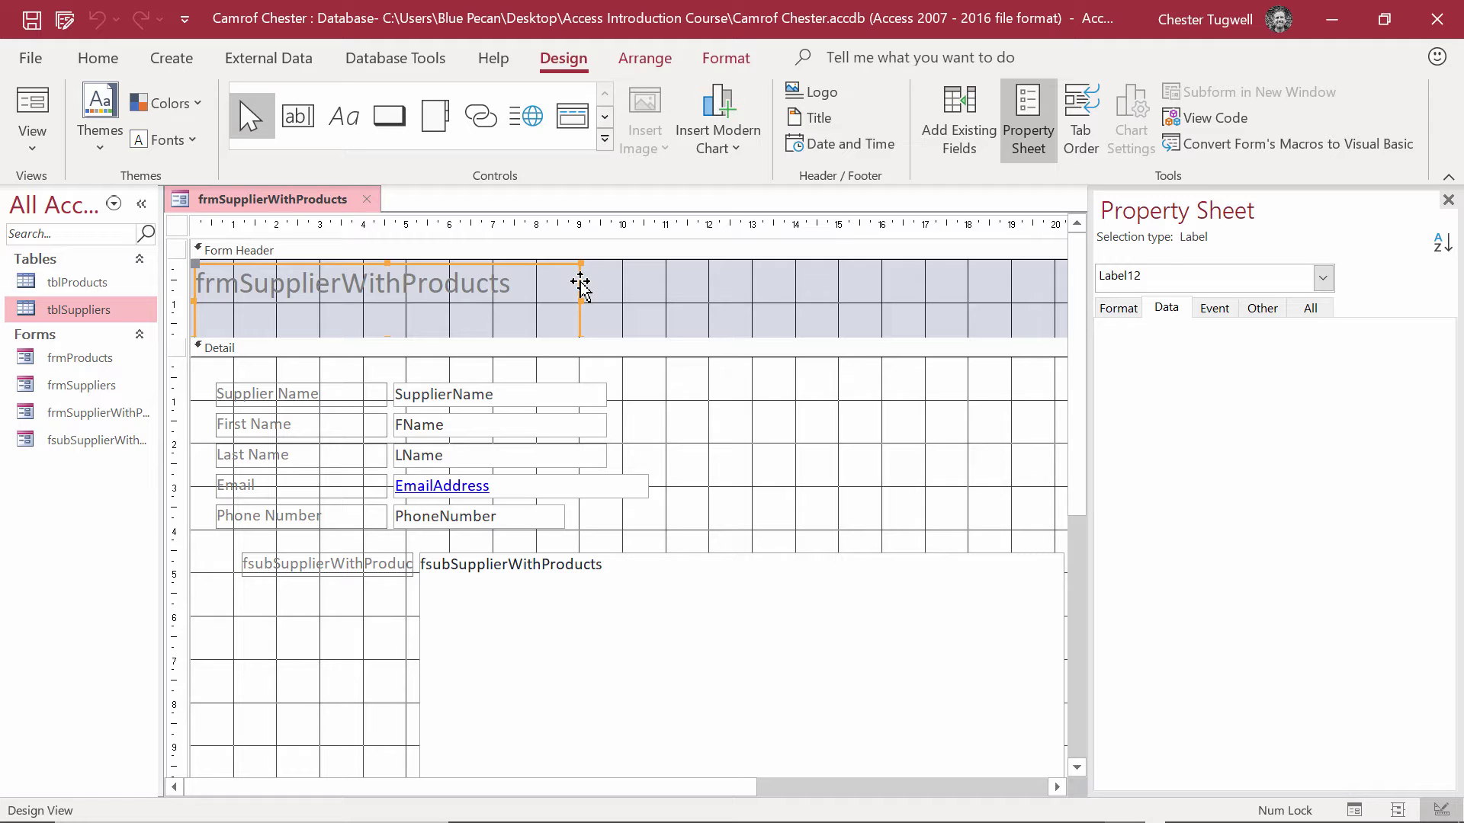
{"action": "key", "text": "Delete"}
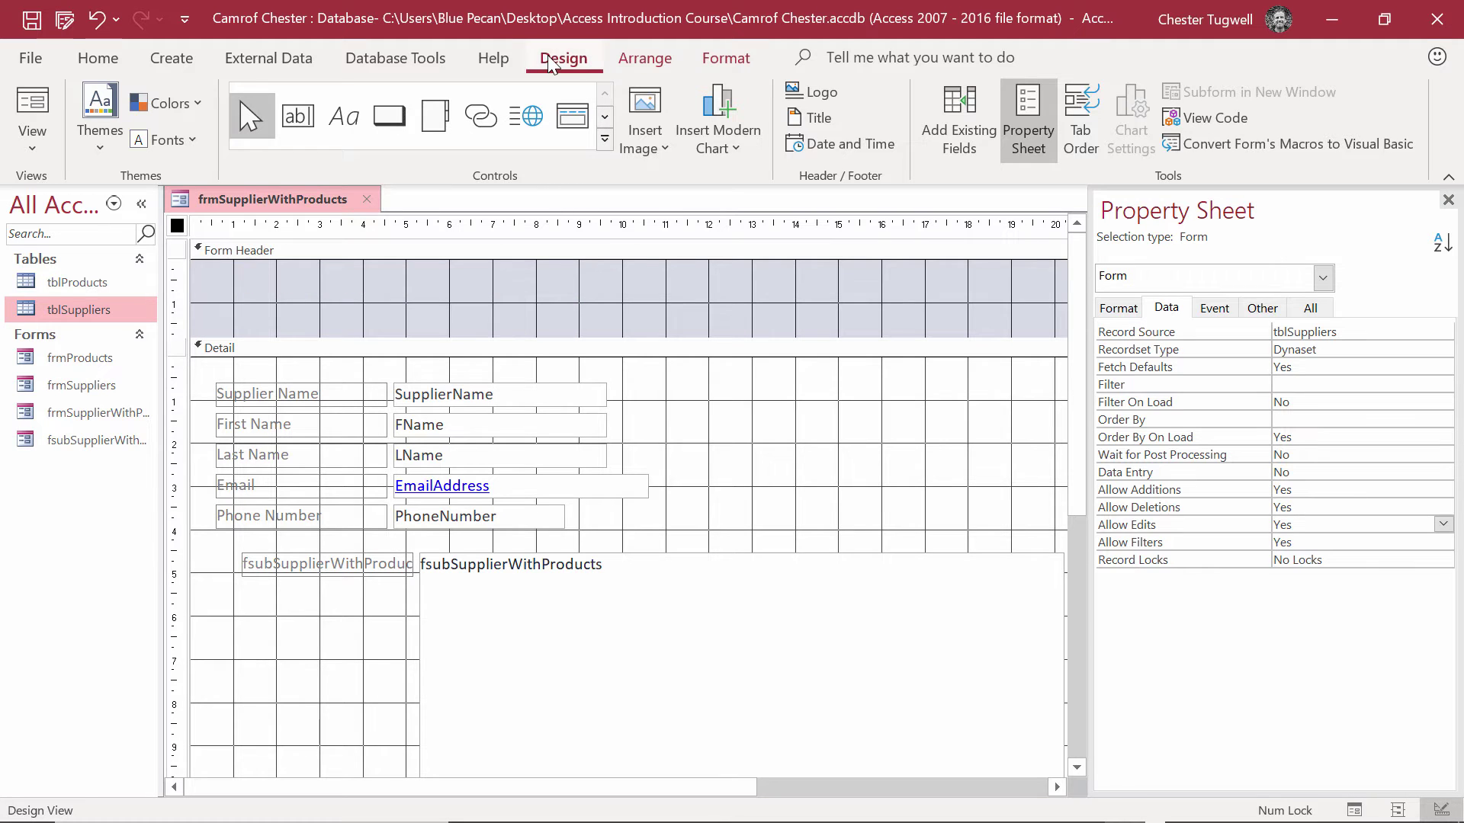
{"action": "left_click", "coordinate": [637, 134]}
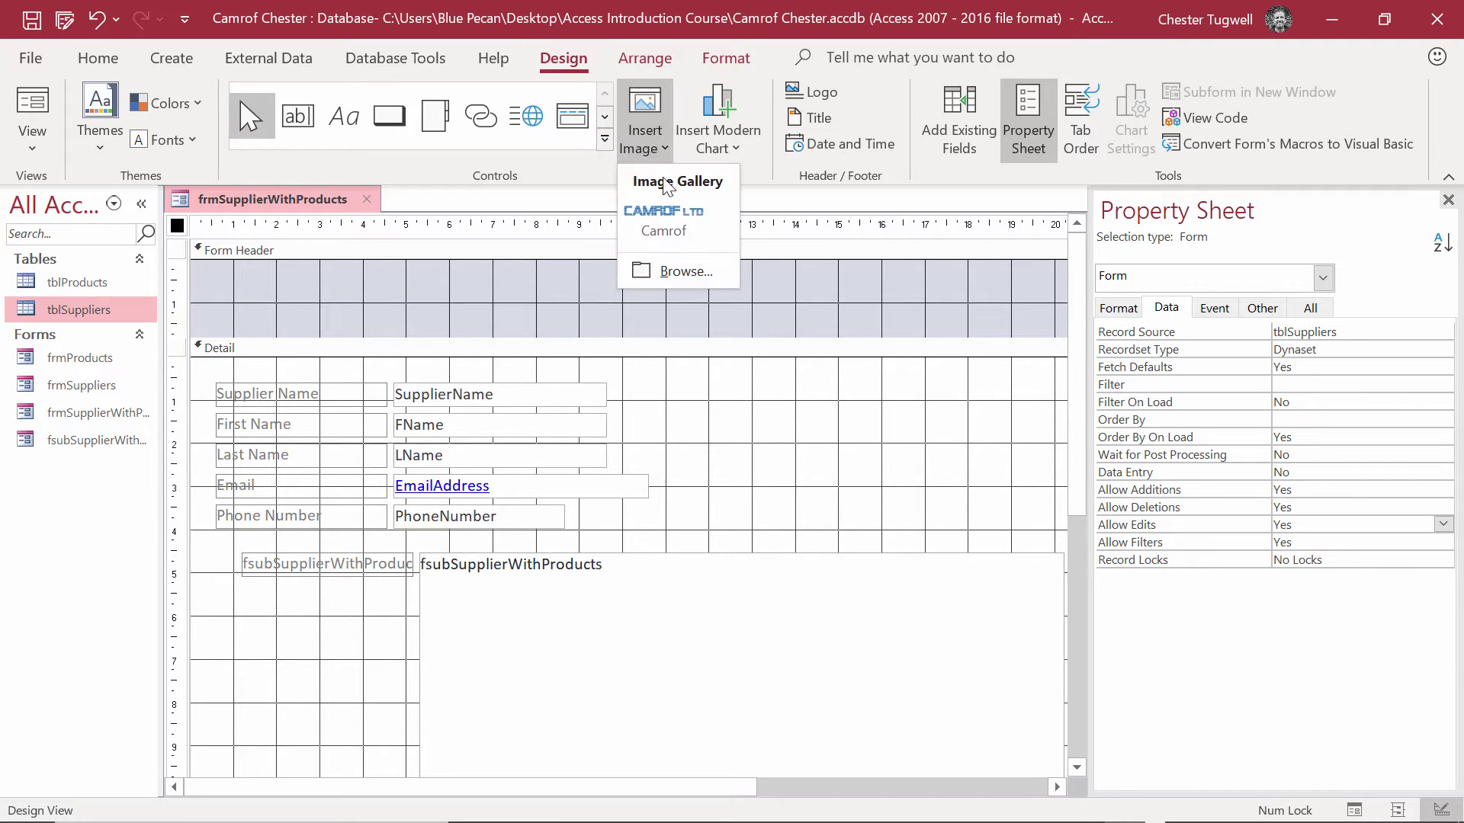
{"action": "left_click", "coordinate": [670, 218]}
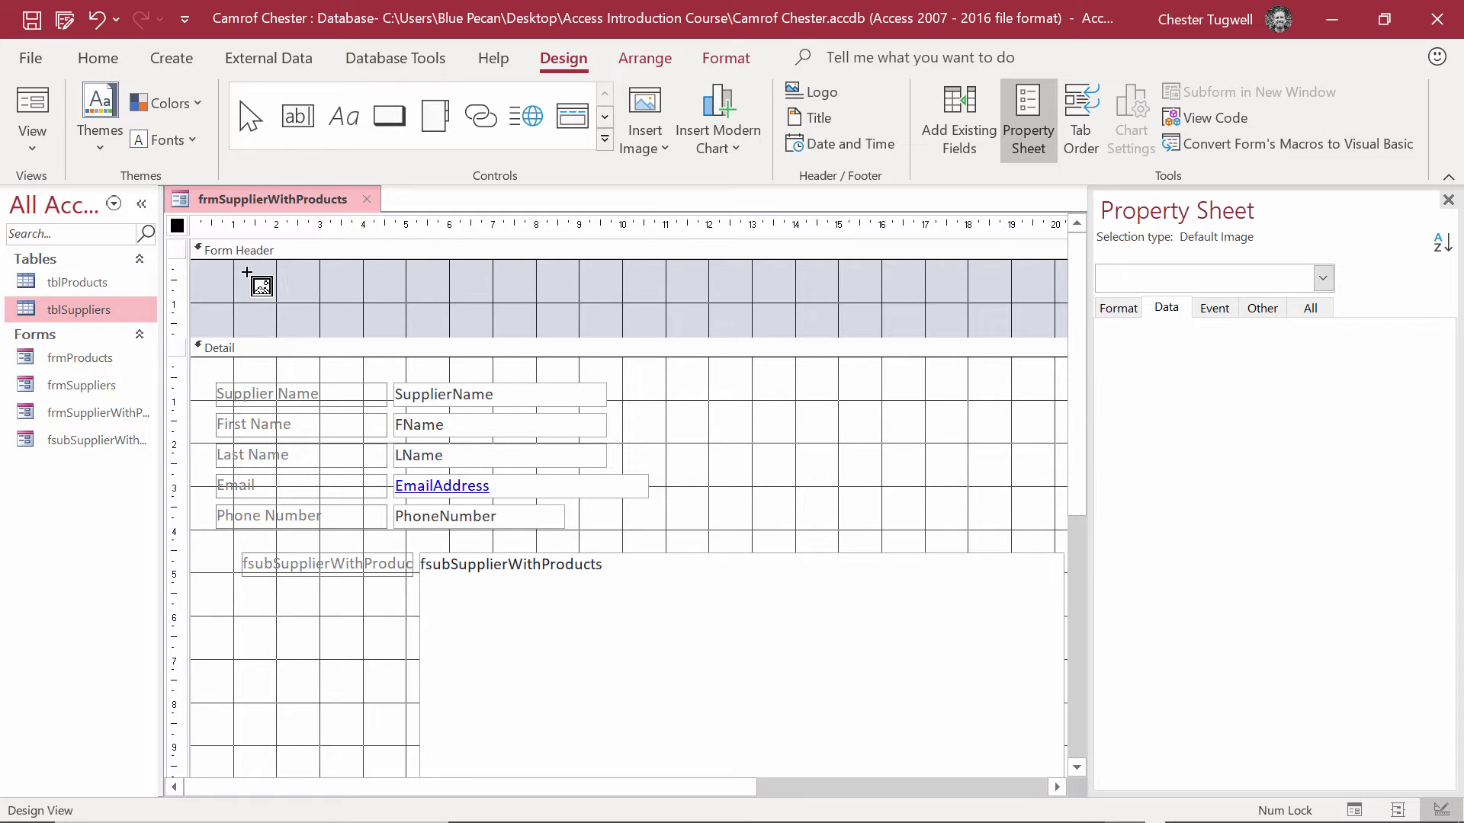
{"action": "left_click", "coordinate": [221, 280]}
{"action": "left_click_drag", "start_coordinate": [323, 409], "coordinate": [333, 329]}
- Add a Go To Previous Record button named cmdPrevSupplierWithProducts to the header
{"action": "left_click", "coordinate": [401, 112]}
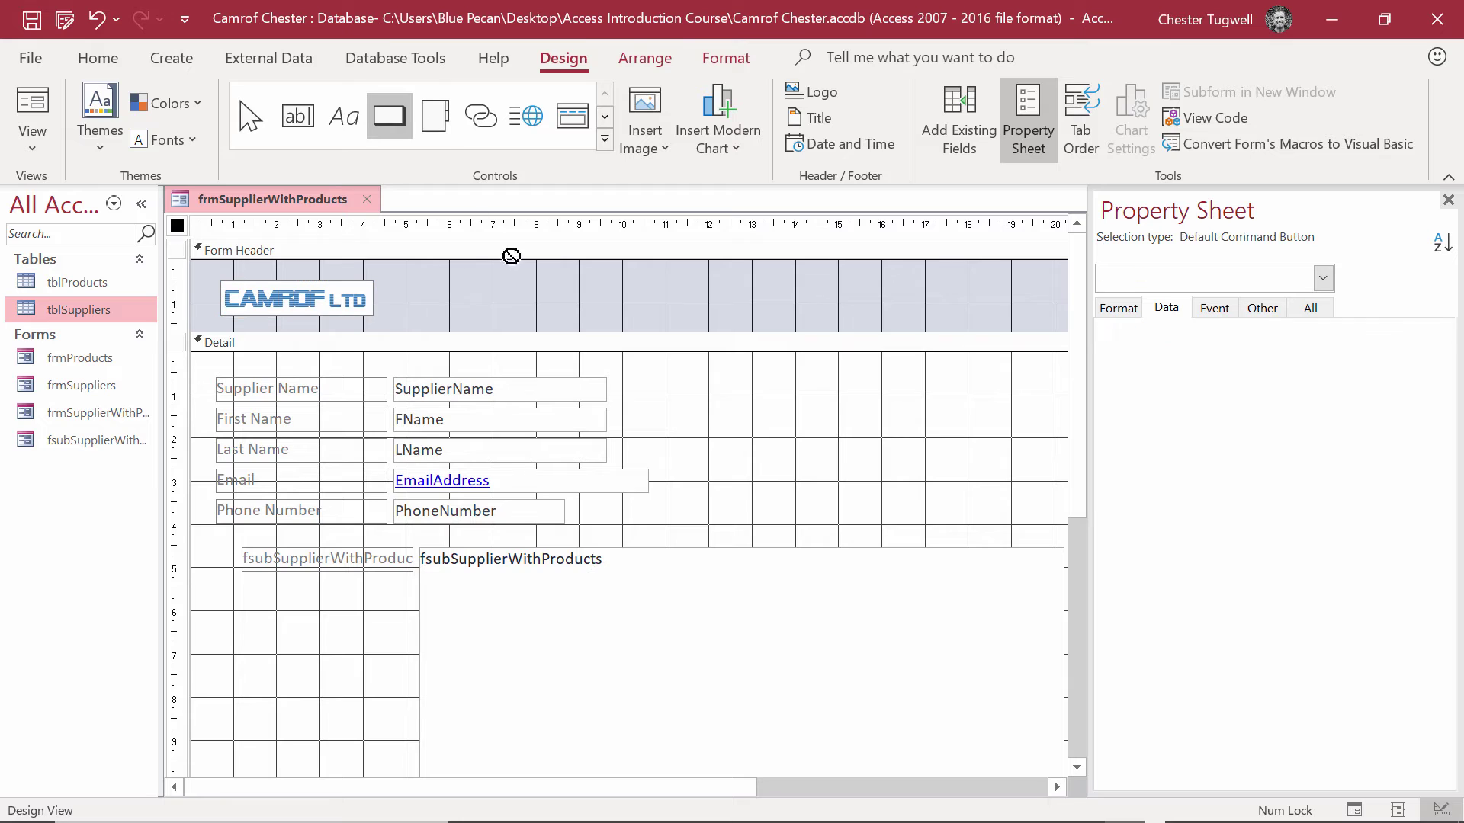
{"action": "left_click", "coordinate": [563, 295]}
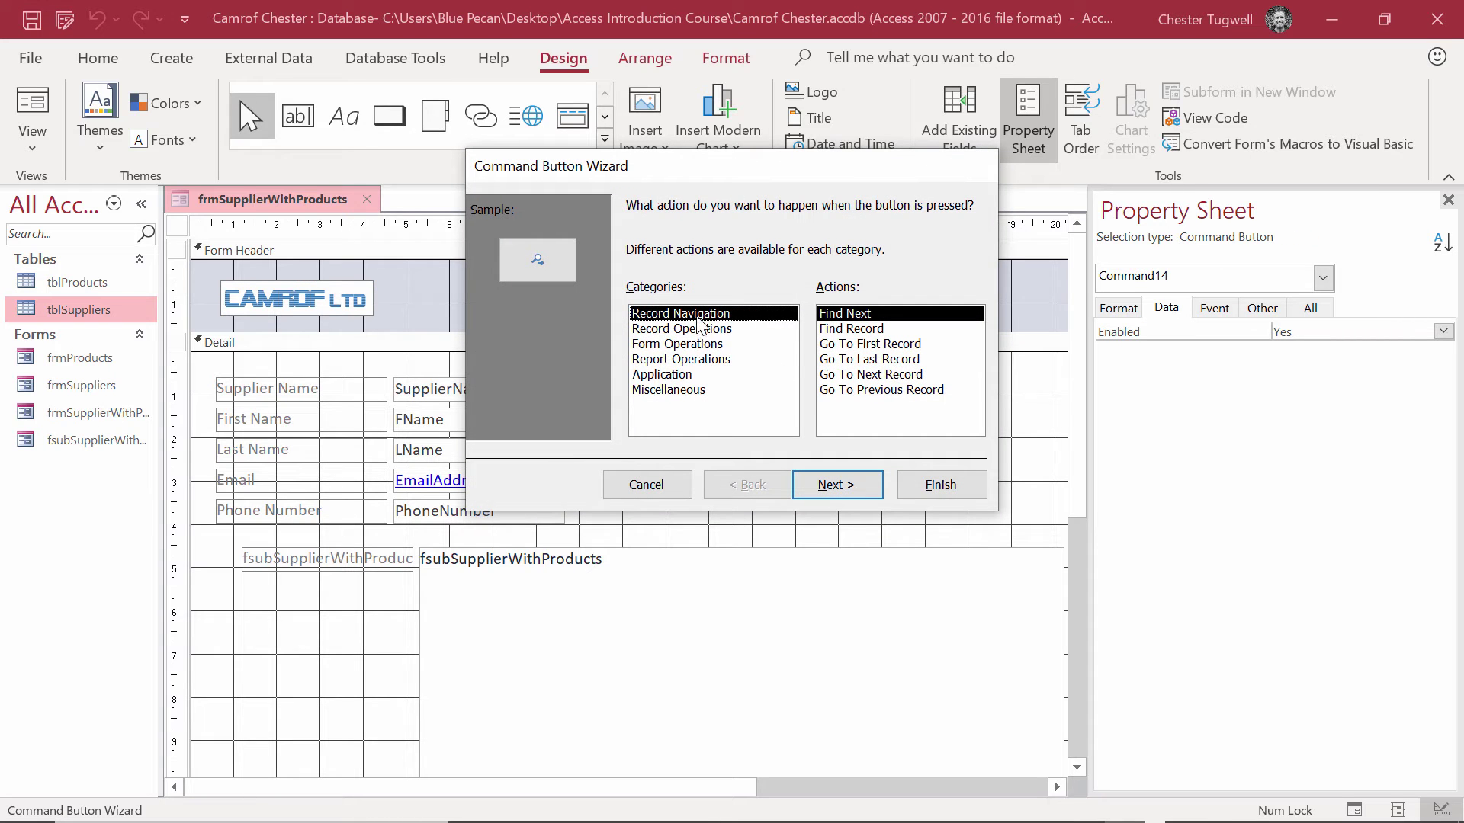
{"action": "left_click", "coordinate": [853, 390]}
{"action": "left_click", "coordinate": [850, 482]}
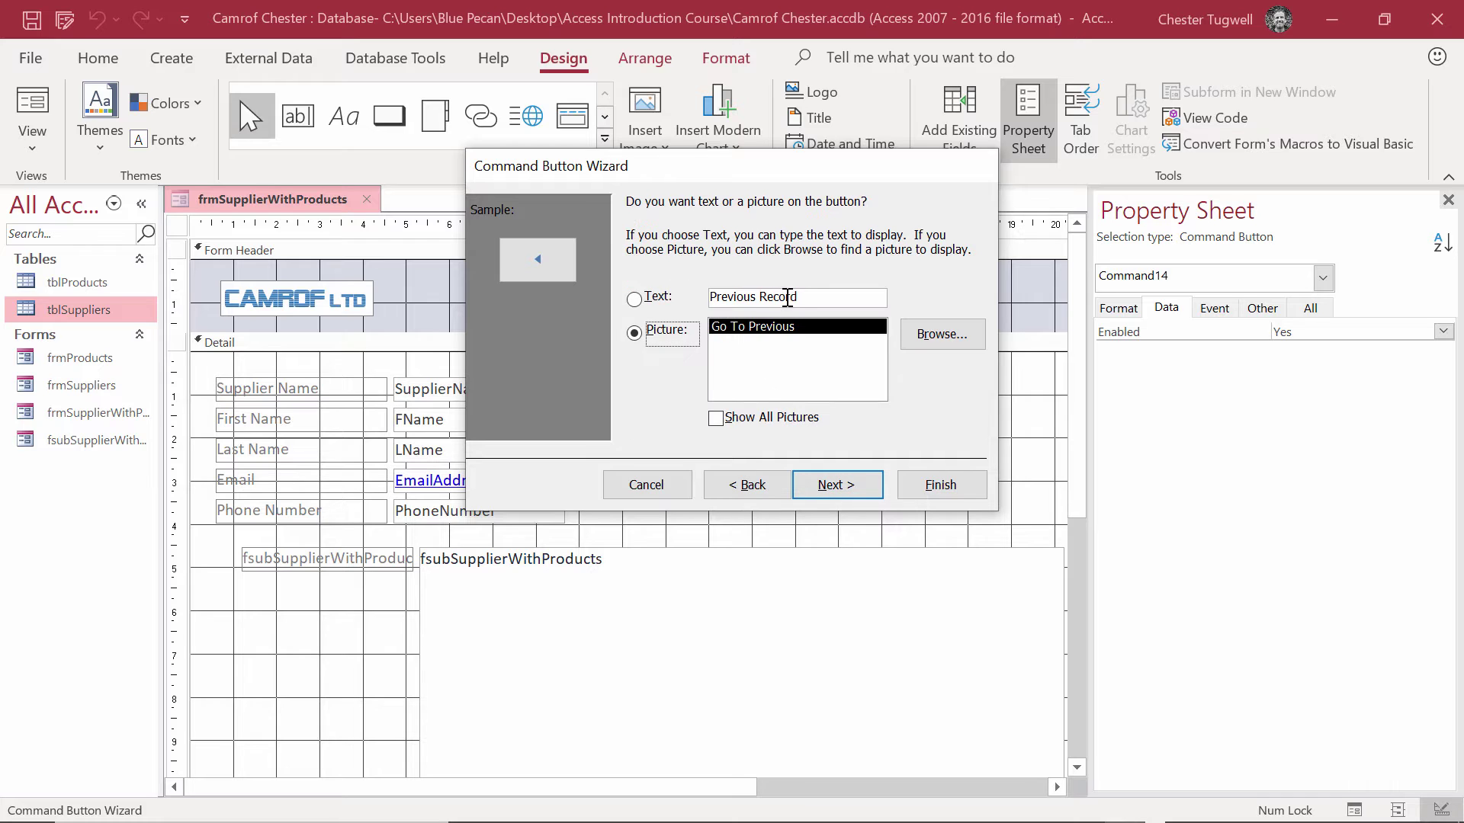
{"action": "left_click", "coordinate": [835, 483]}
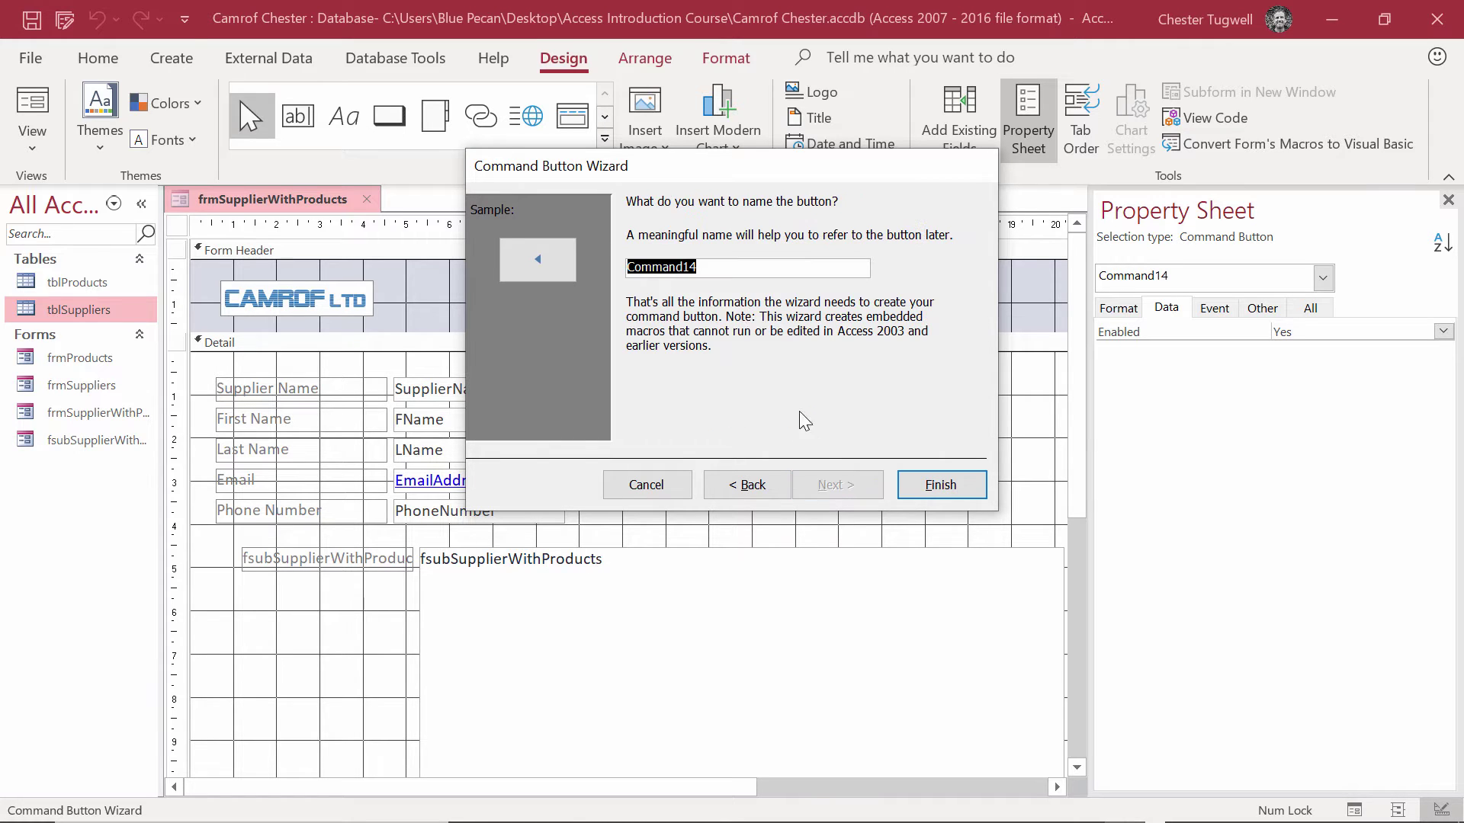
{"action": "type", "text": "cmdPrevSupplierWithProducts"}
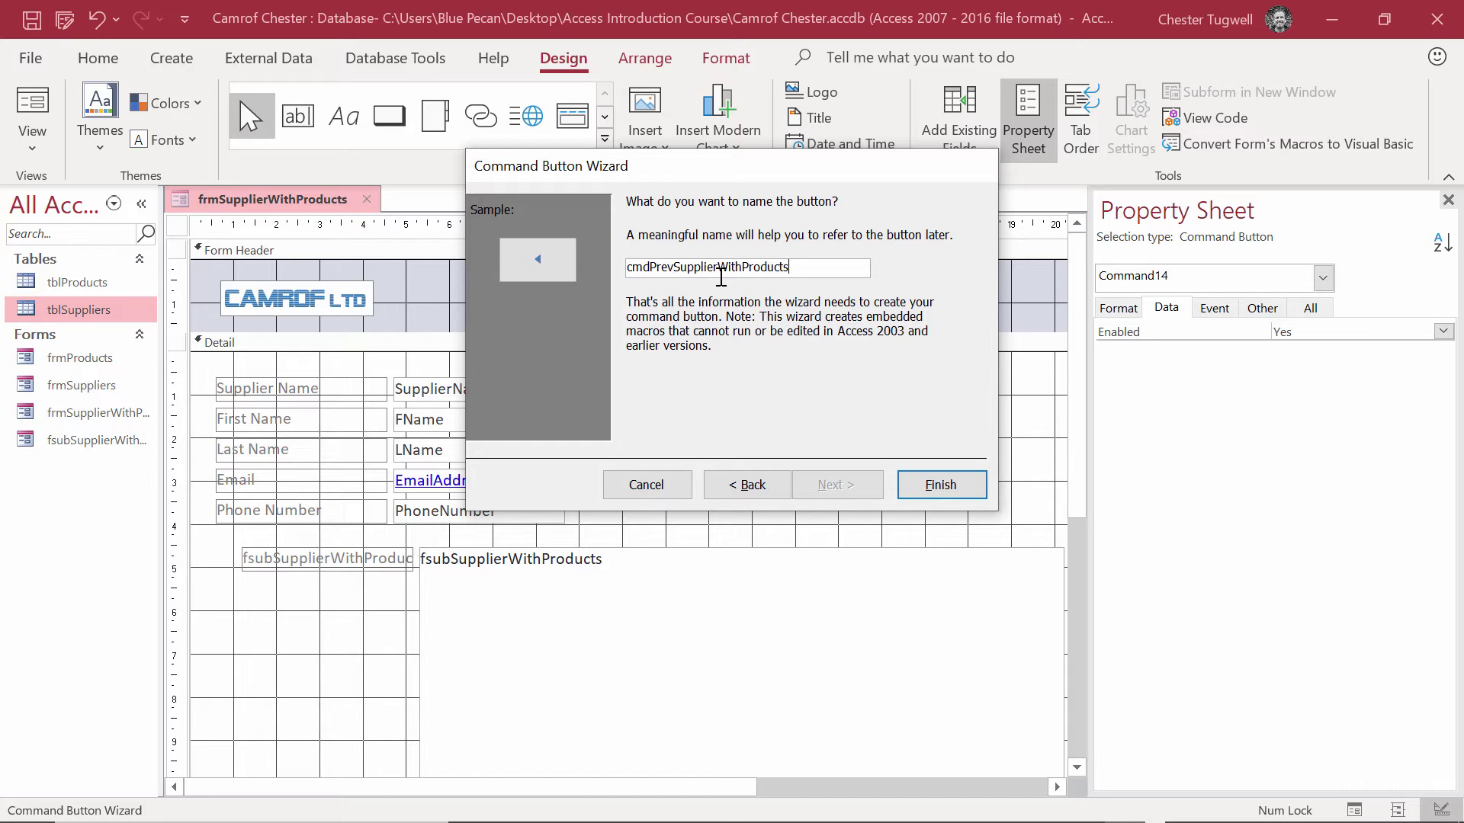
{"action": "left_click", "coordinate": [952, 487]}
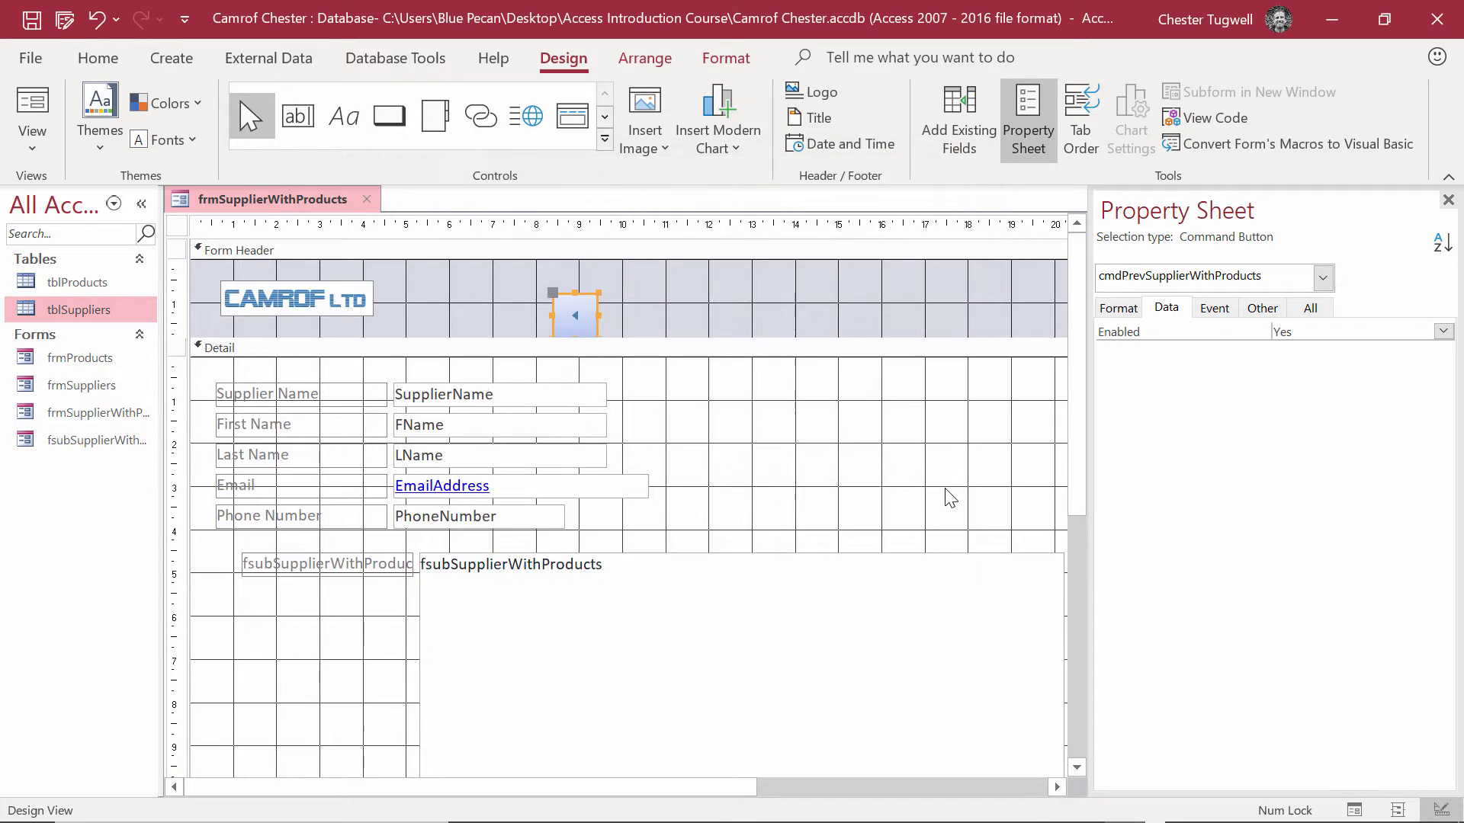
- Add a Go To Next Record button named cmdNextSupplierWithProducts to the header
{"action": "left_click", "coordinate": [390, 120]}
{"action": "left_click", "coordinate": [664, 303]}
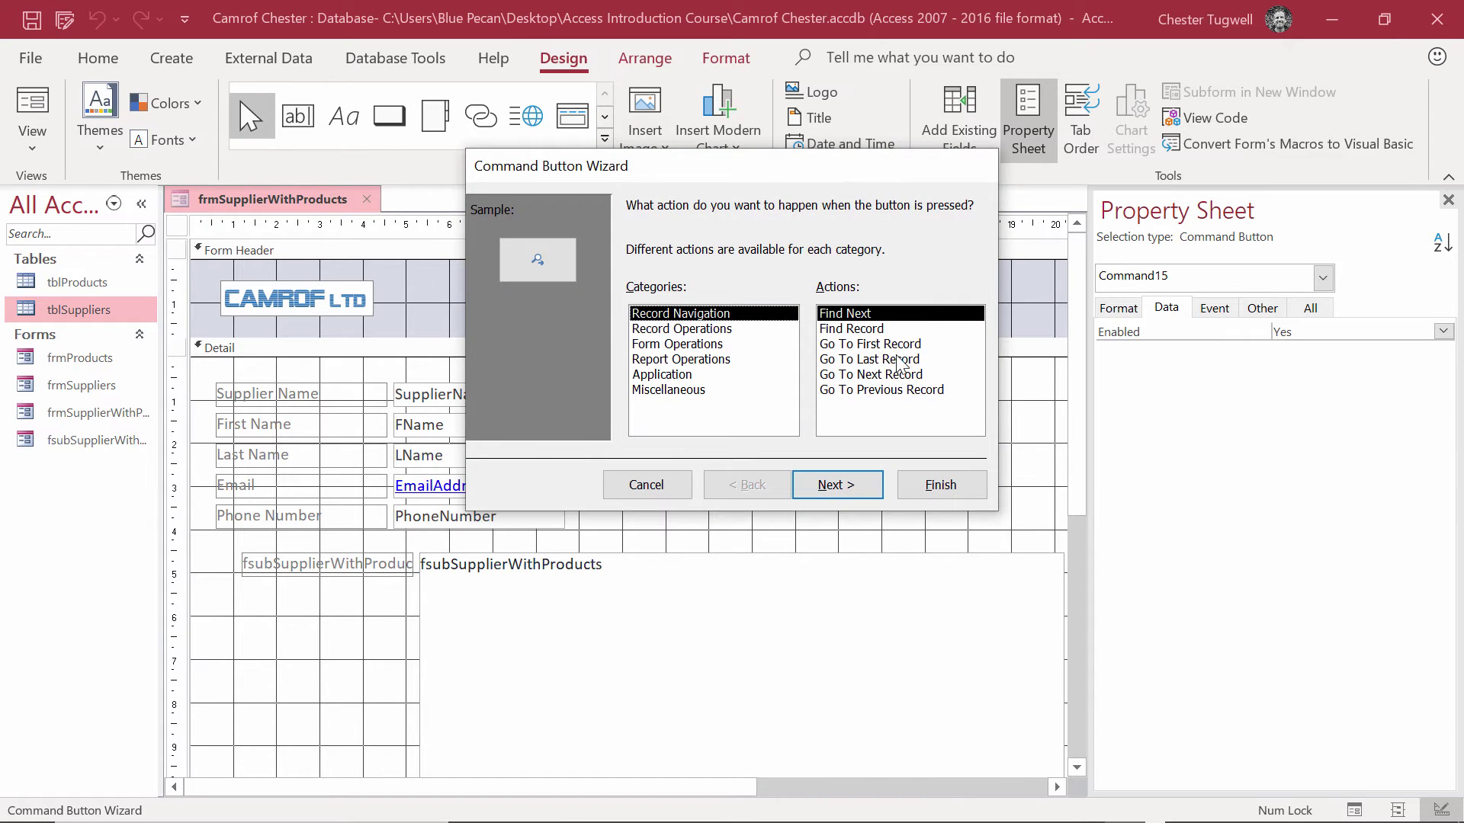
{"action": "left_click", "coordinate": [884, 379]}
{"action": "left_click", "coordinate": [858, 486]}
{"action": "left_click", "coordinate": [856, 486]}
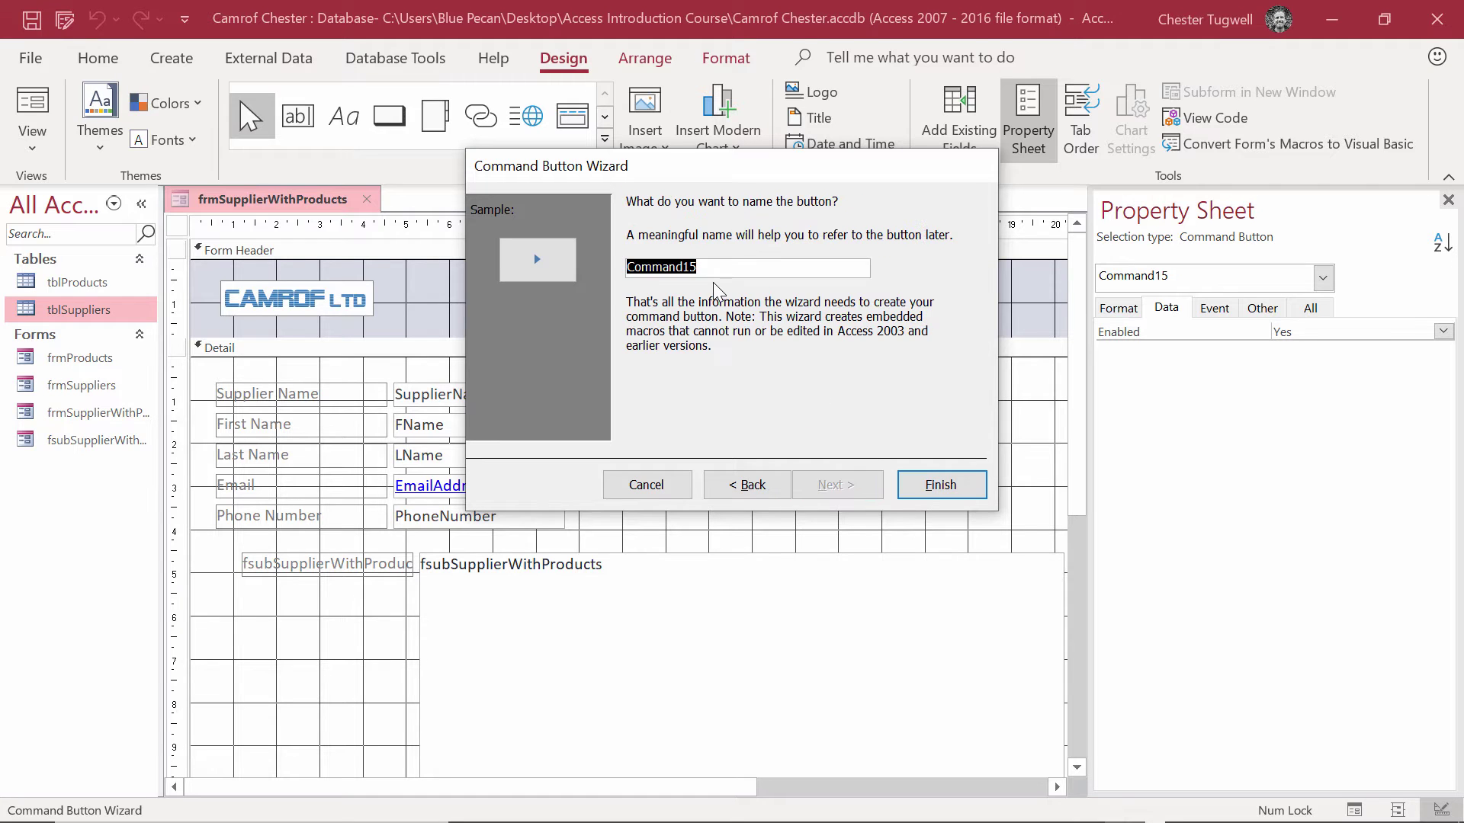
{"action": "type", "text": "cmdNextSupplierWit"}
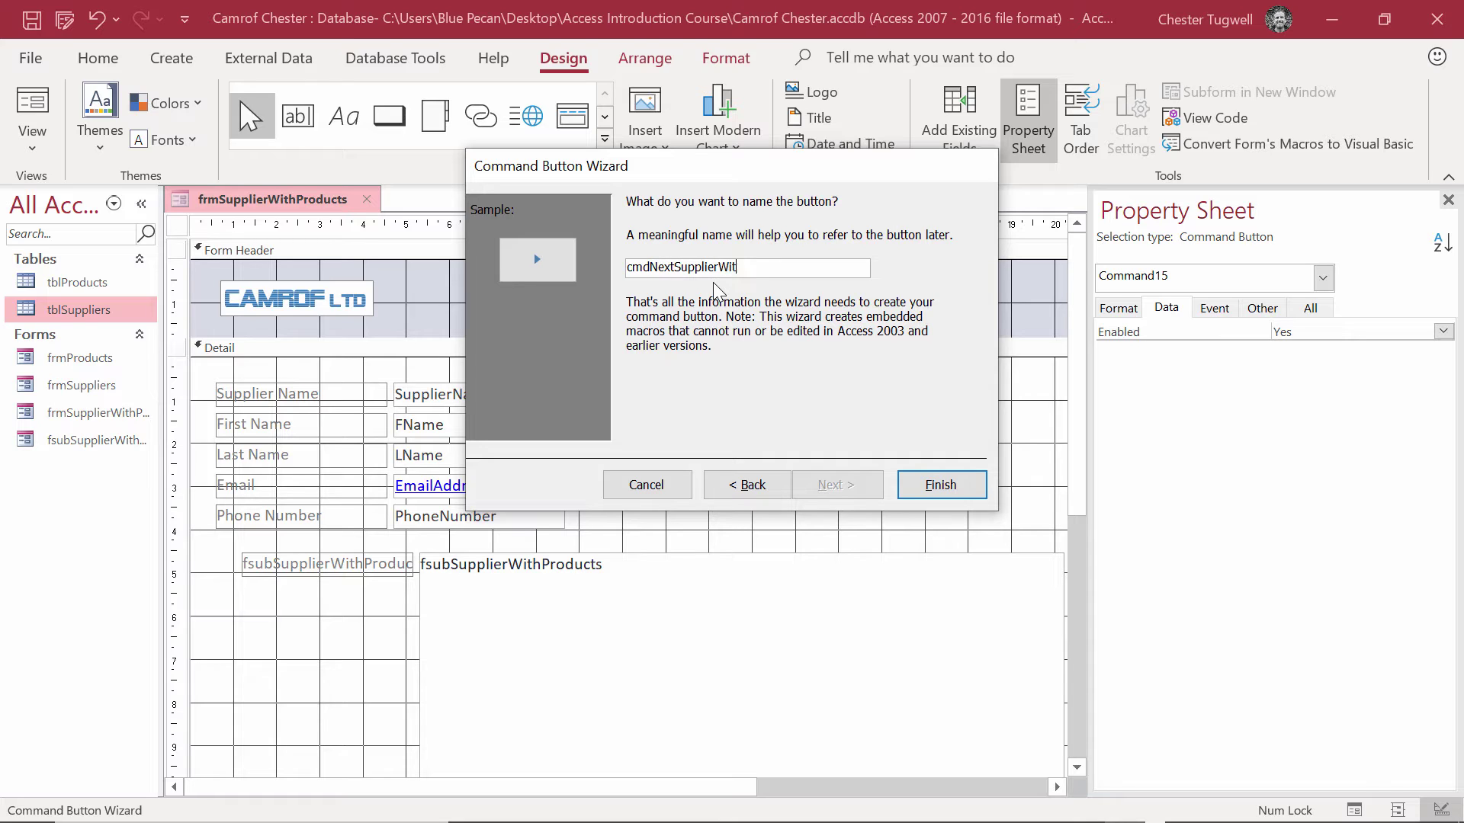
{"action": "type", "text": "hProducts"}
{"action": "left_click", "coordinate": [941, 484]}
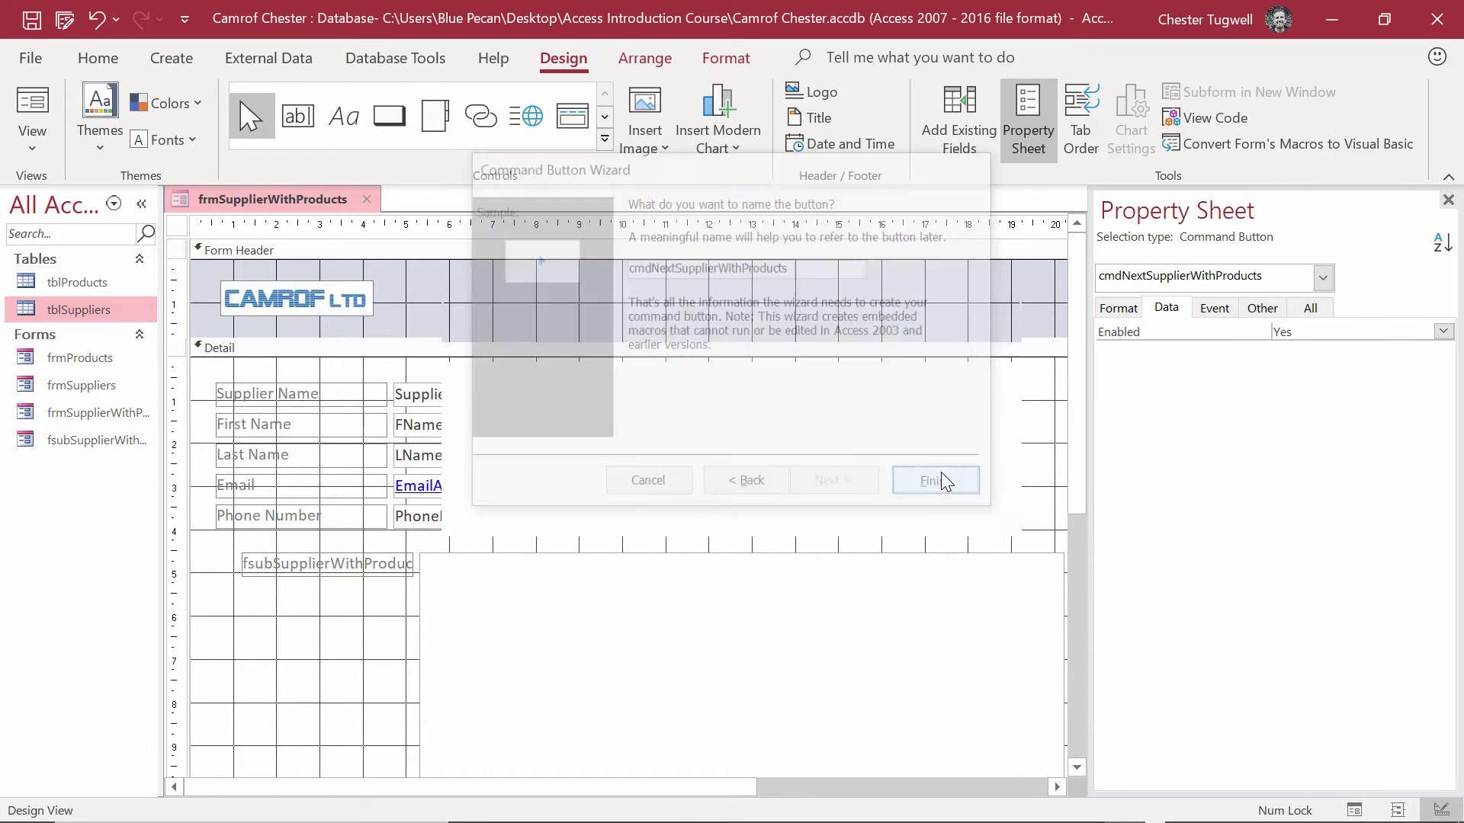
- Move the previous- and next-record buttons side by side in the header
{"action": "left_click", "coordinate": [572, 315]}
{"action": "left_click_drag", "start_coordinate": [572, 315], "coordinate": [567, 312]}
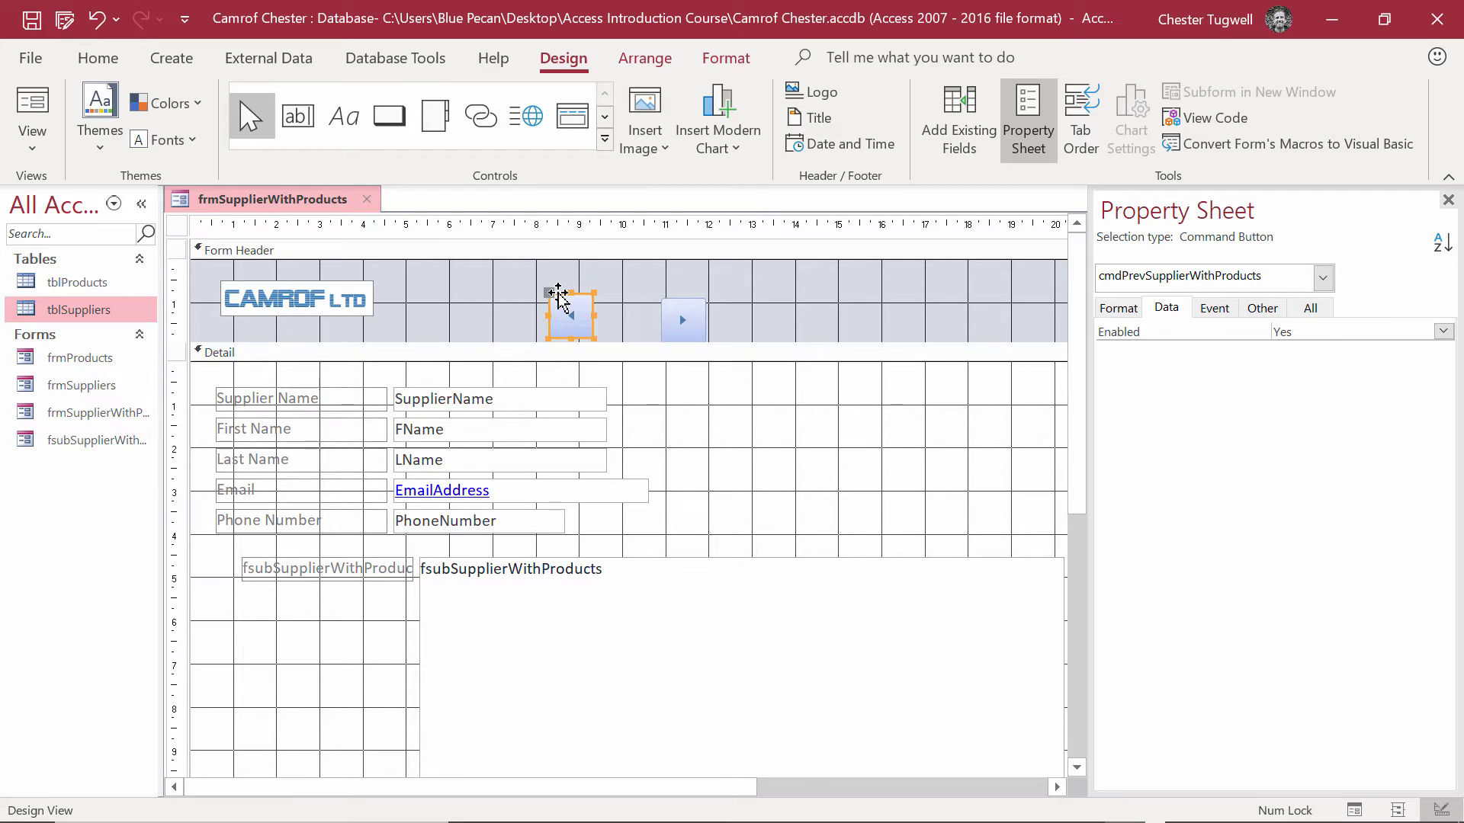
{"action": "left_click_drag", "start_coordinate": [564, 299], "coordinate": [565, 284]}
{"action": "left_click", "coordinate": [669, 308]}
{"action": "left_click_drag", "start_coordinate": [669, 308], "coordinate": [618, 282]}
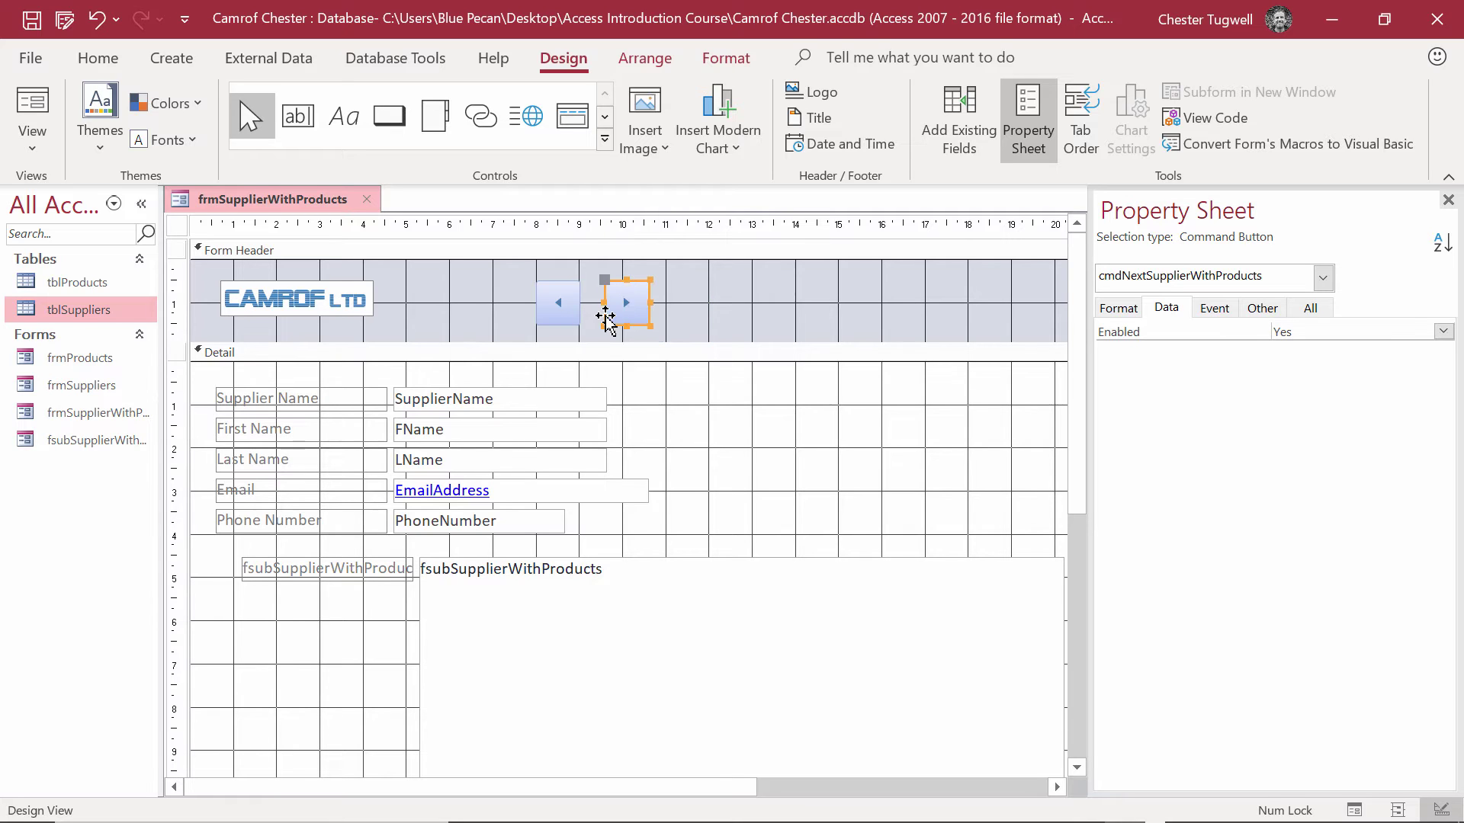
- Give both navigation buttons a light background fill and a transparent outline
{"action": "left_click", "coordinate": [558, 302]}
{"action": "left_click", "coordinate": [632, 318], "text": "shift"}
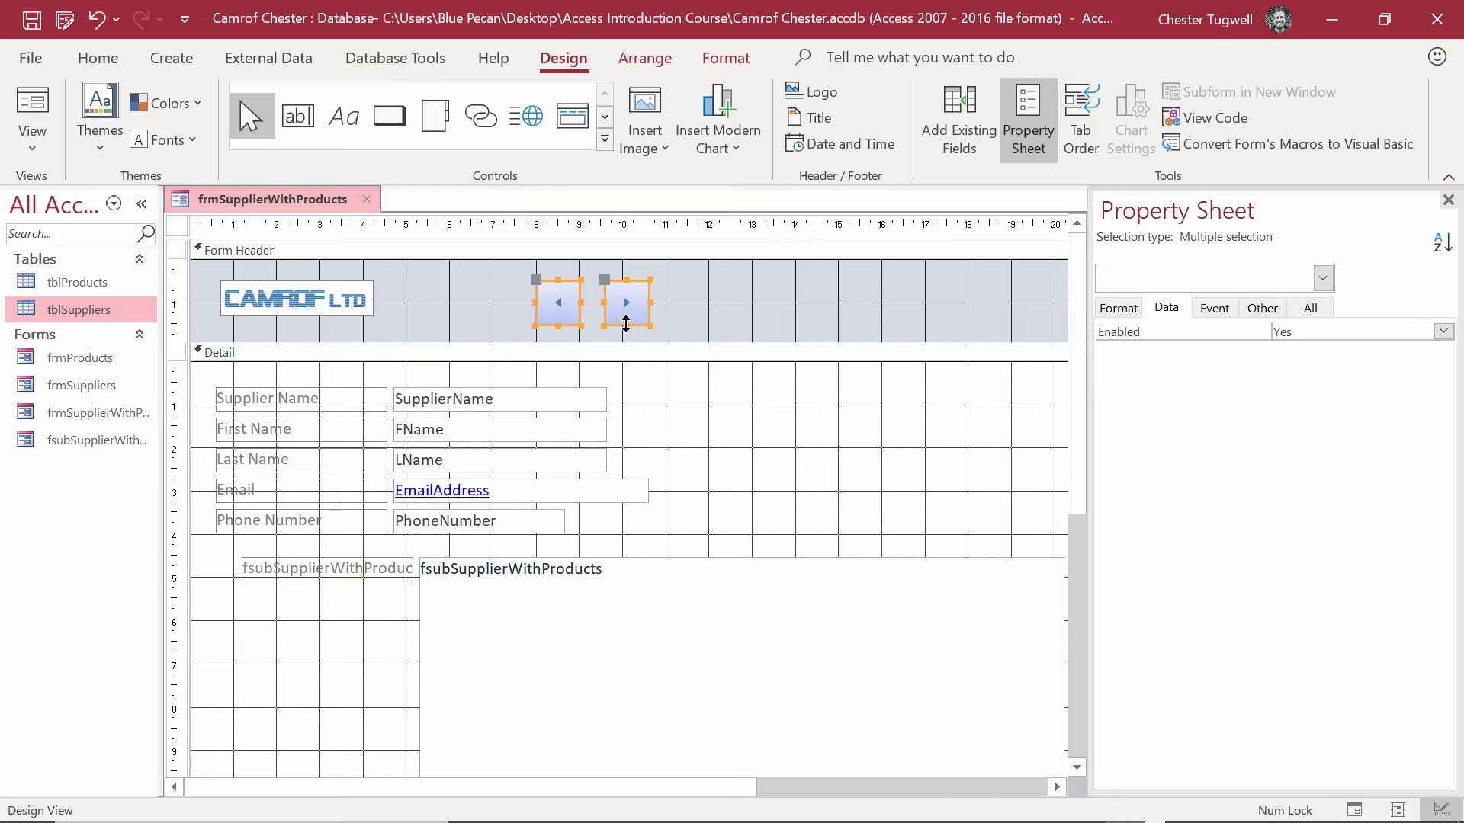
{"action": "left_click", "coordinate": [706, 61]}
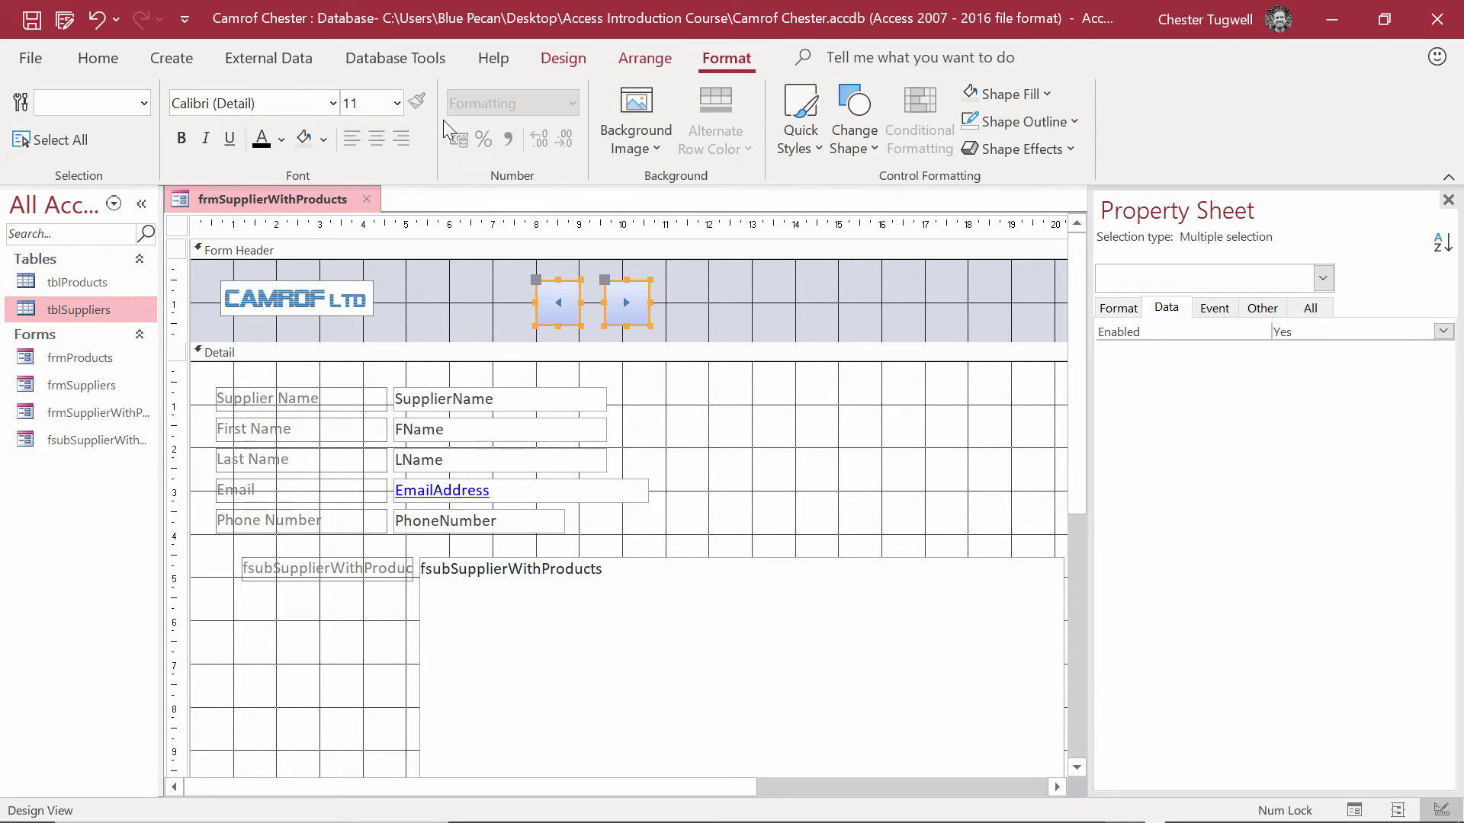
{"action": "left_click", "coordinate": [325, 141]}
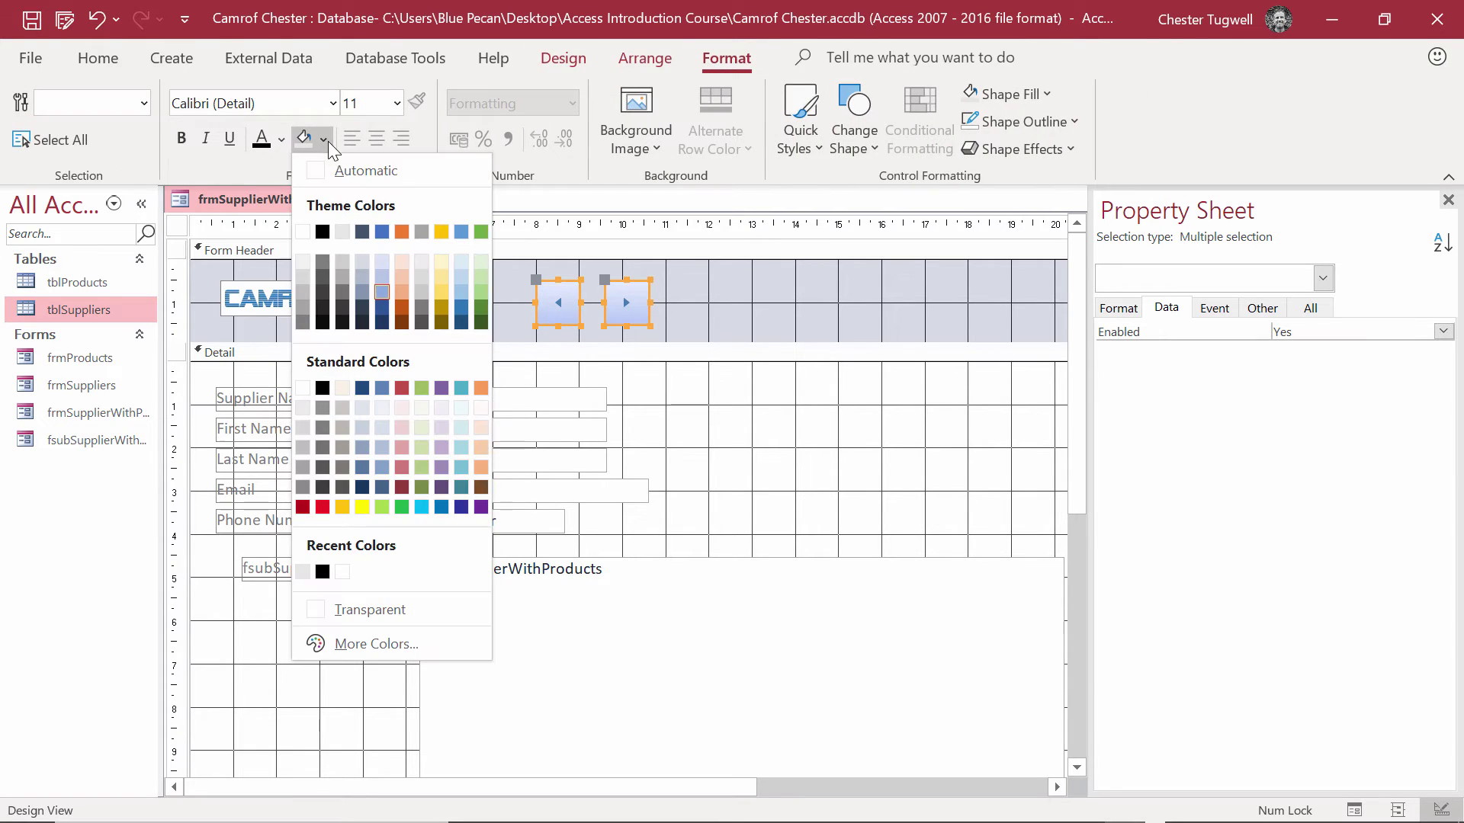
{"action": "left_click", "coordinate": [348, 239]}
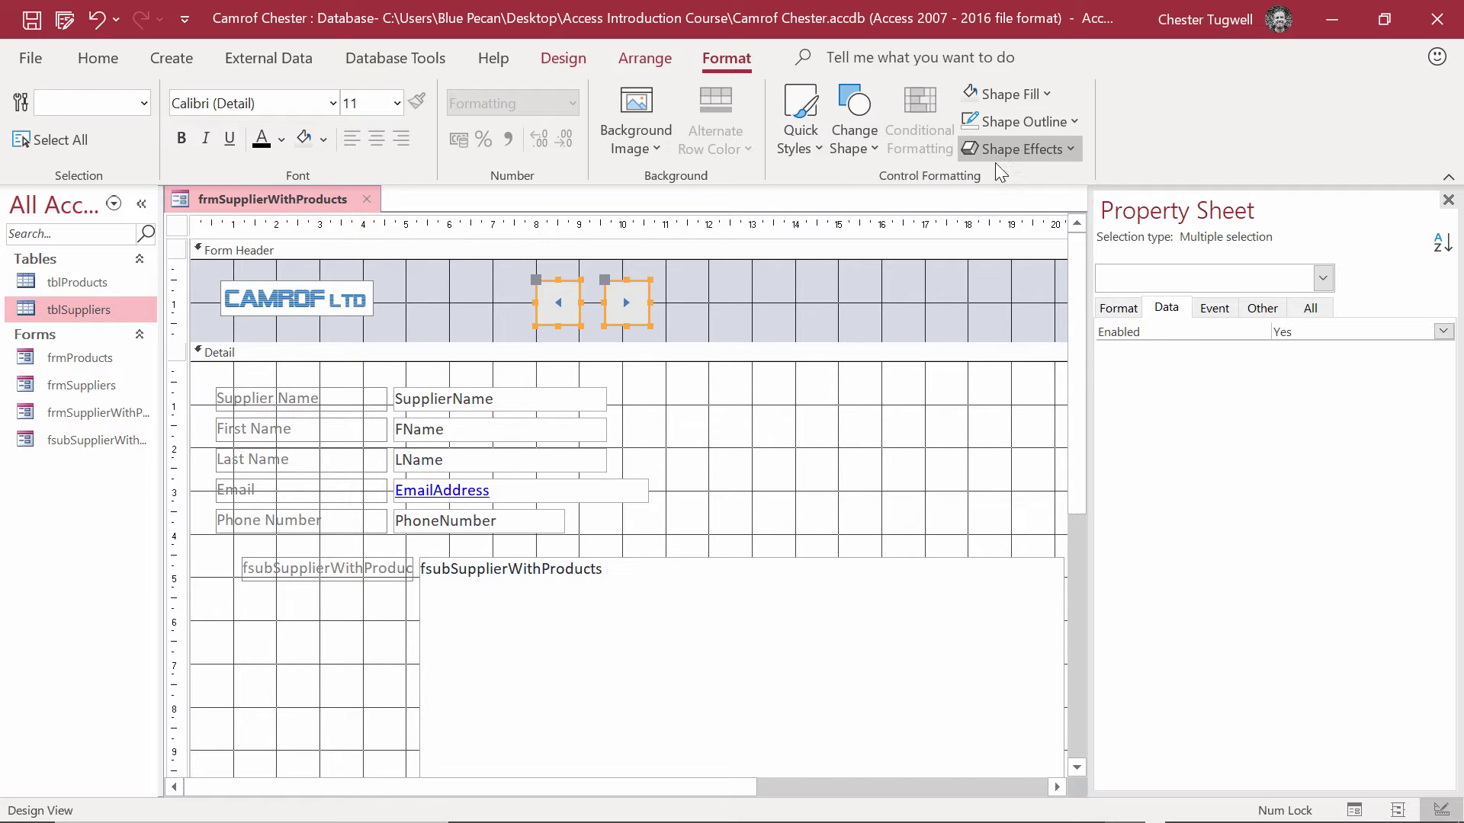
{"action": "left_click", "coordinate": [1055, 121]}
{"action": "left_click", "coordinate": [1010, 592]}
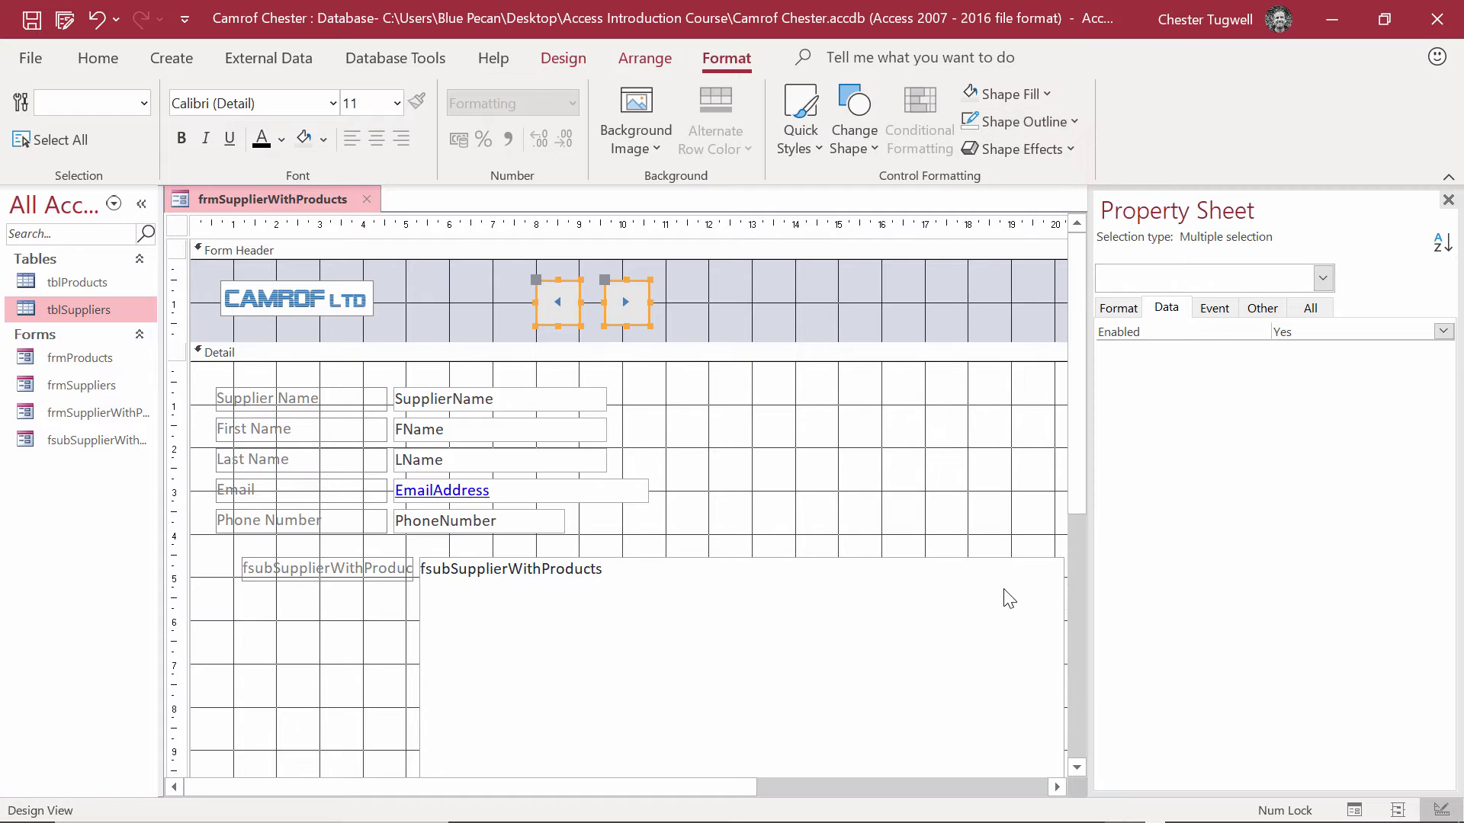
{"action": "left_click", "coordinate": [715, 319]}
- Set the form header background to white and reduce its height
{"action": "left_click", "coordinate": [714, 319]}
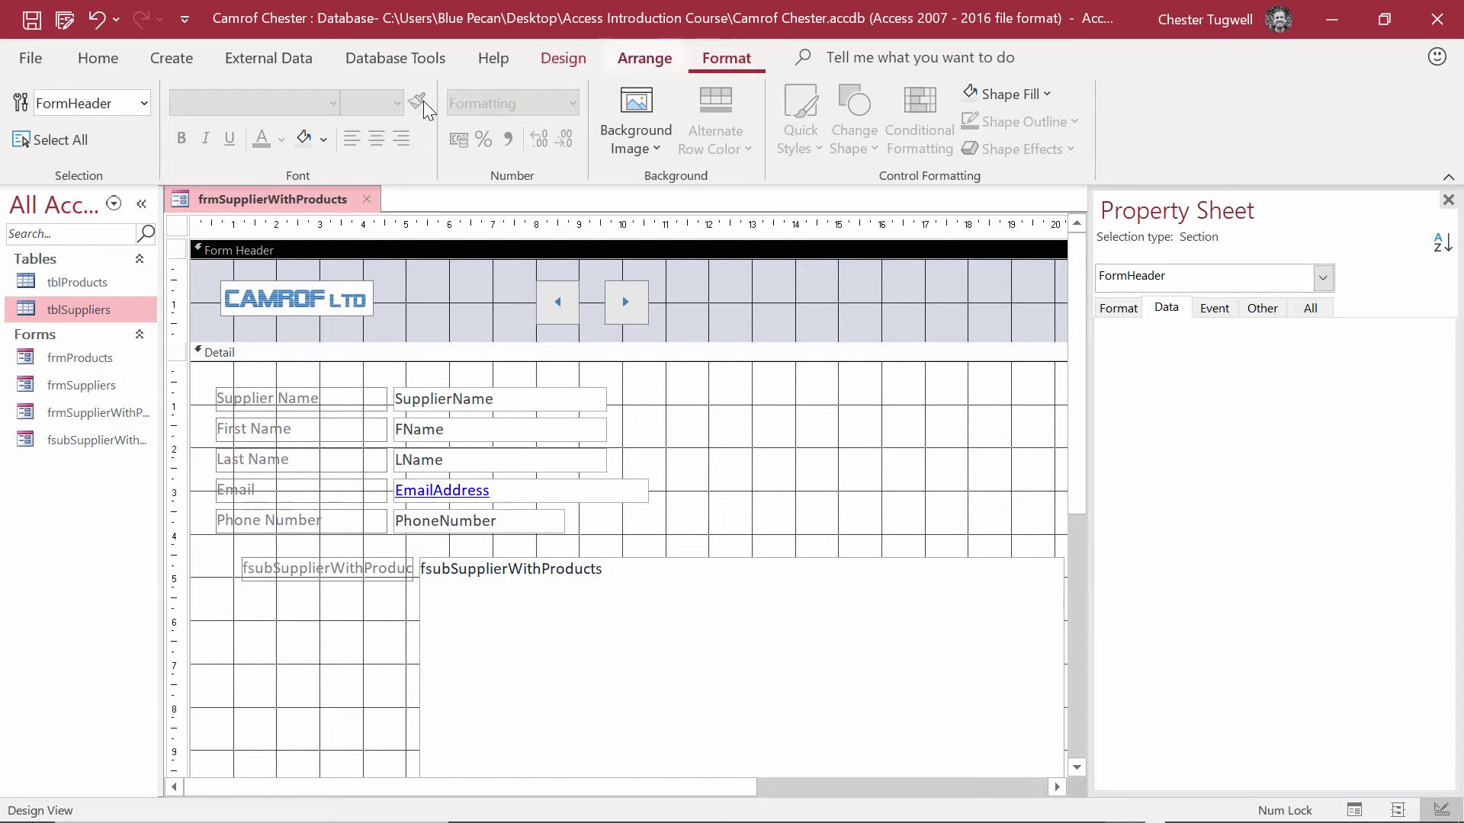
{"action": "left_click", "coordinate": [324, 138]}
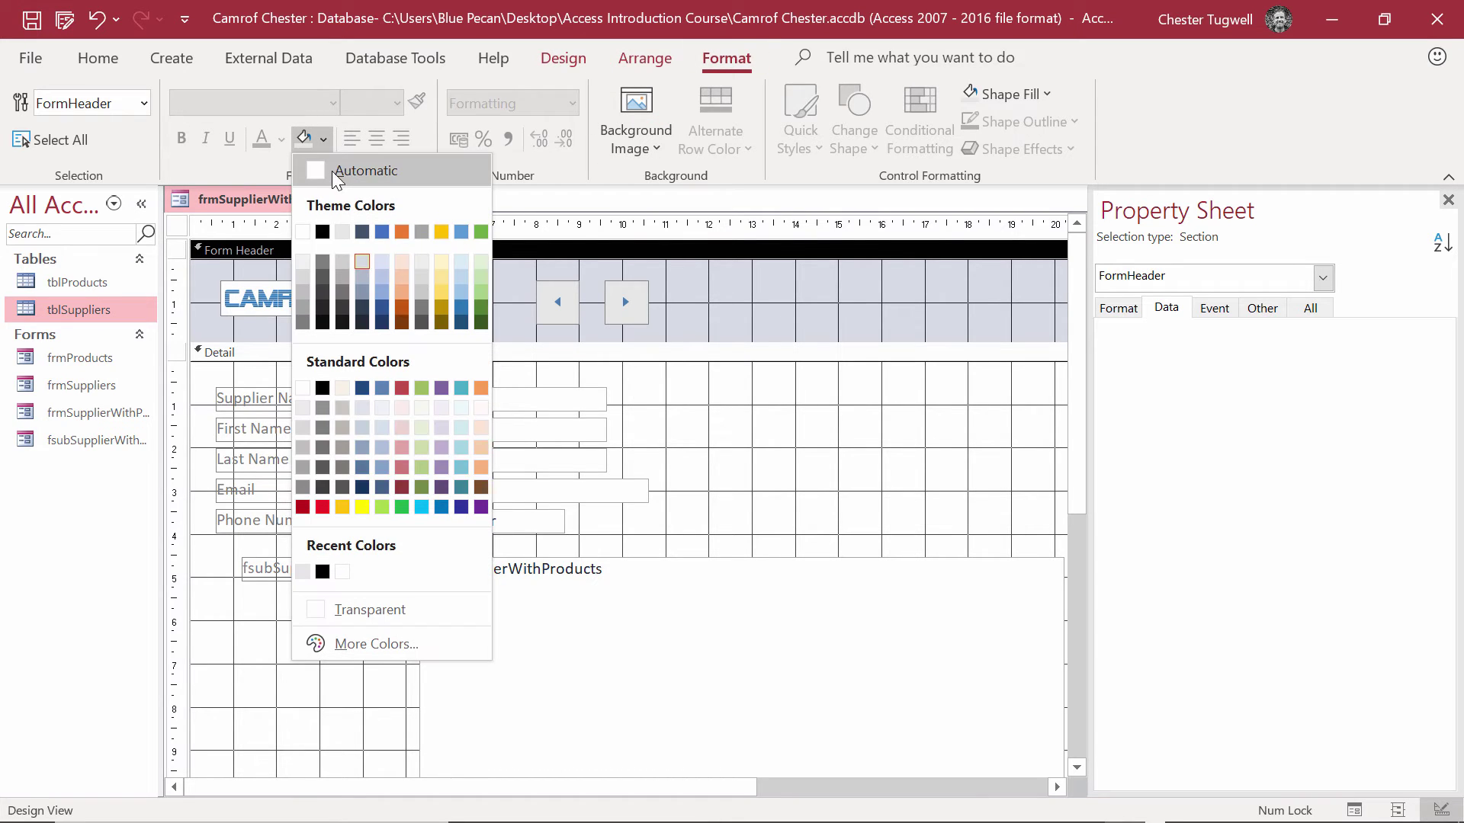
{"action": "left_click", "coordinate": [338, 172]}
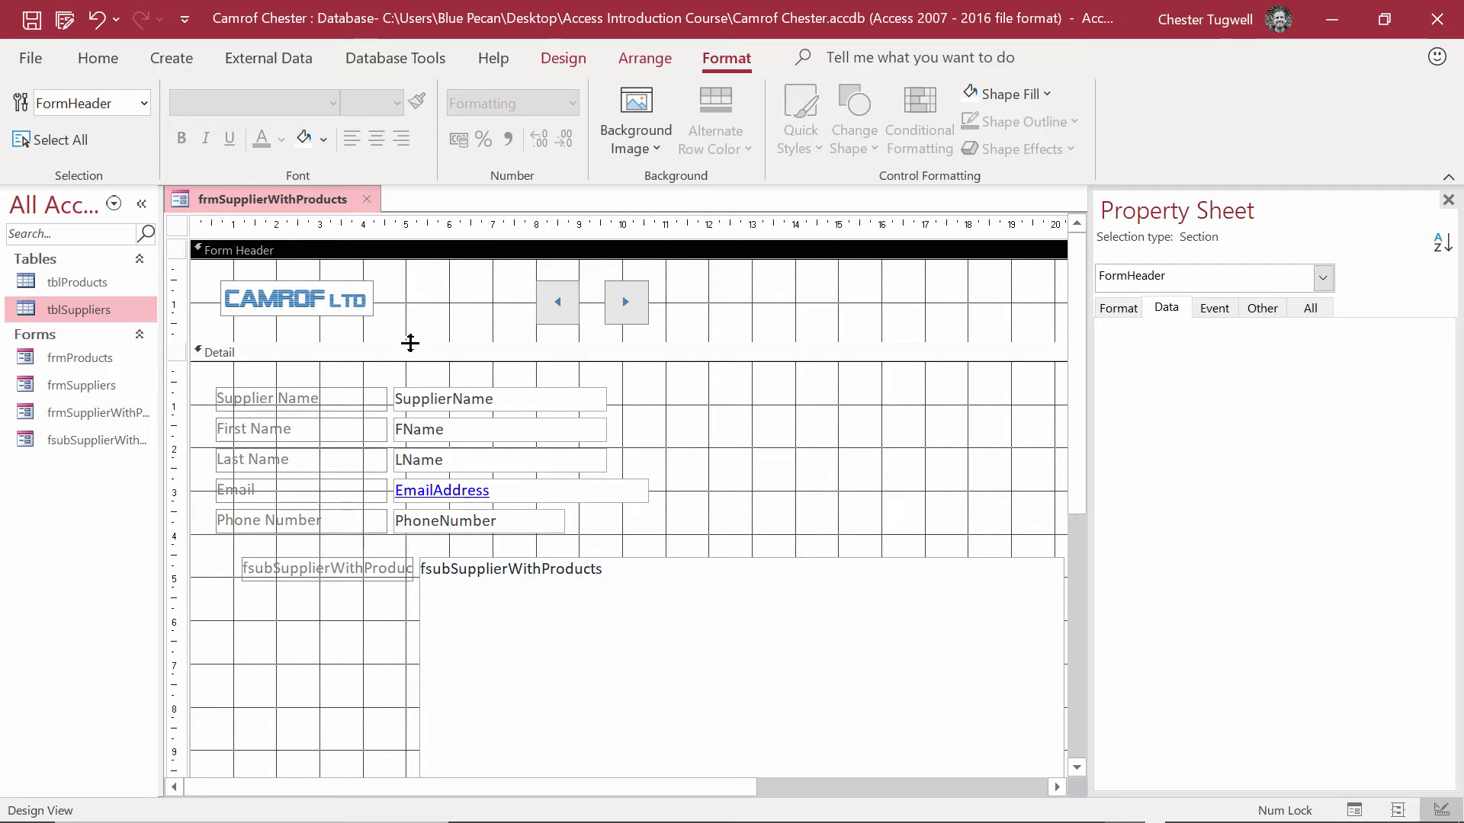
{"action": "left_click_drag", "start_coordinate": [408, 343], "coordinate": [408, 329]}
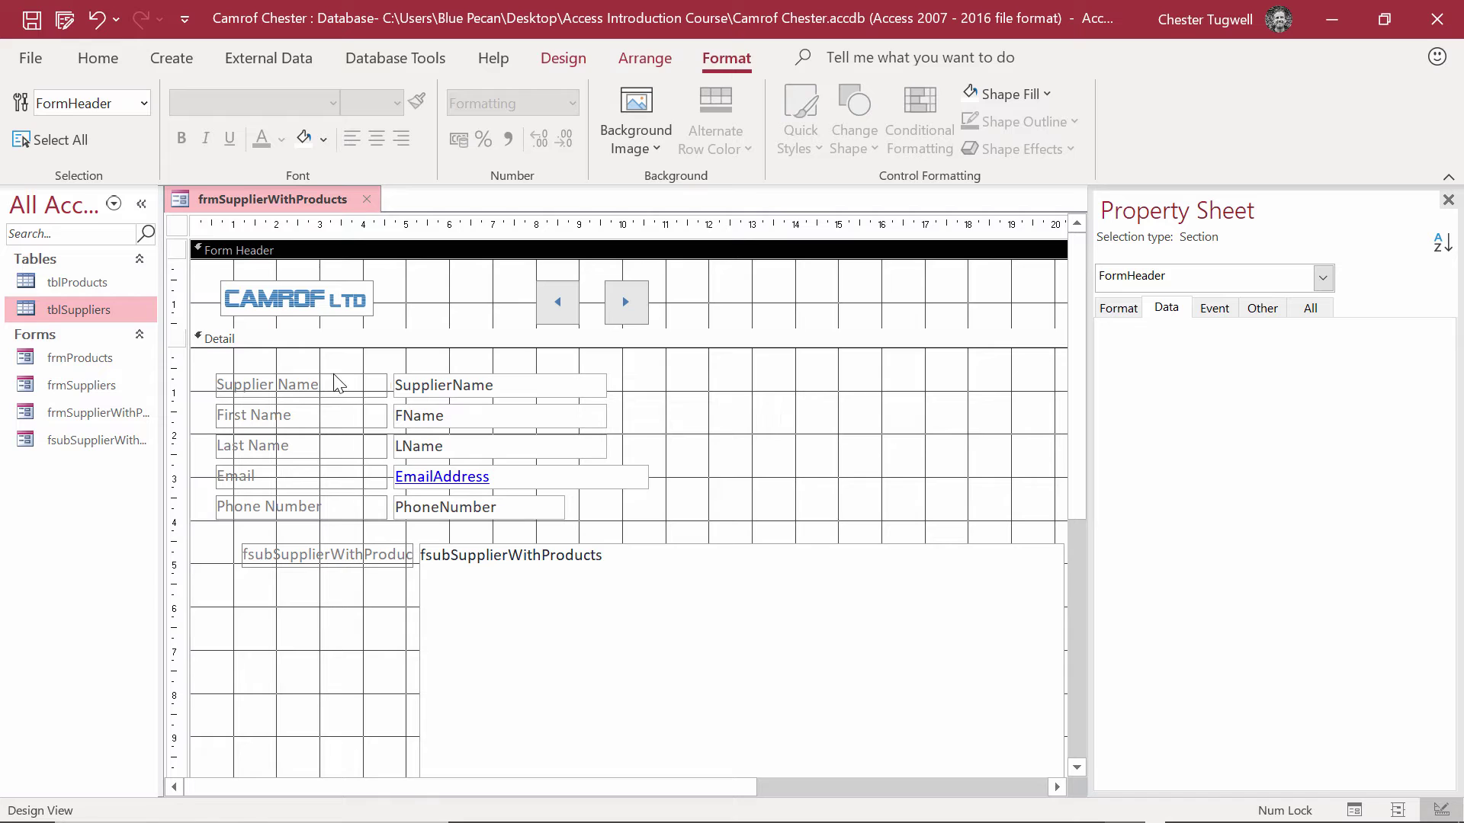
- Make the five supplier field labels bold with black text
{"action": "left_click", "coordinate": [336, 385]}
{"action": "left_click", "coordinate": [324, 417], "text": "shift"}
{"action": "left_click", "coordinate": [324, 453], "text": "shift"}
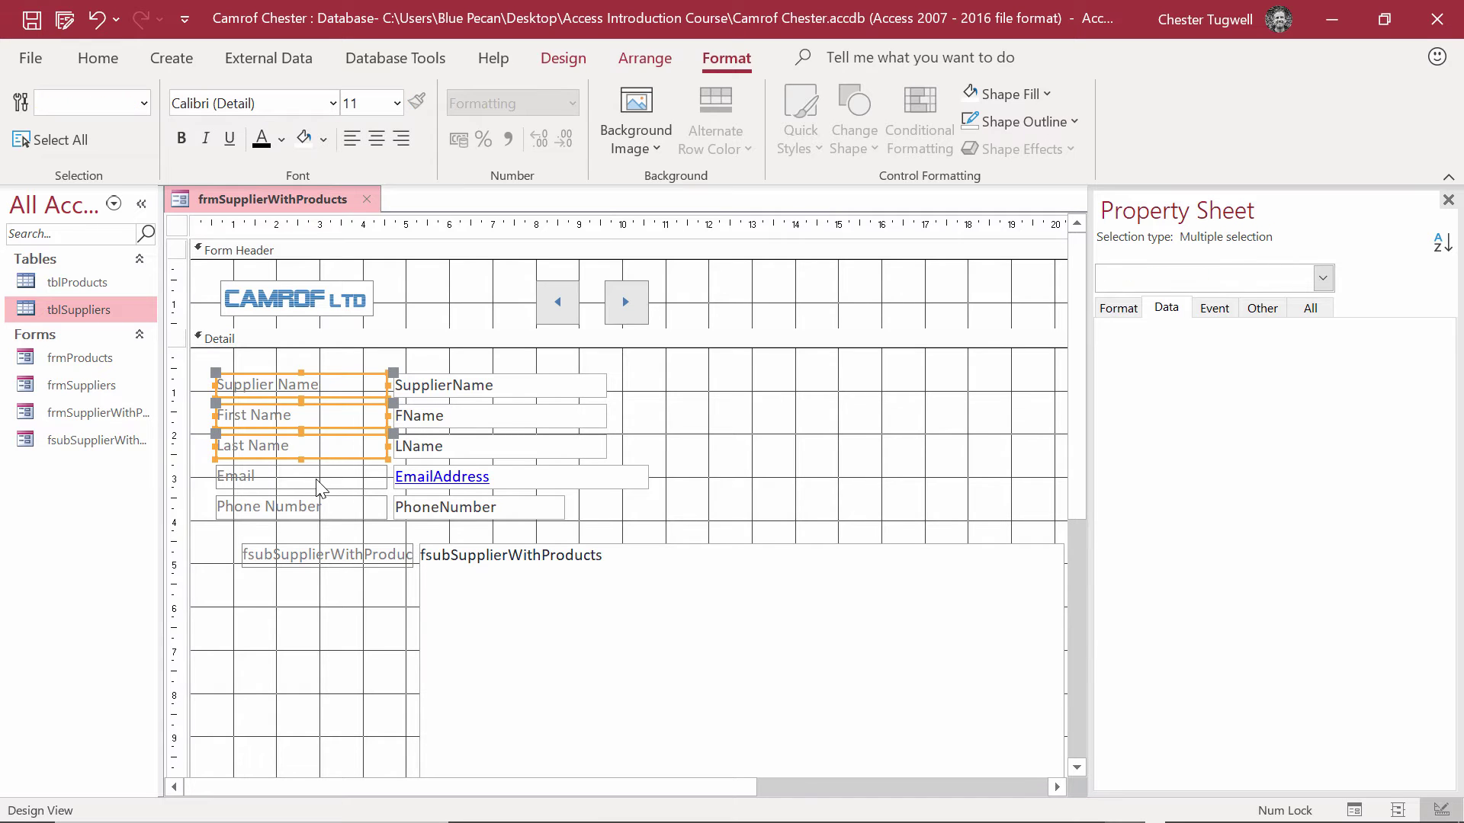
{"action": "left_click", "coordinate": [321, 478], "text": "shift"}
{"action": "left_click", "coordinate": [326, 508], "text": "shift"}
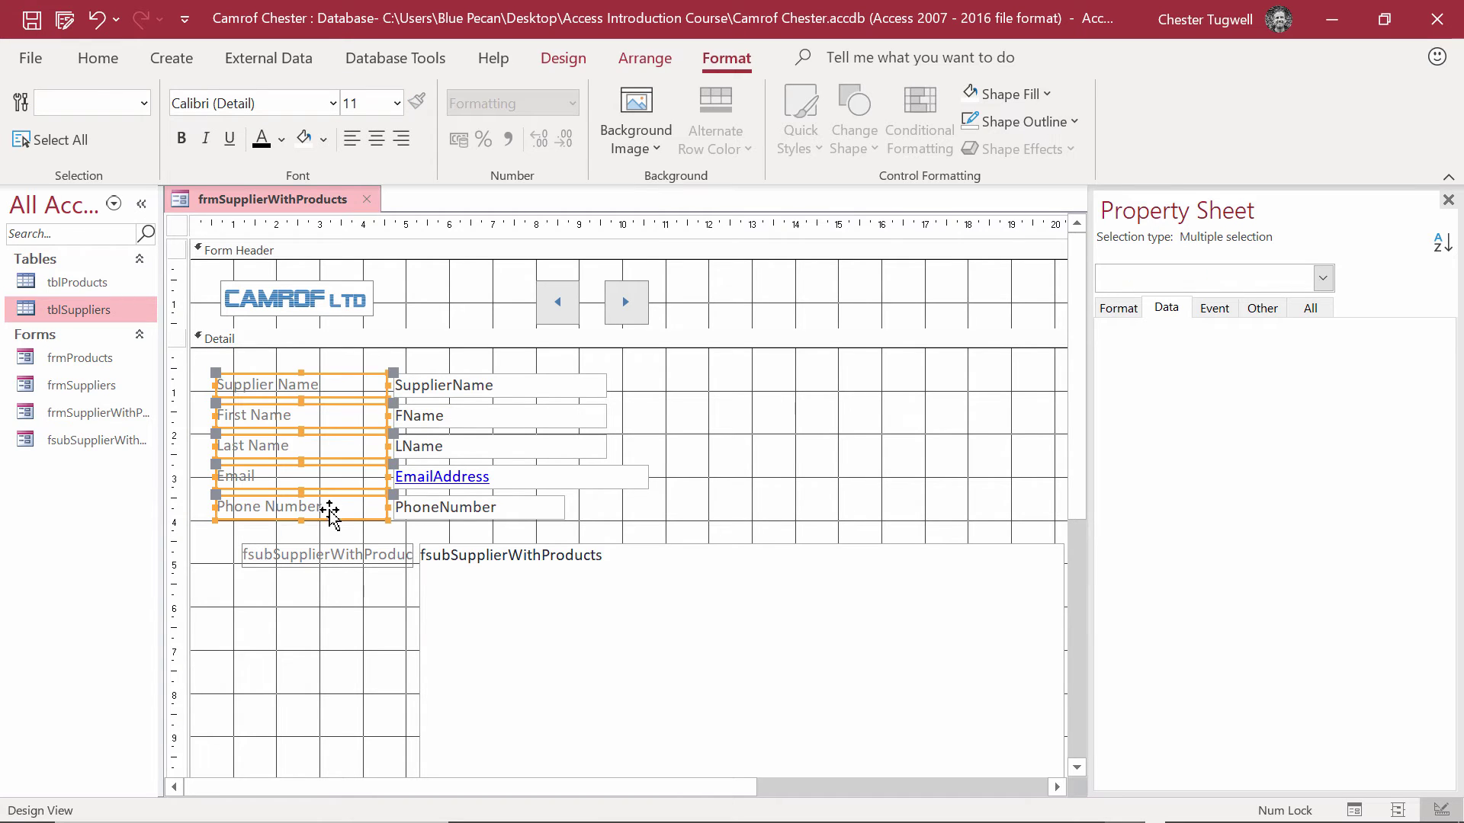
{"action": "left_click", "coordinate": [182, 142]}
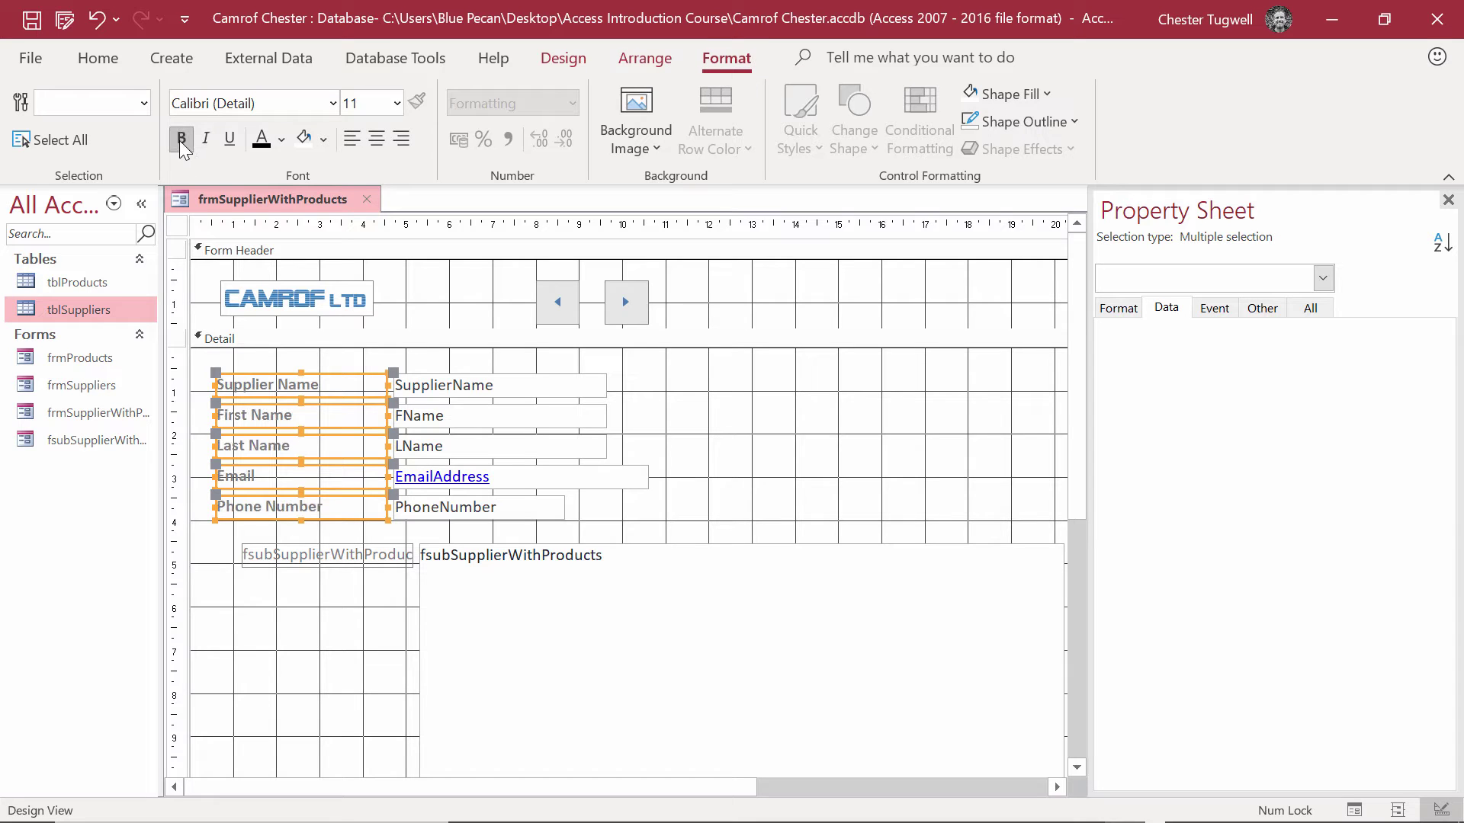
{"action": "left_click", "coordinate": [259, 145]}
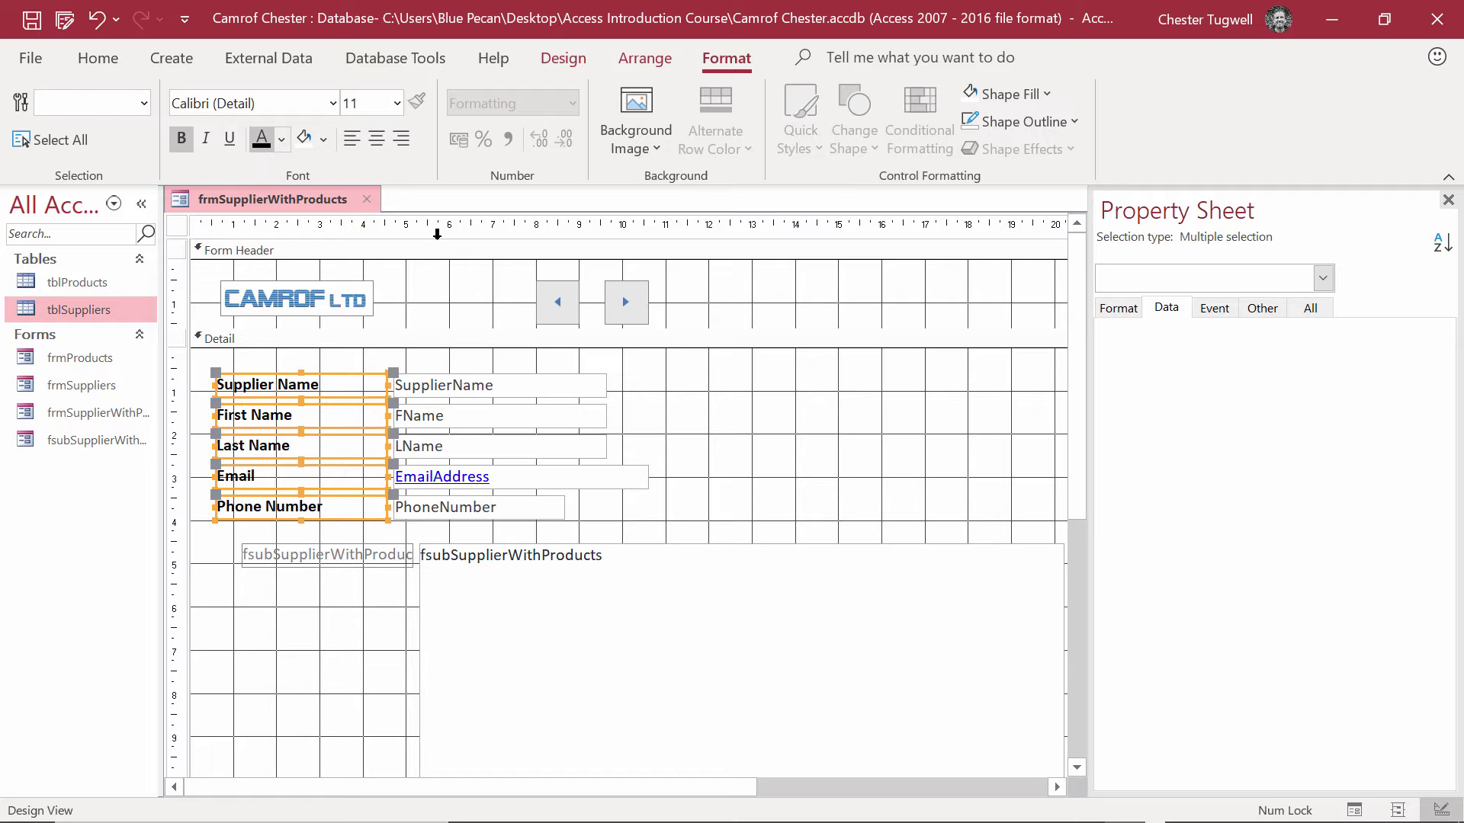
- Give the five supplier text boxes a light grey fill and transparent outlines
{"action": "left_click", "coordinate": [535, 384]}
{"action": "left_click", "coordinate": [536, 418], "text": "shift"}
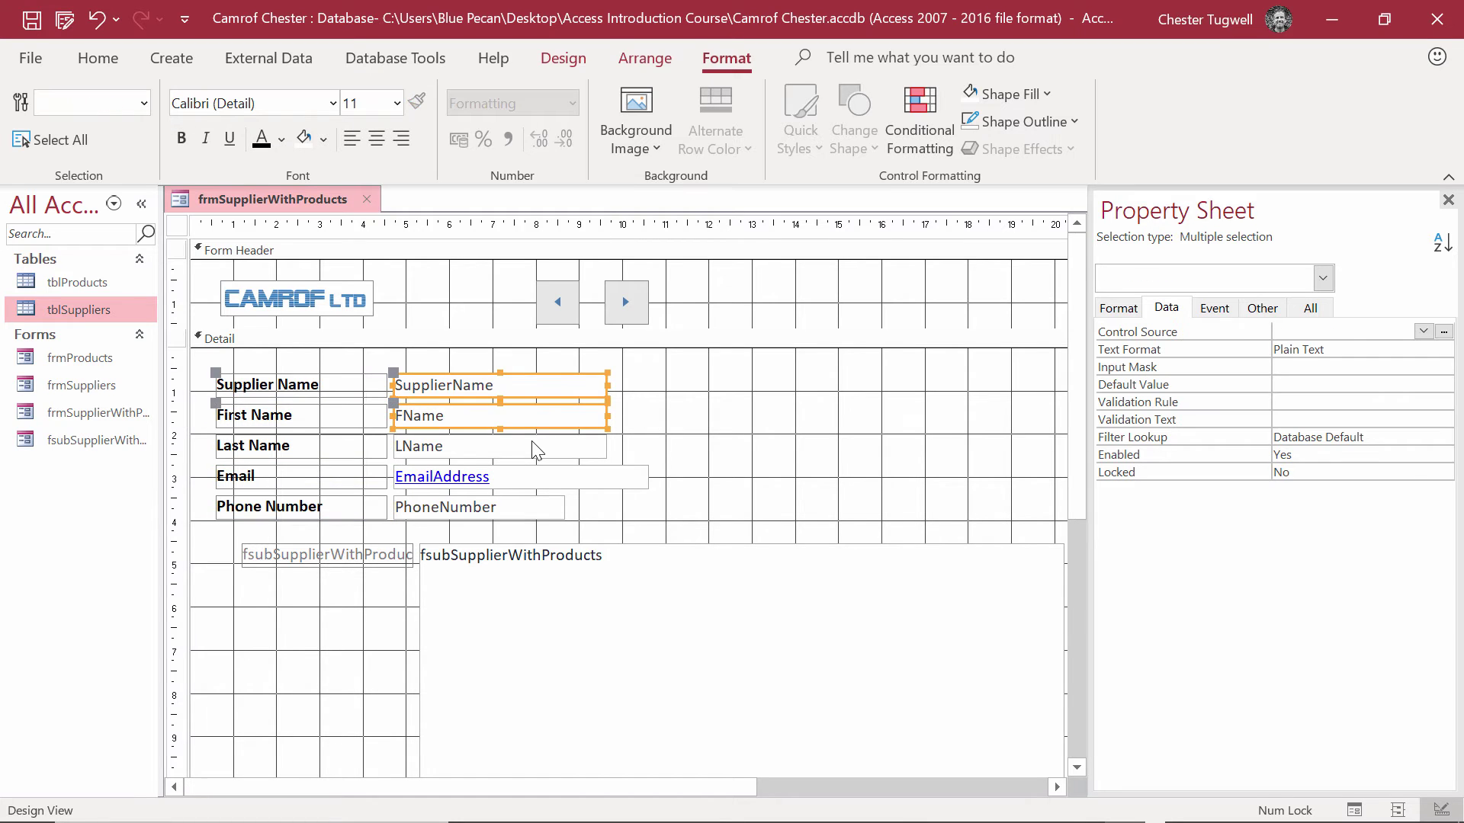
{"action": "left_click", "coordinate": [538, 448], "text": "shift"}
{"action": "left_click", "coordinate": [540, 476], "text": "shift"}
{"action": "left_click", "coordinate": [534, 509], "text": "shift"}
{"action": "left_click", "coordinate": [323, 138]}
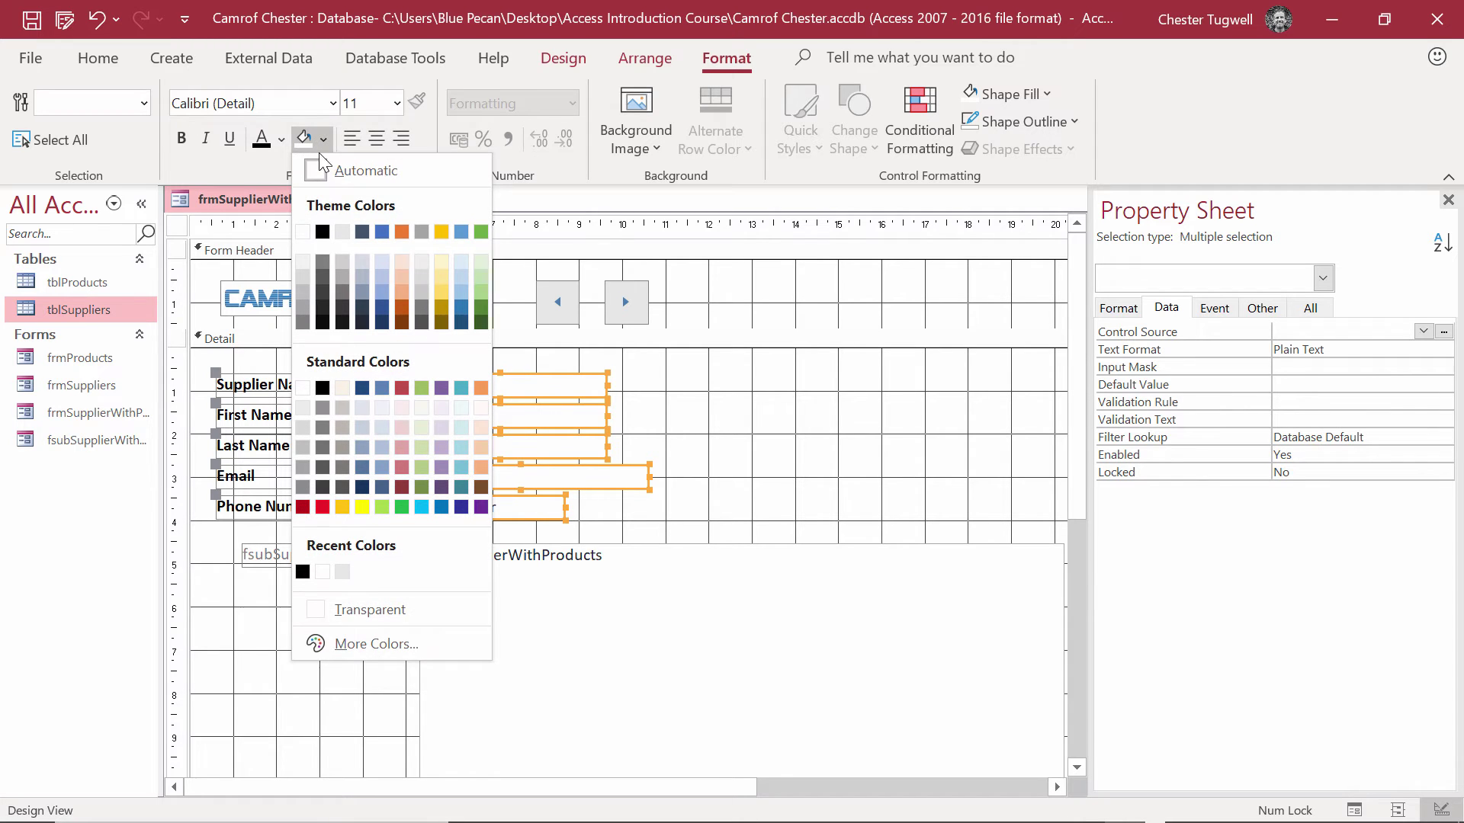
{"action": "left_click", "coordinate": [344, 227]}
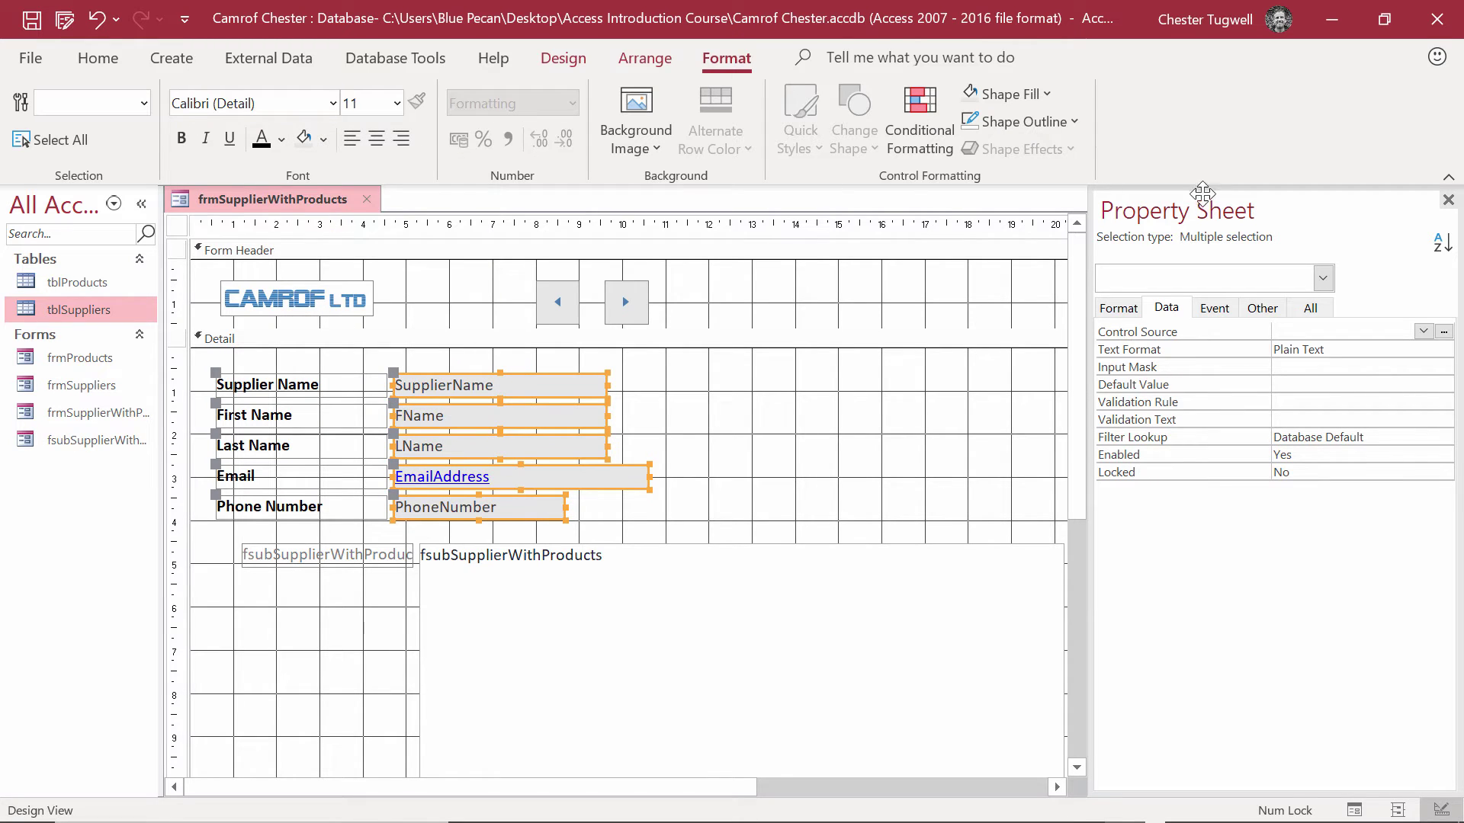
{"action": "left_click", "coordinate": [1071, 122]}
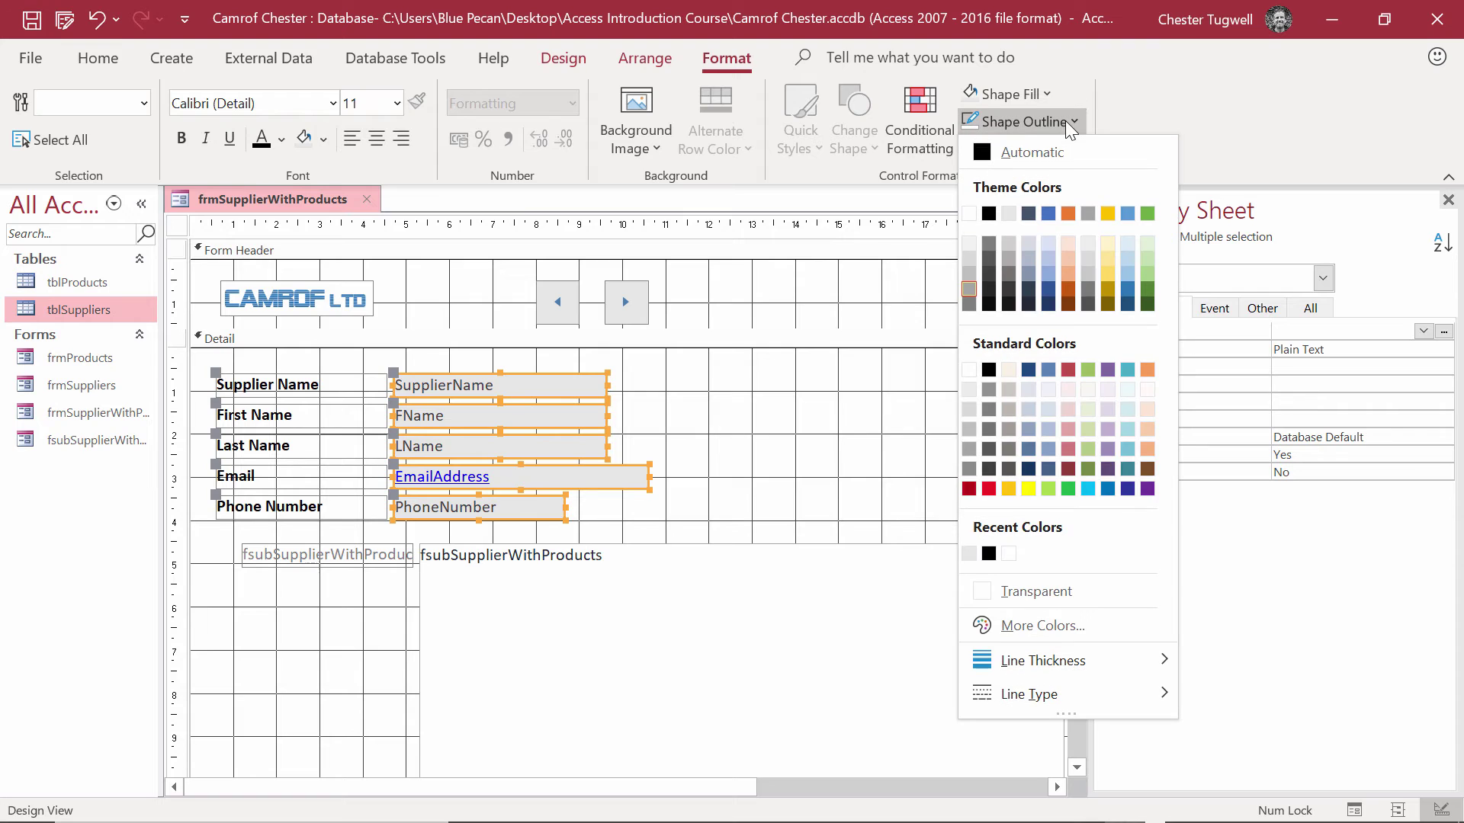
{"action": "left_click", "coordinate": [1062, 591]}
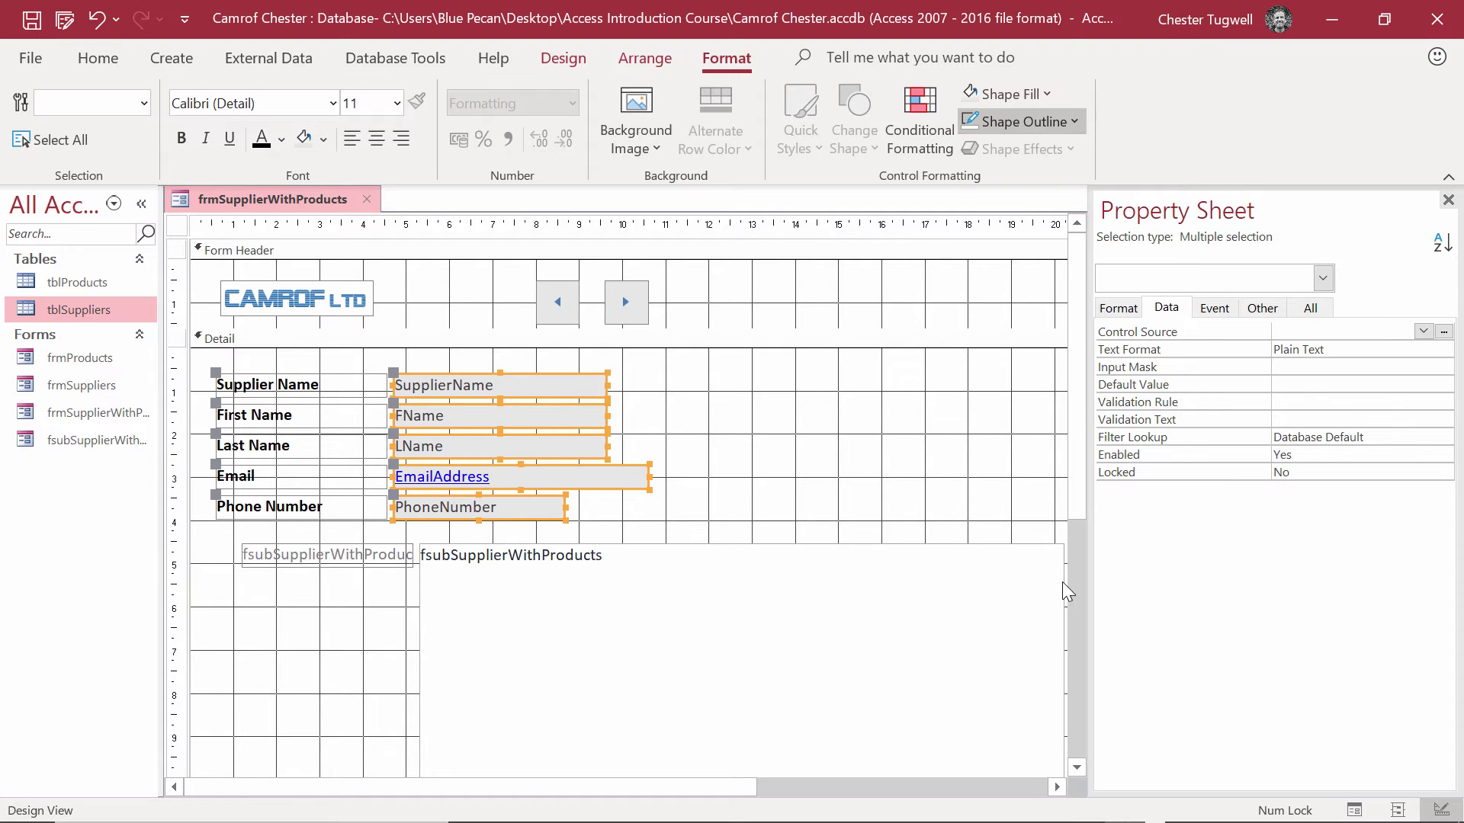
- Delete the products subform's label and move the subform left under the field labels
{"action": "left_click", "coordinate": [492, 613]}
{"action": "scroll", "coordinate": [554, 546], "scroll_direction": "down", "scroll_amount": 1}
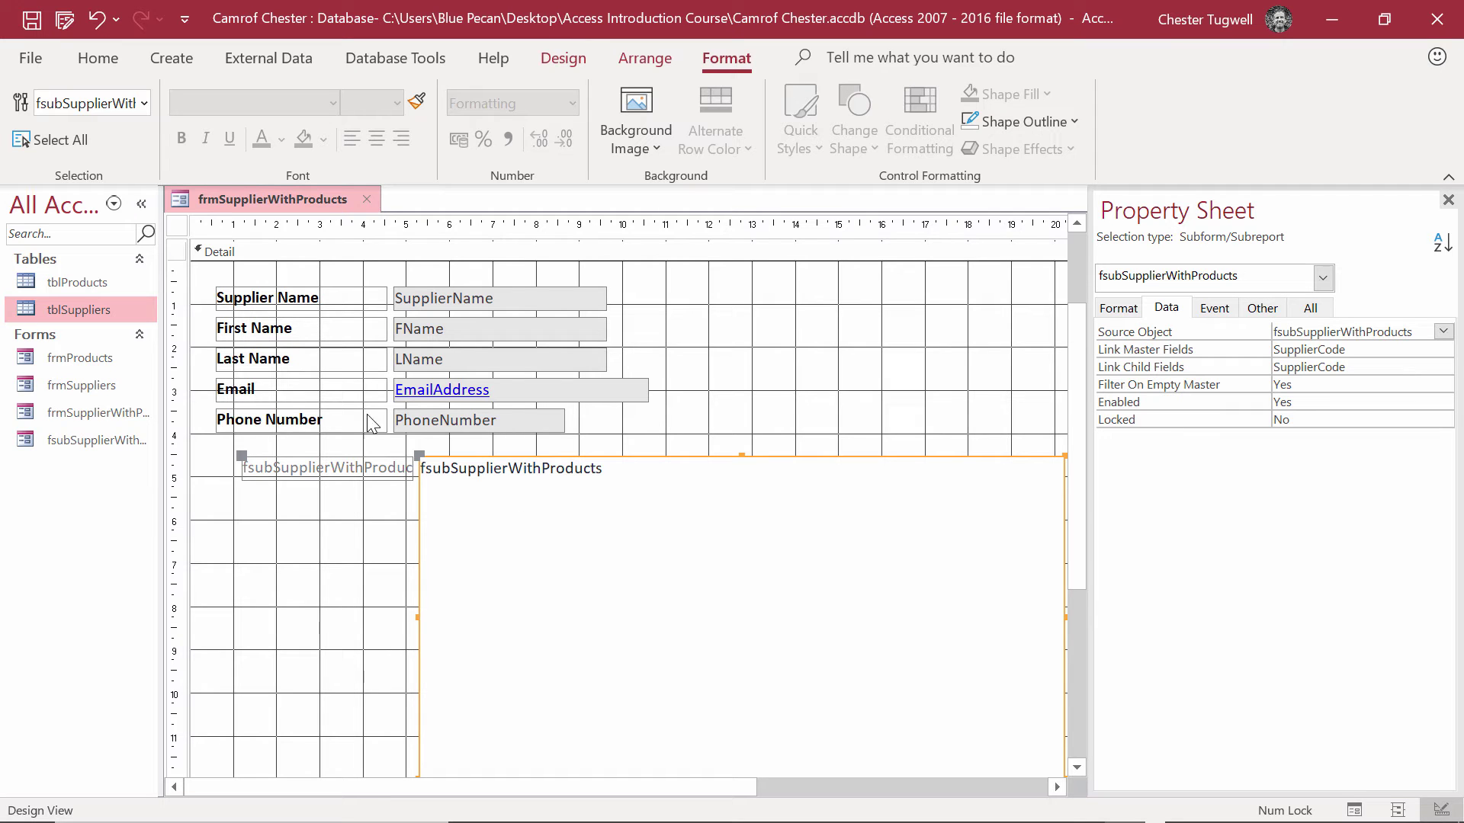
{"action": "left_click", "coordinate": [245, 463]}
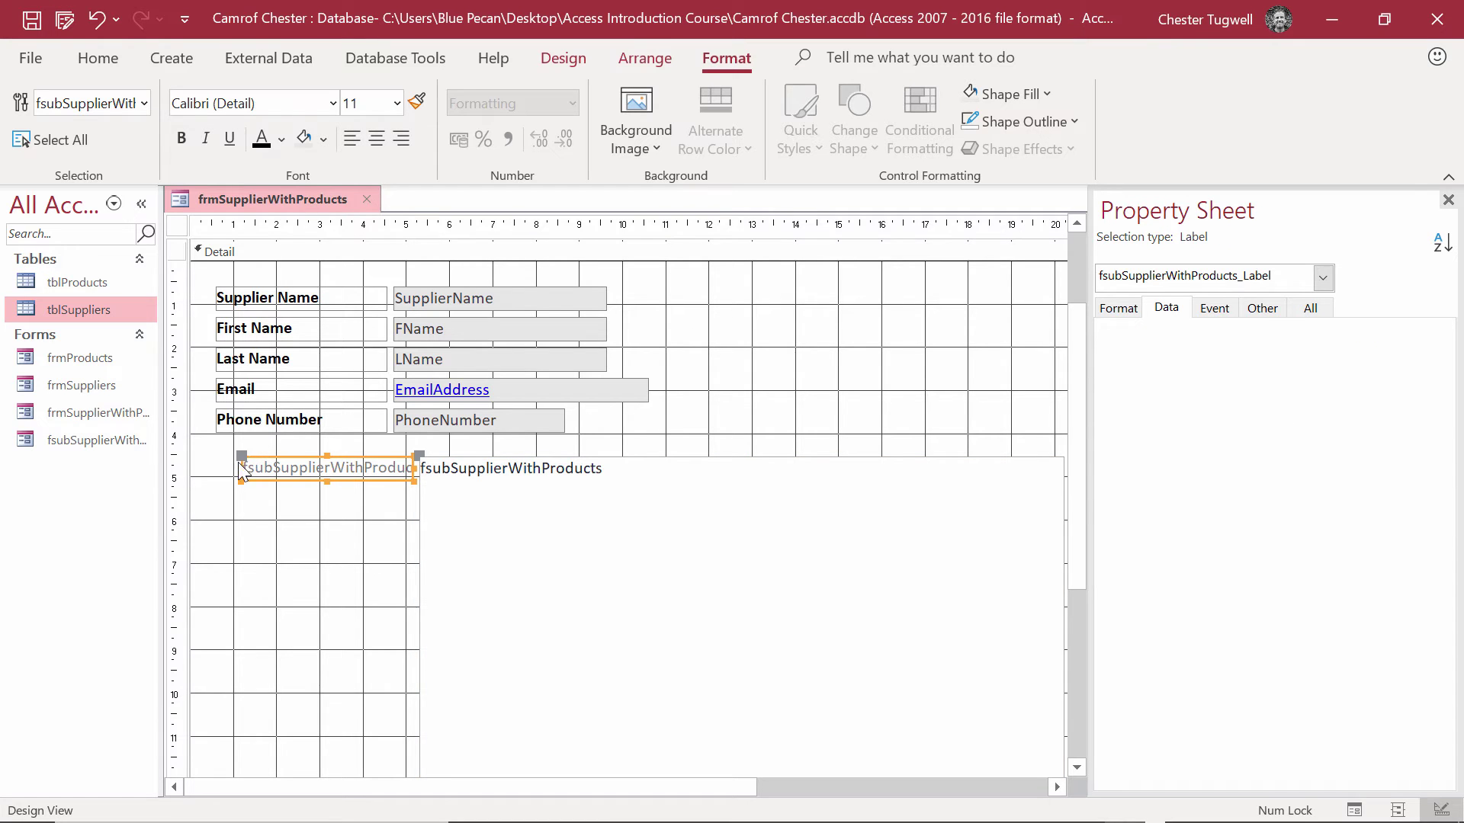
{"action": "key", "text": "Delete"}
{"action": "left_click", "coordinate": [460, 515]}
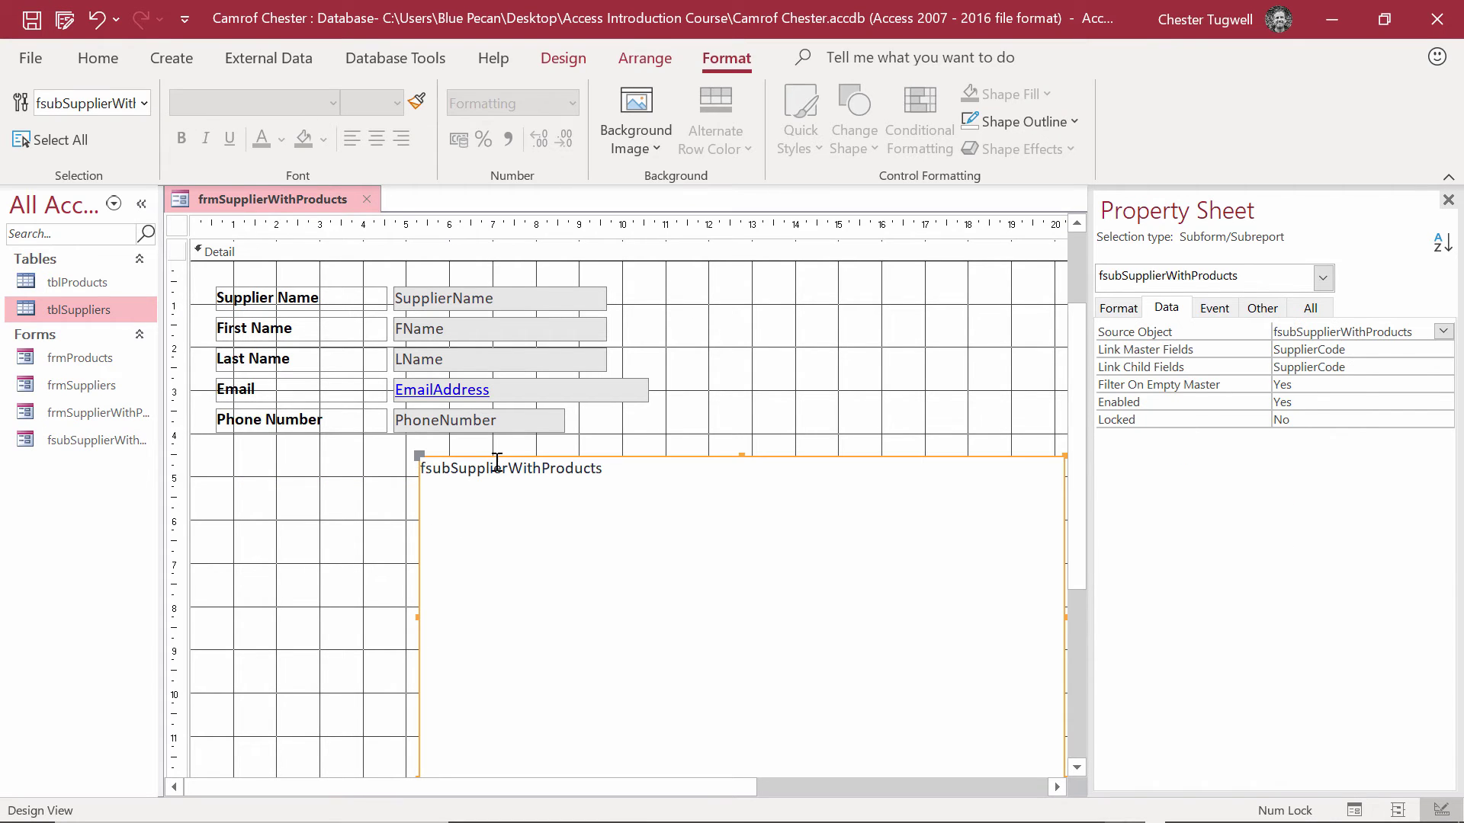
{"action": "left_click_drag", "start_coordinate": [490, 458], "coordinate": [294, 442]}
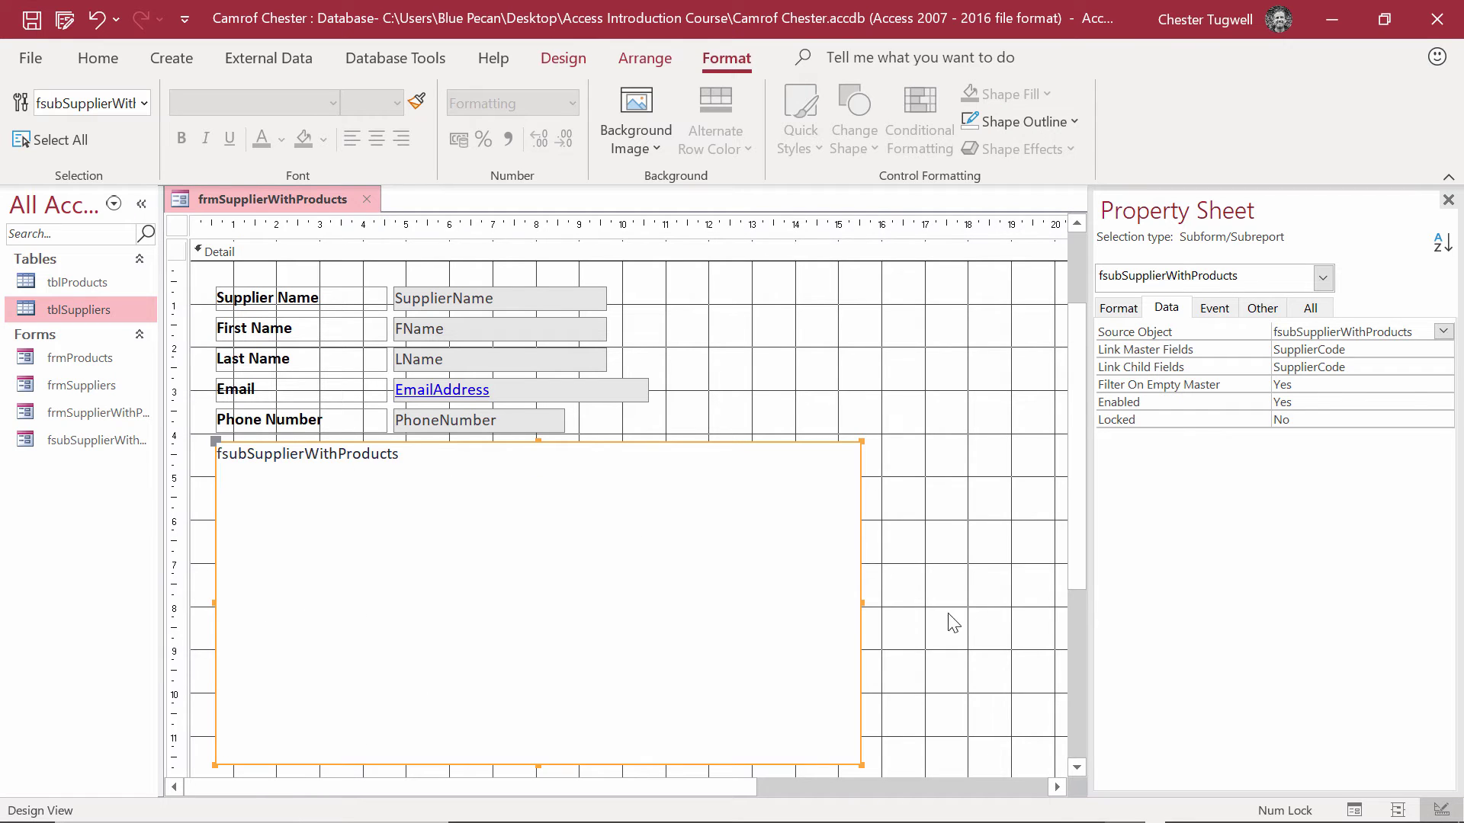
{"action": "left_click", "coordinate": [98, 59]}
- Switch to Form View and step forward three records to James Drakes Designs Ltd
{"action": "left_click", "coordinate": [45, 149]}
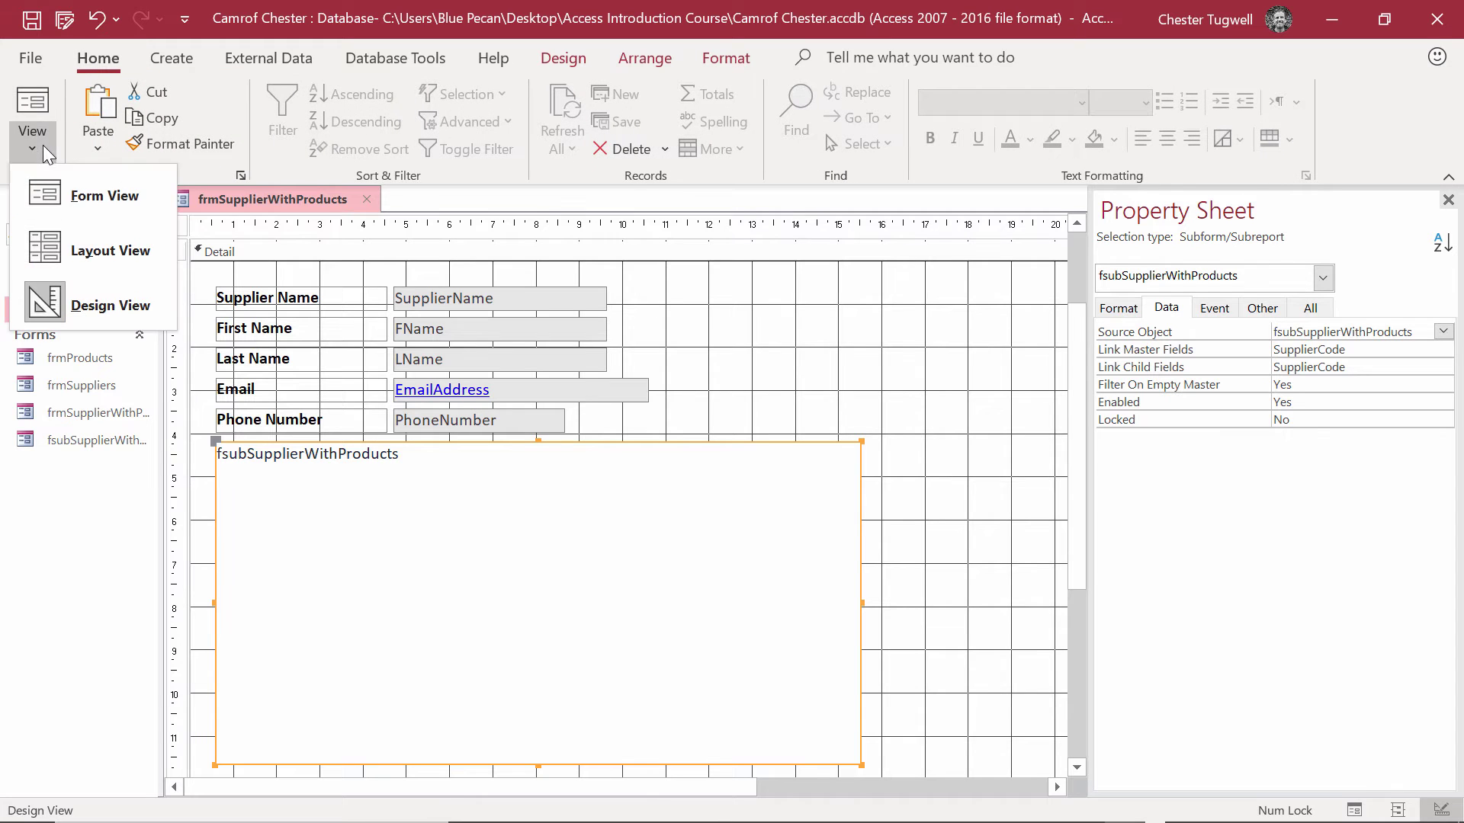
{"action": "left_click", "coordinate": [104, 195]}
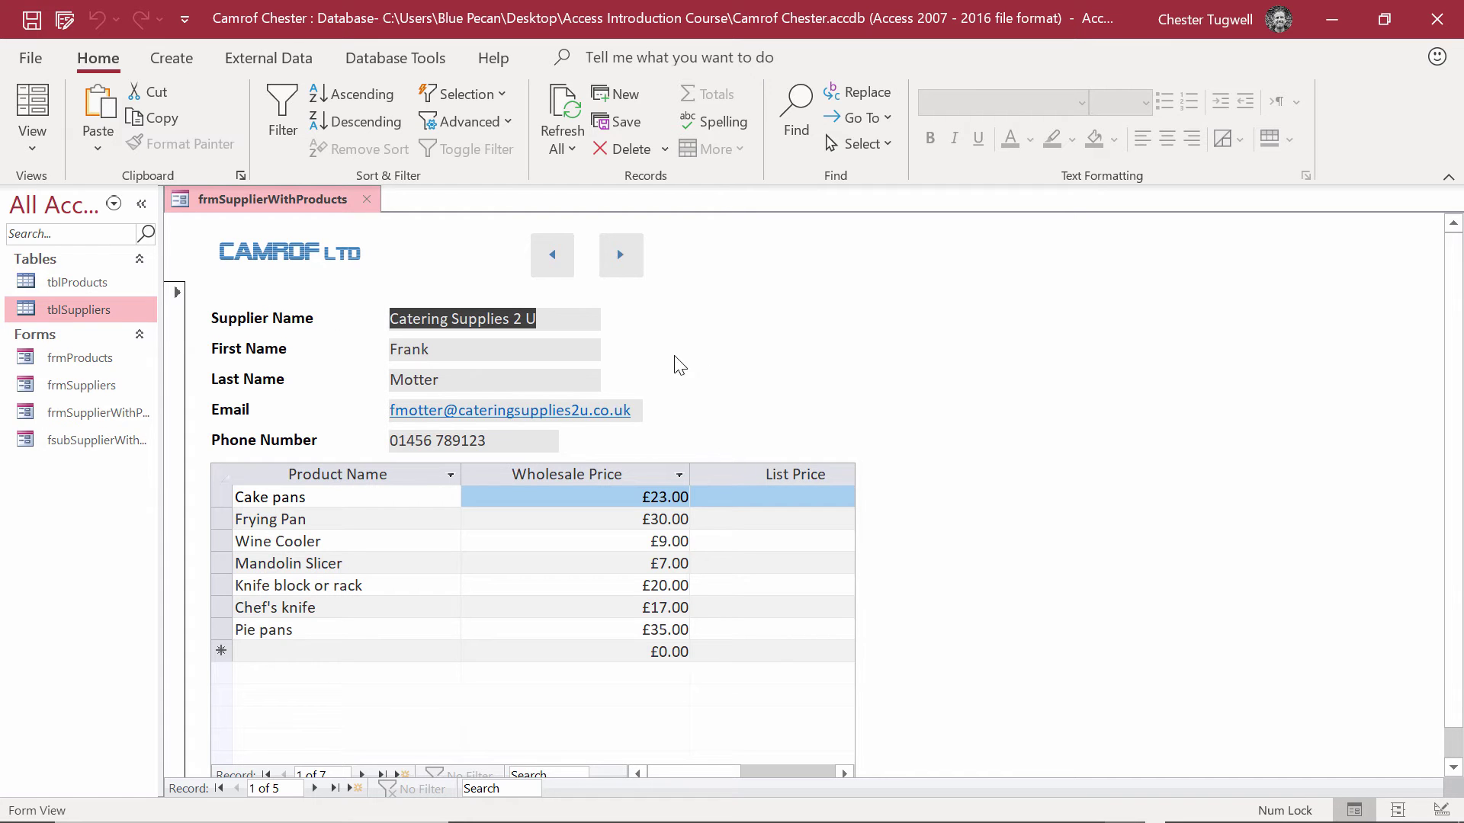
{"action": "left_click", "coordinate": [630, 264]}
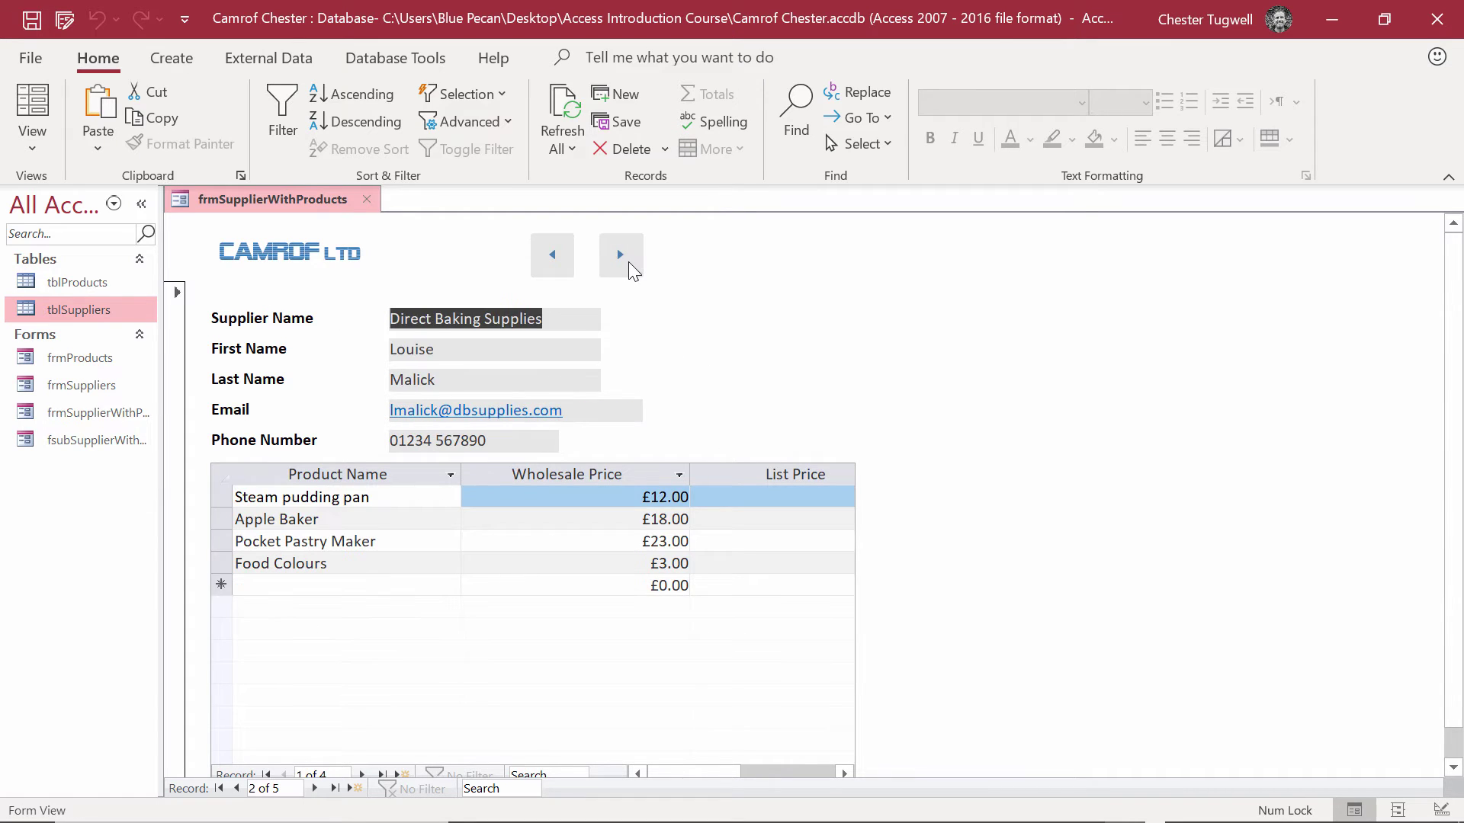
{"action": "left_click", "coordinate": [621, 254]}
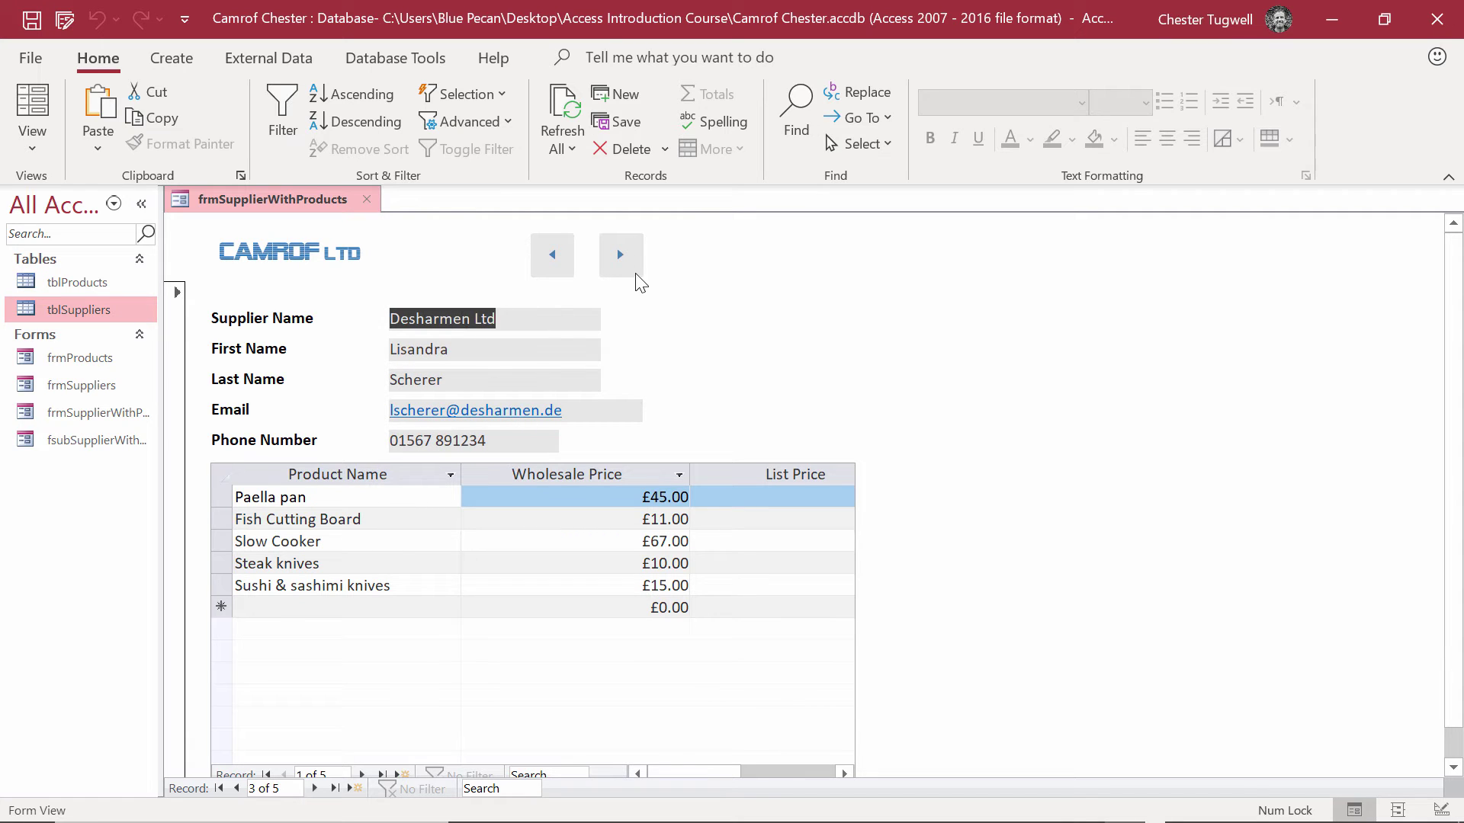
{"action": "left_click", "coordinate": [633, 267]}
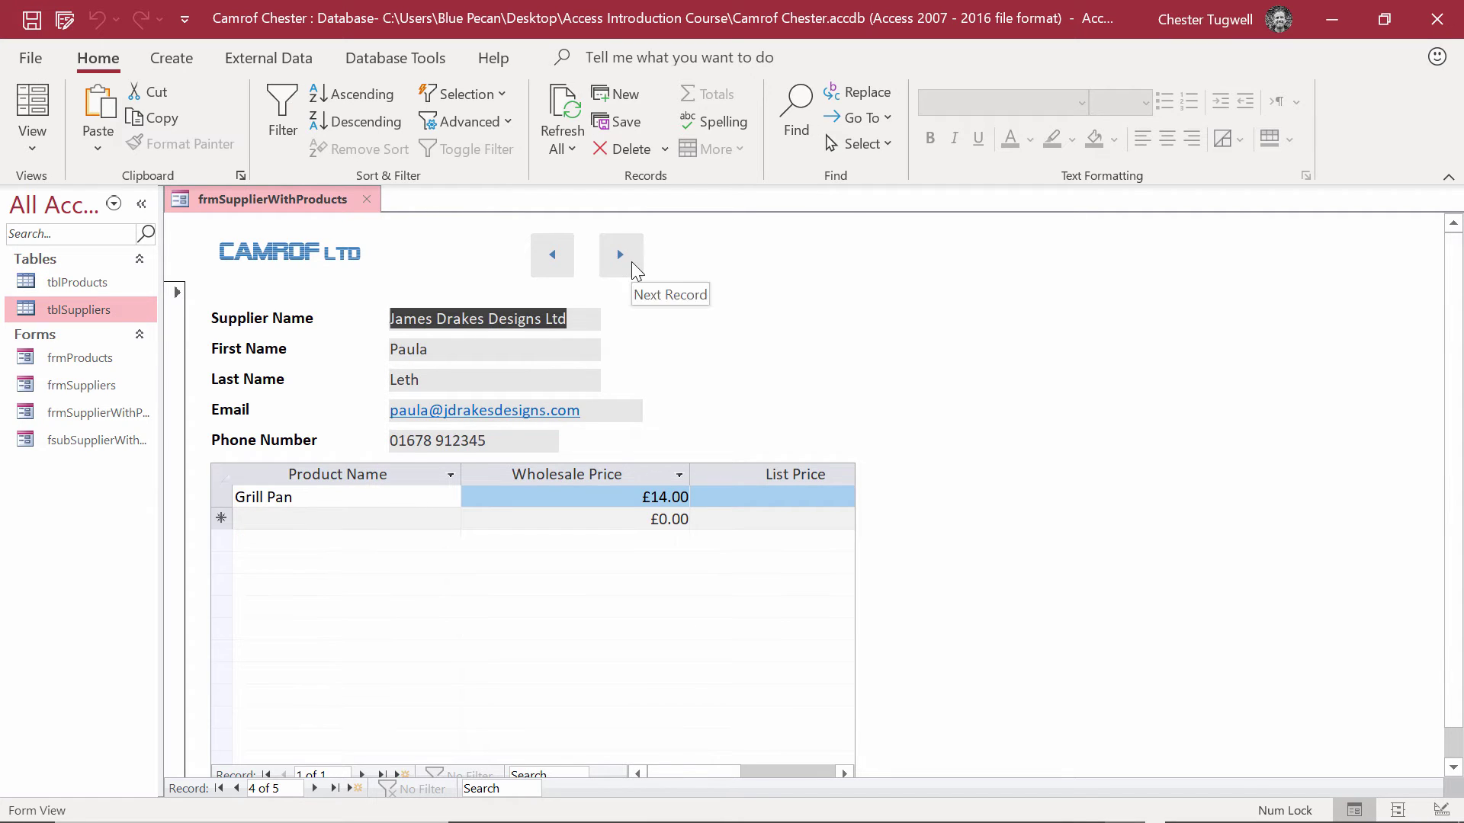
{"action": "left_click", "coordinate": [32, 141]}
- In Design View, size the SupplierName, FName, LName, EmailAddress and PhoneNumber boxes To Widest
{"action": "left_click", "coordinate": [77, 304]}
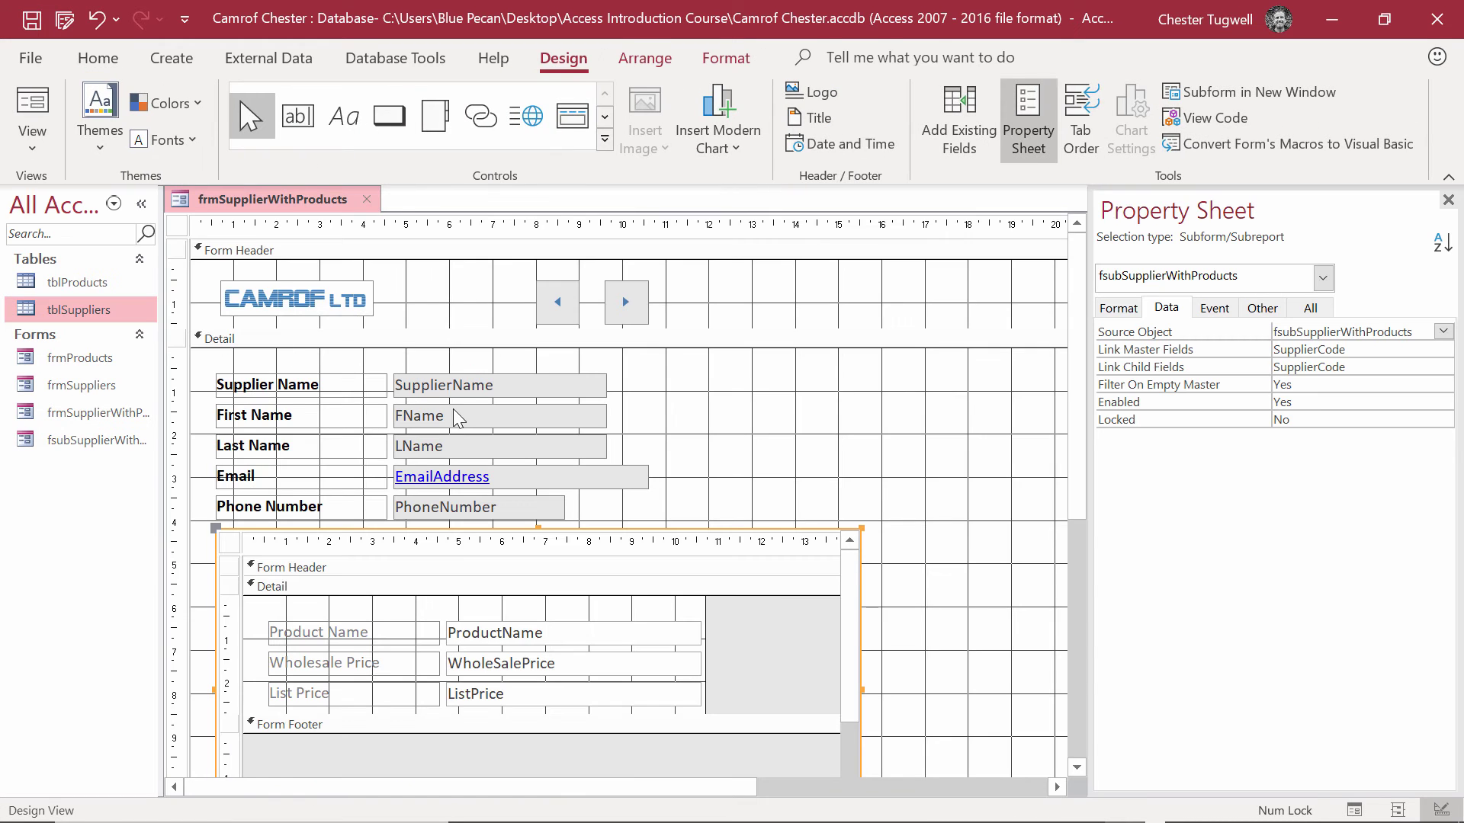
{"action": "left_click", "coordinate": [490, 386]}
{"action": "left_click", "coordinate": [499, 416], "text": "shift"}
{"action": "left_click", "coordinate": [502, 448], "text": "shift"}
{"action": "left_click", "coordinate": [506, 477], "text": "shift"}
{"action": "left_click", "coordinate": [515, 507], "text": "shift"}
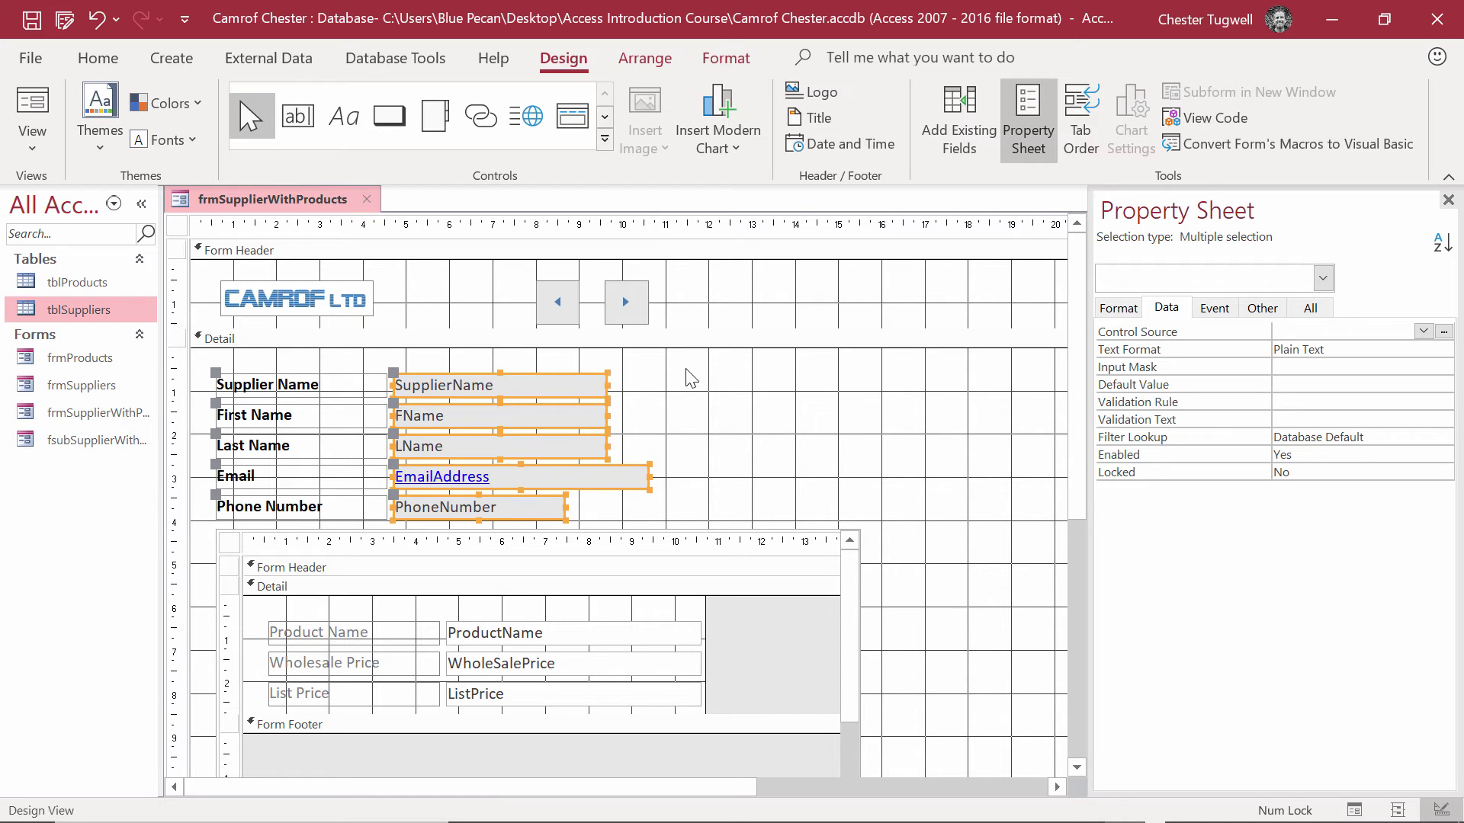
{"action": "left_click", "coordinate": [645, 58]}
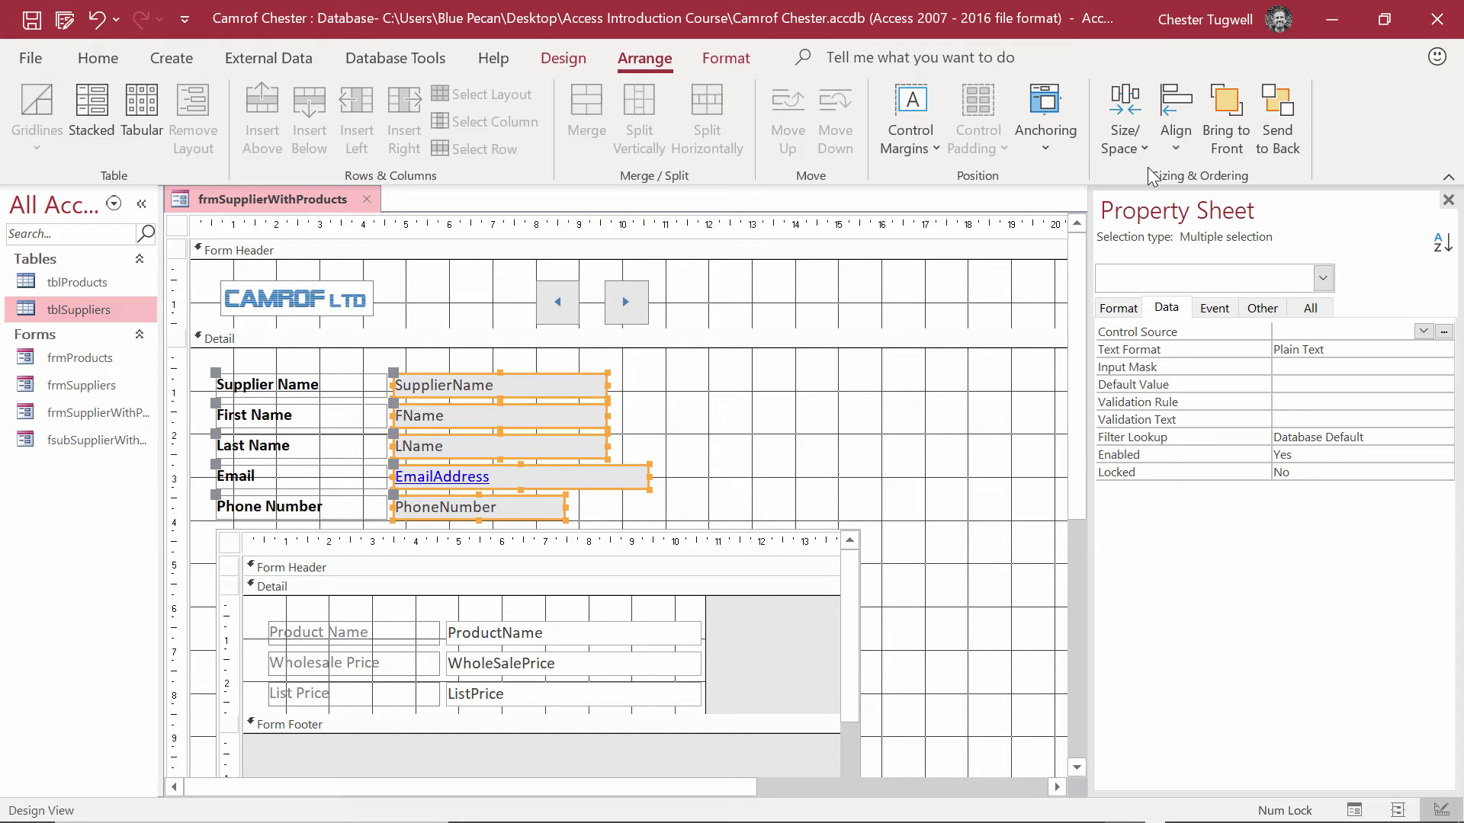
{"action": "left_click", "coordinate": [1136, 143]}
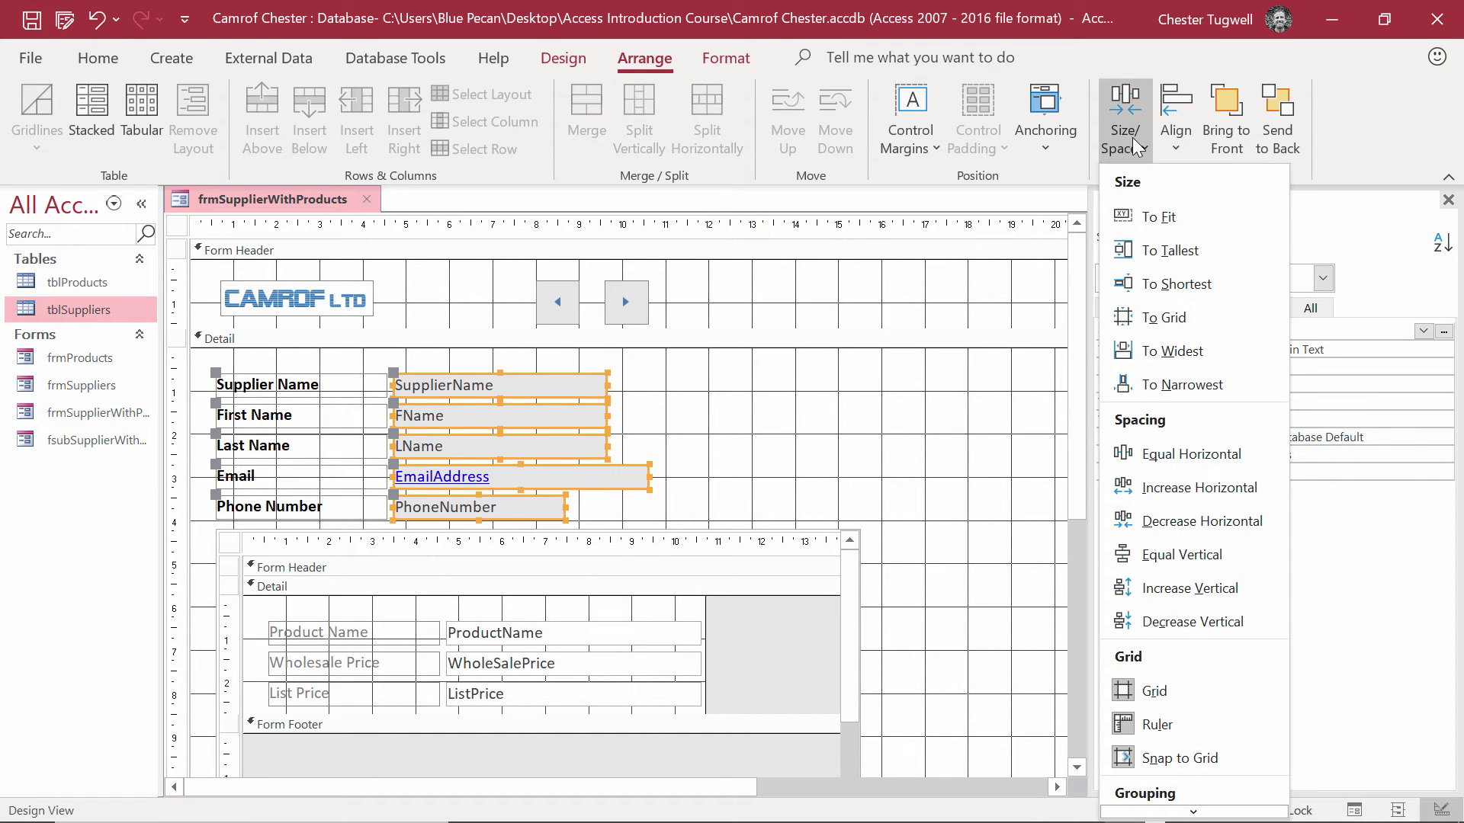
{"action": "left_click", "coordinate": [1170, 352]}
{"action": "left_click", "coordinate": [97, 58]}
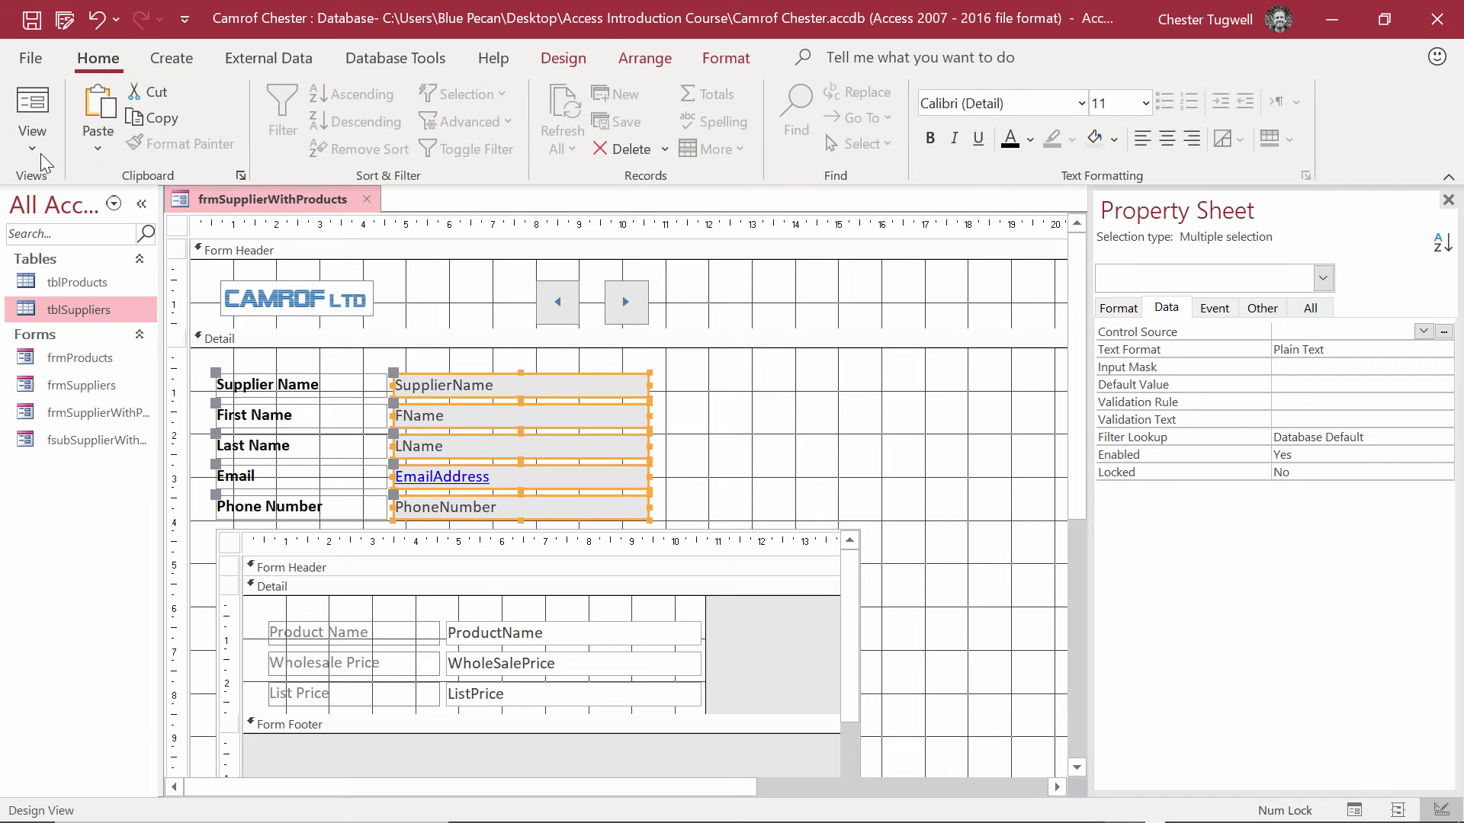
{"action": "left_click", "coordinate": [32, 141]}
- Preview the form with the widened fields, then return to Design View
{"action": "left_click", "coordinate": [65, 200]}
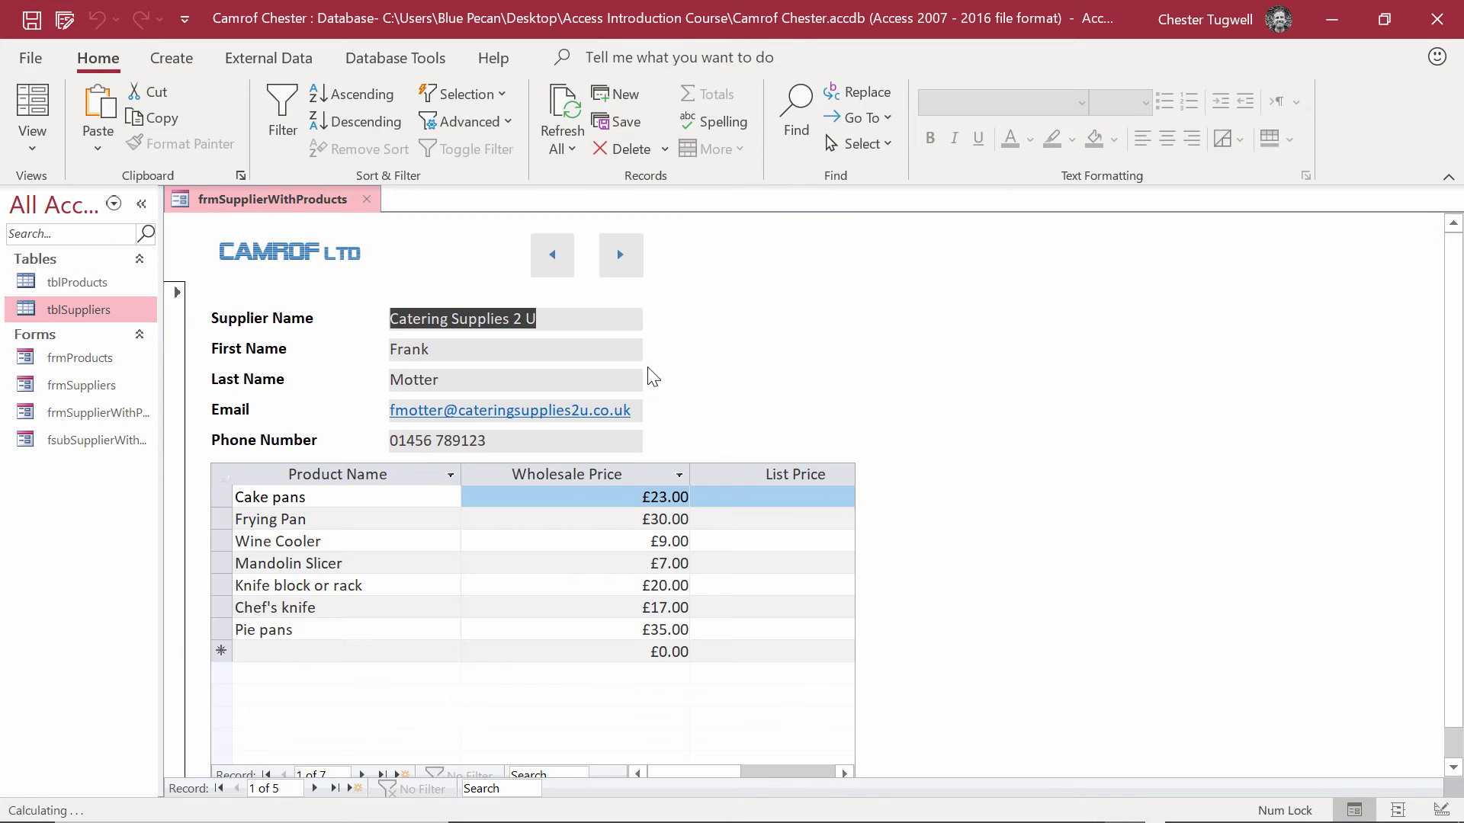
{"action": "left_click", "coordinate": [32, 141]}
{"action": "left_click", "coordinate": [121, 313]}
- Lower the products subform's top edge, shorten it to fit its rows, and view in Form View
{"action": "scroll", "coordinate": [620, 367], "scroll_direction": "down", "scroll_amount": 2}
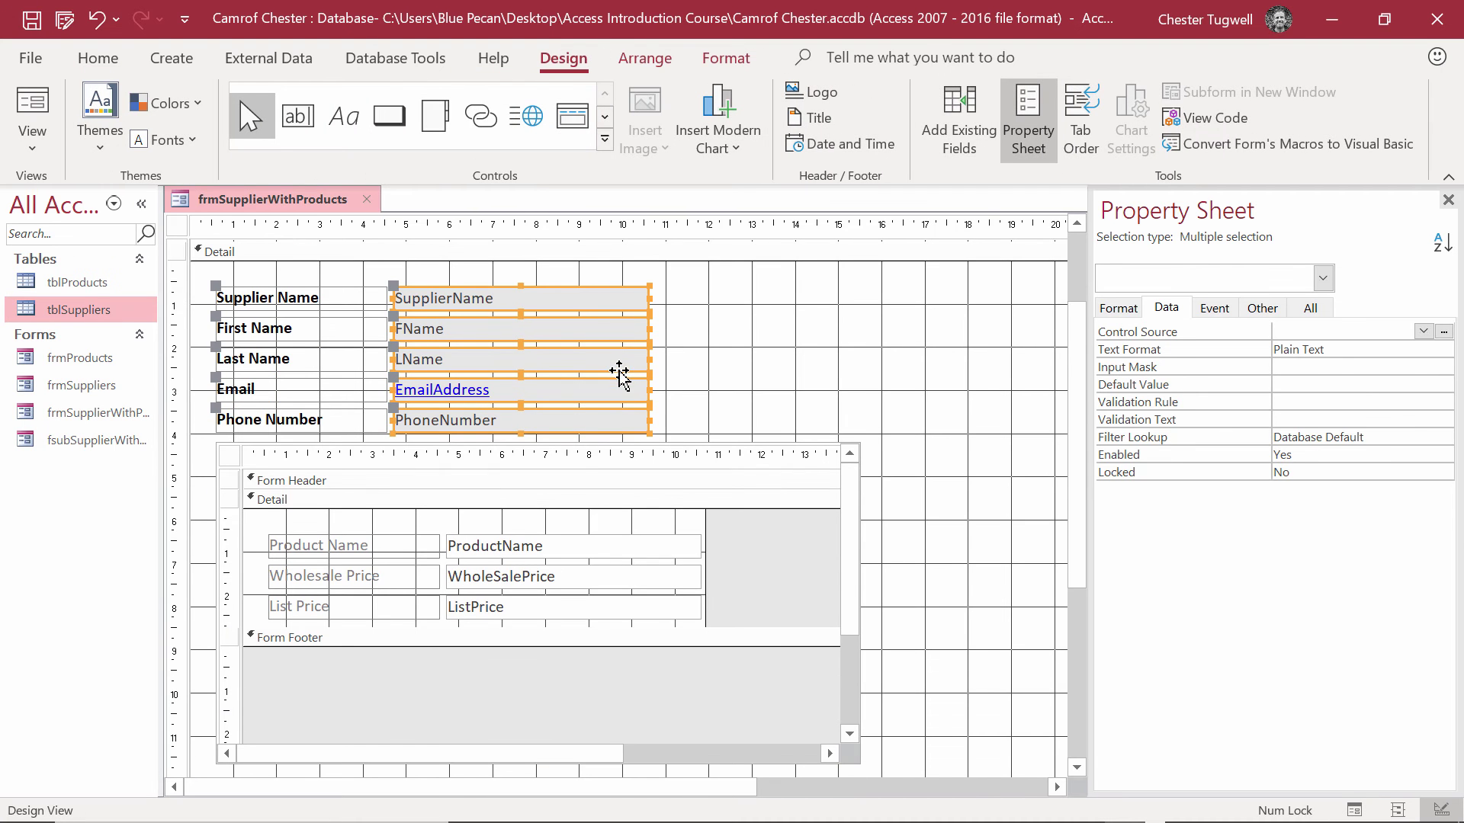
{"action": "left_click", "coordinate": [584, 456]}
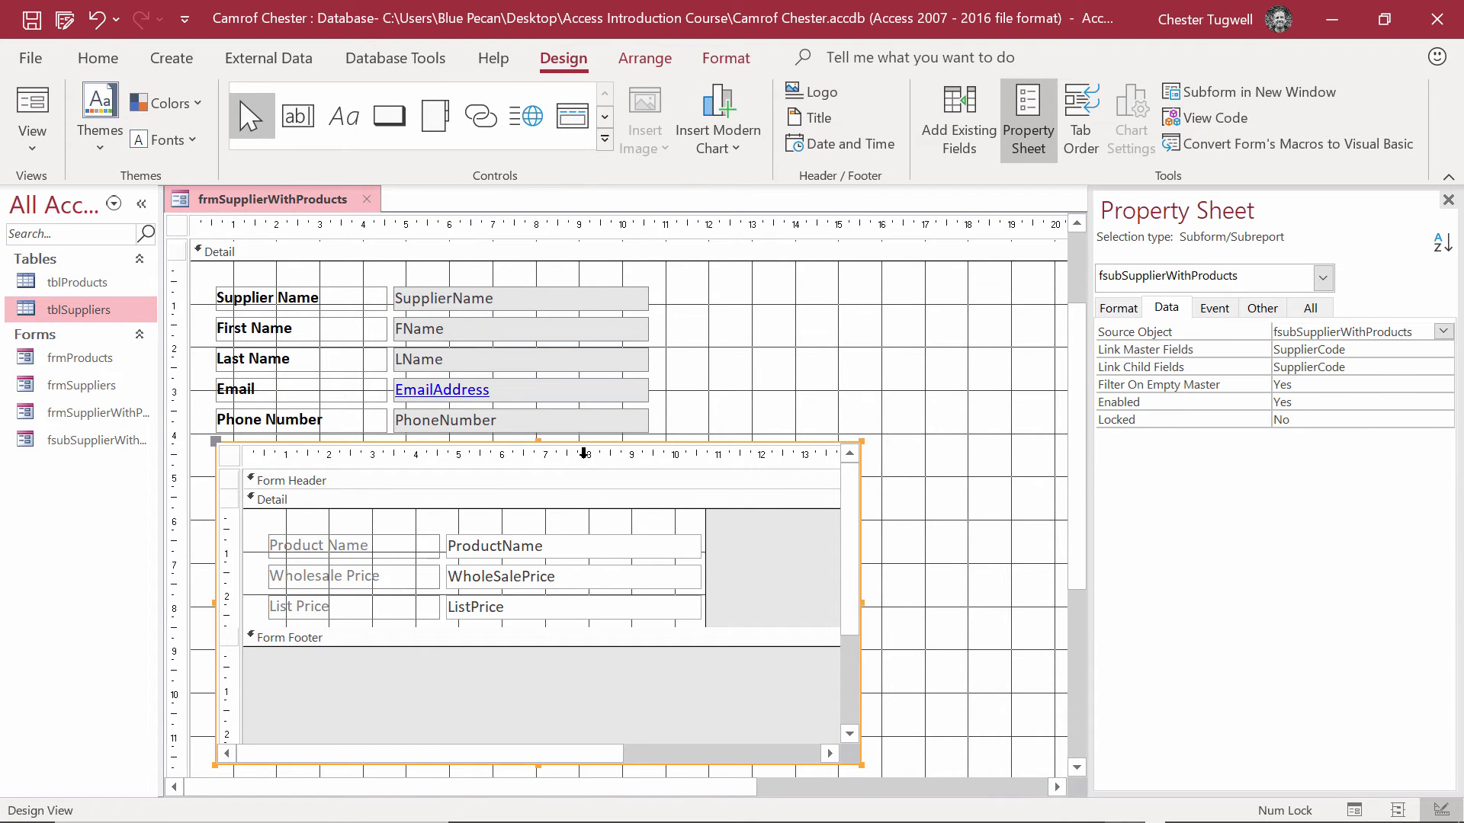
{"action": "left_click_drag", "start_coordinate": [584, 453], "coordinate": [584, 453]}
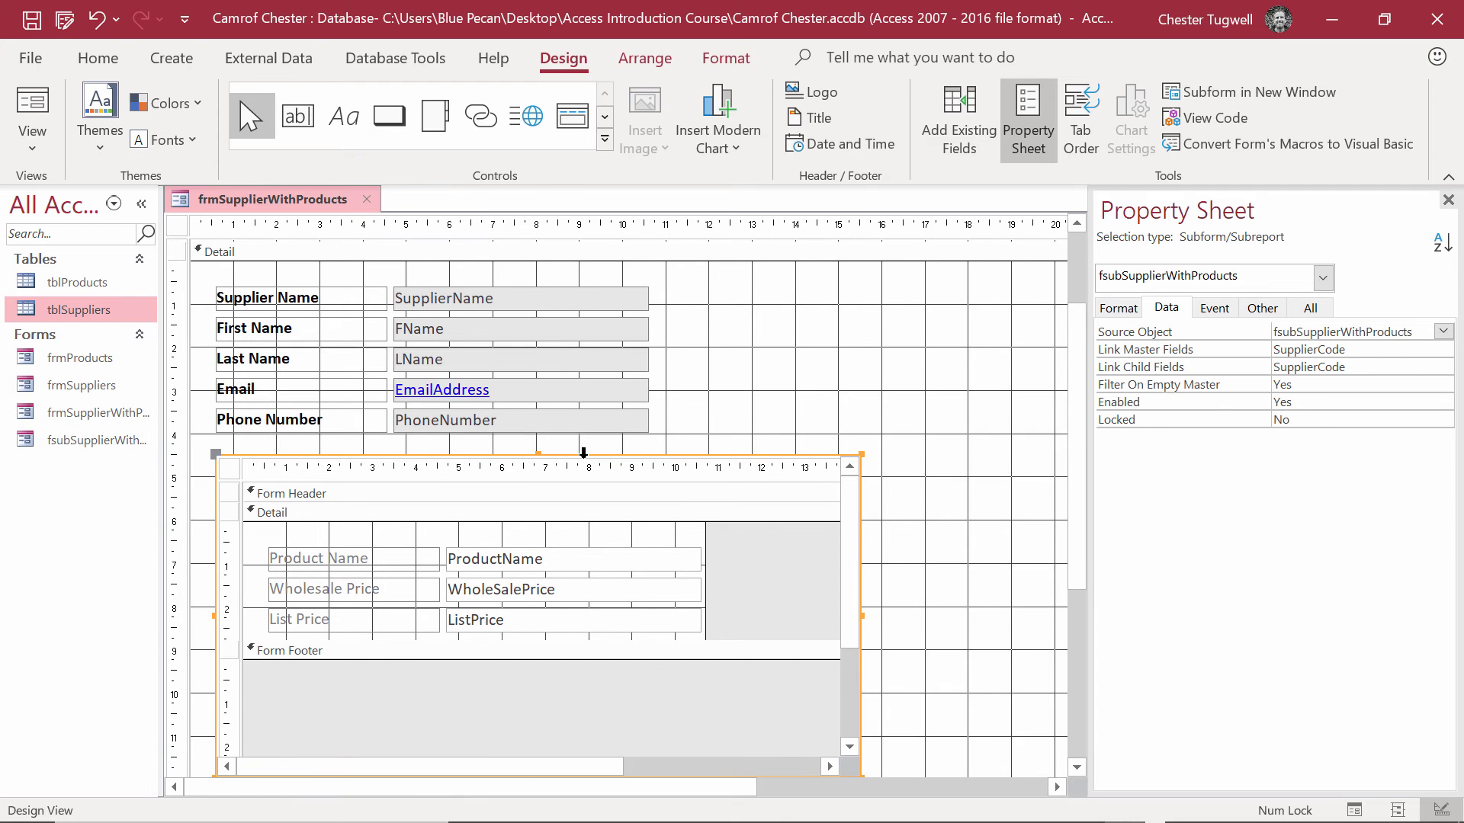
{"action": "scroll", "coordinate": [581, 689], "scroll_direction": "down", "scroll_amount": 1}
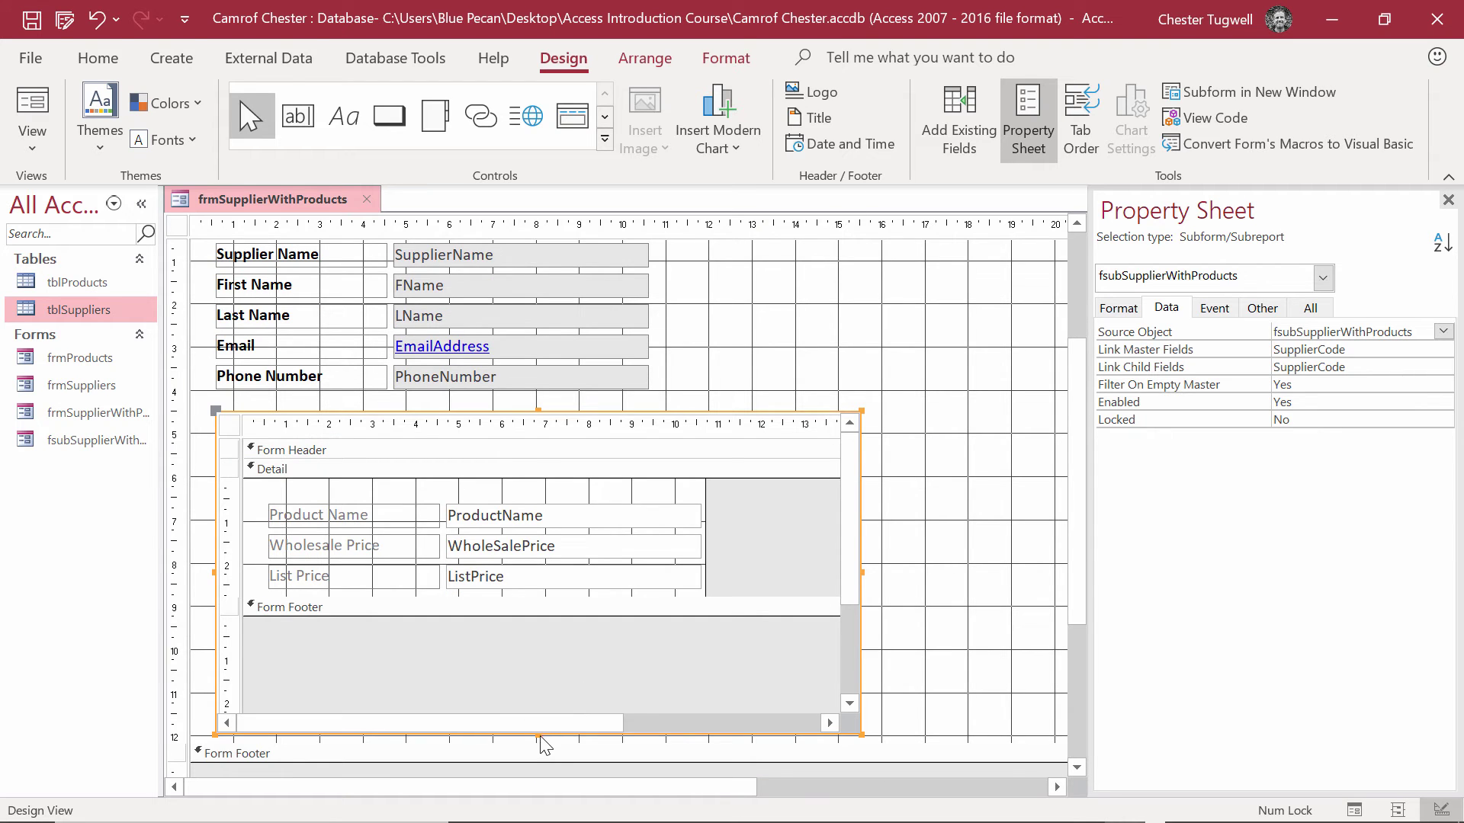
{"action": "left_click_drag", "start_coordinate": [537, 733], "coordinate": [537, 655]}
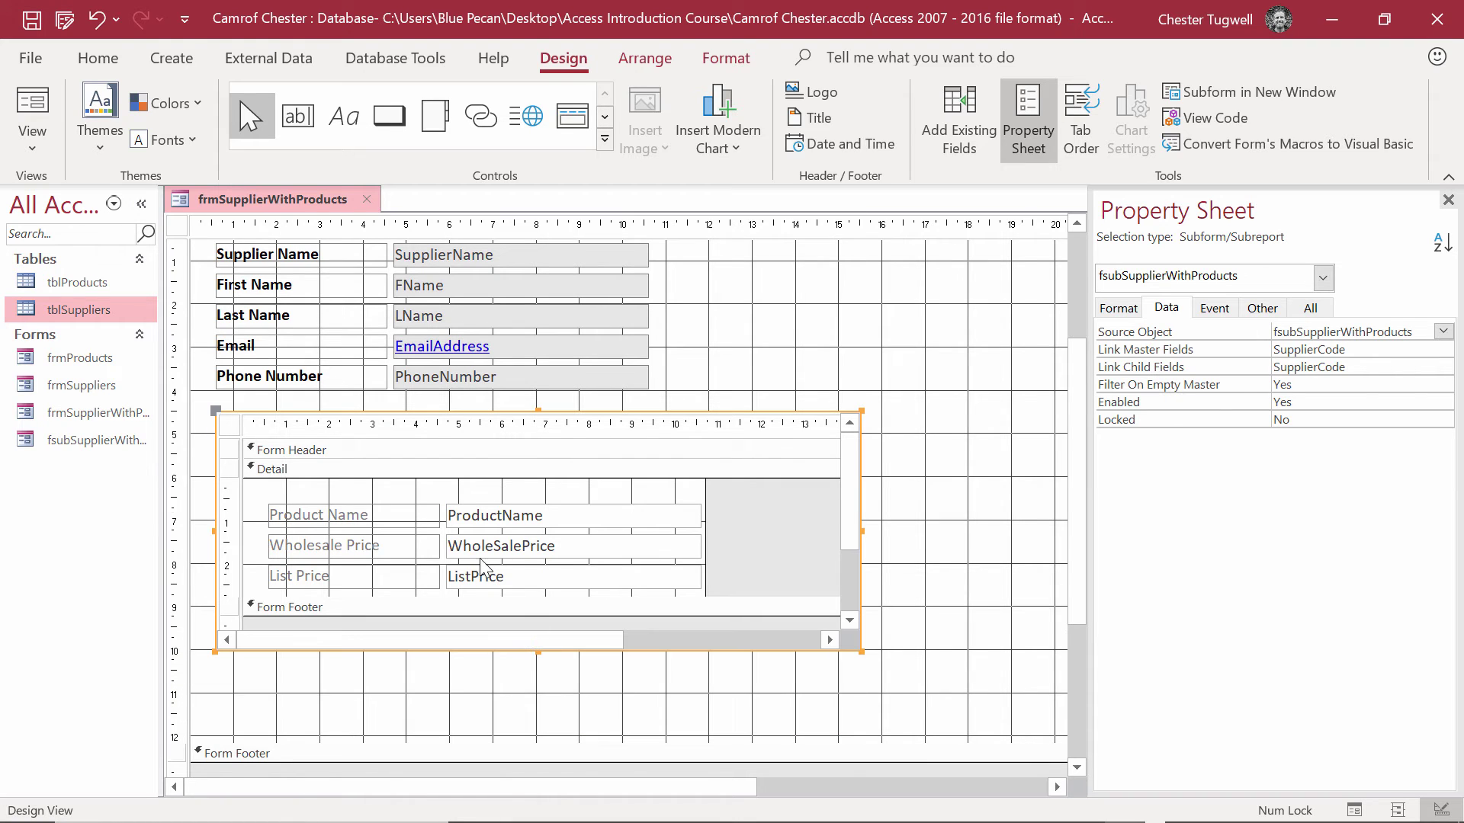
{"action": "left_click", "coordinate": [29, 141]}
{"action": "left_click", "coordinate": [95, 196]}
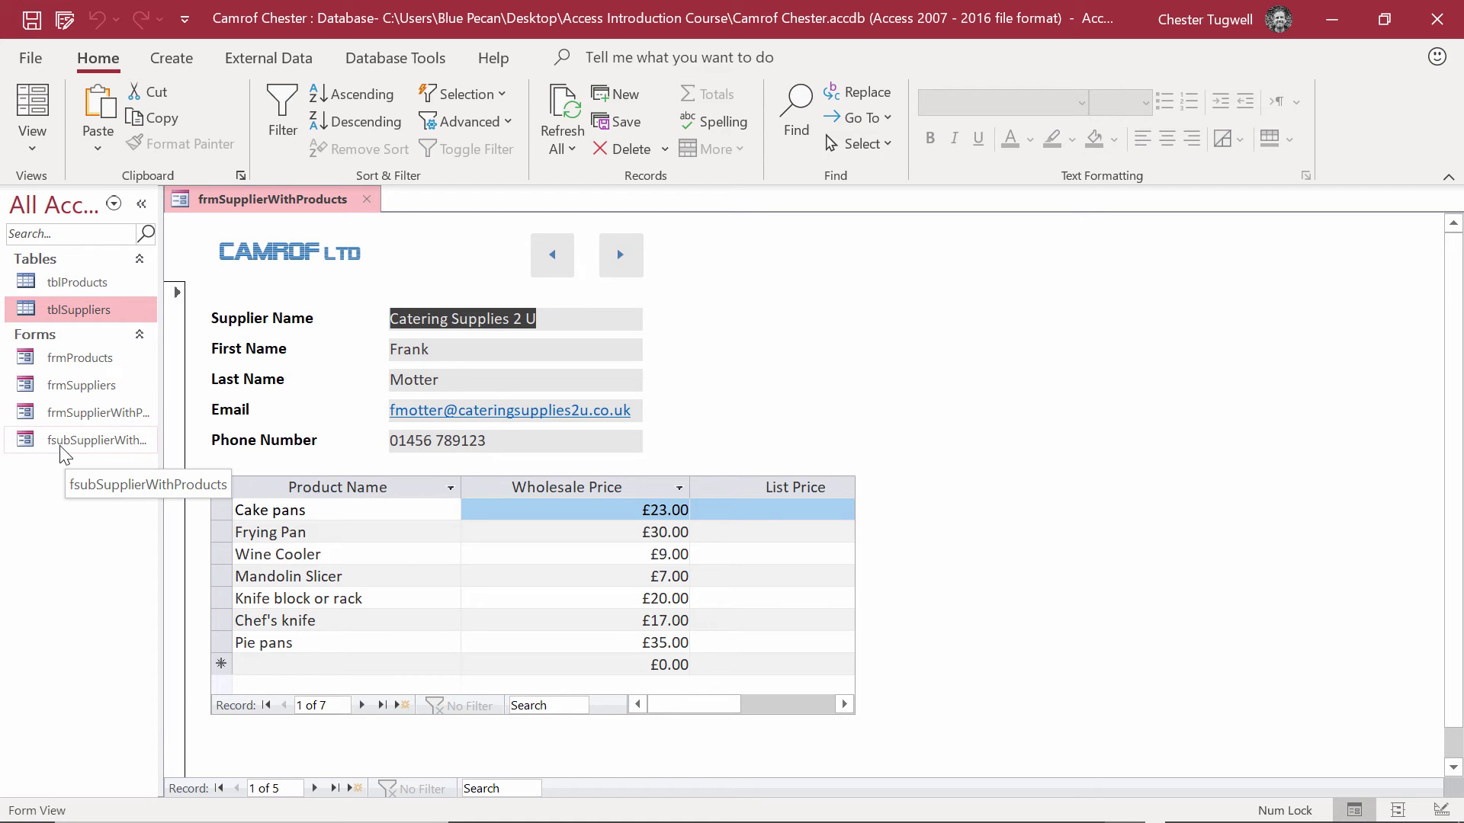
- Open fsubSupplierWithProducts in Design View, saving frmSupplierWithProducts when prompted
{"action": "double_click", "coordinate": [61, 450]}
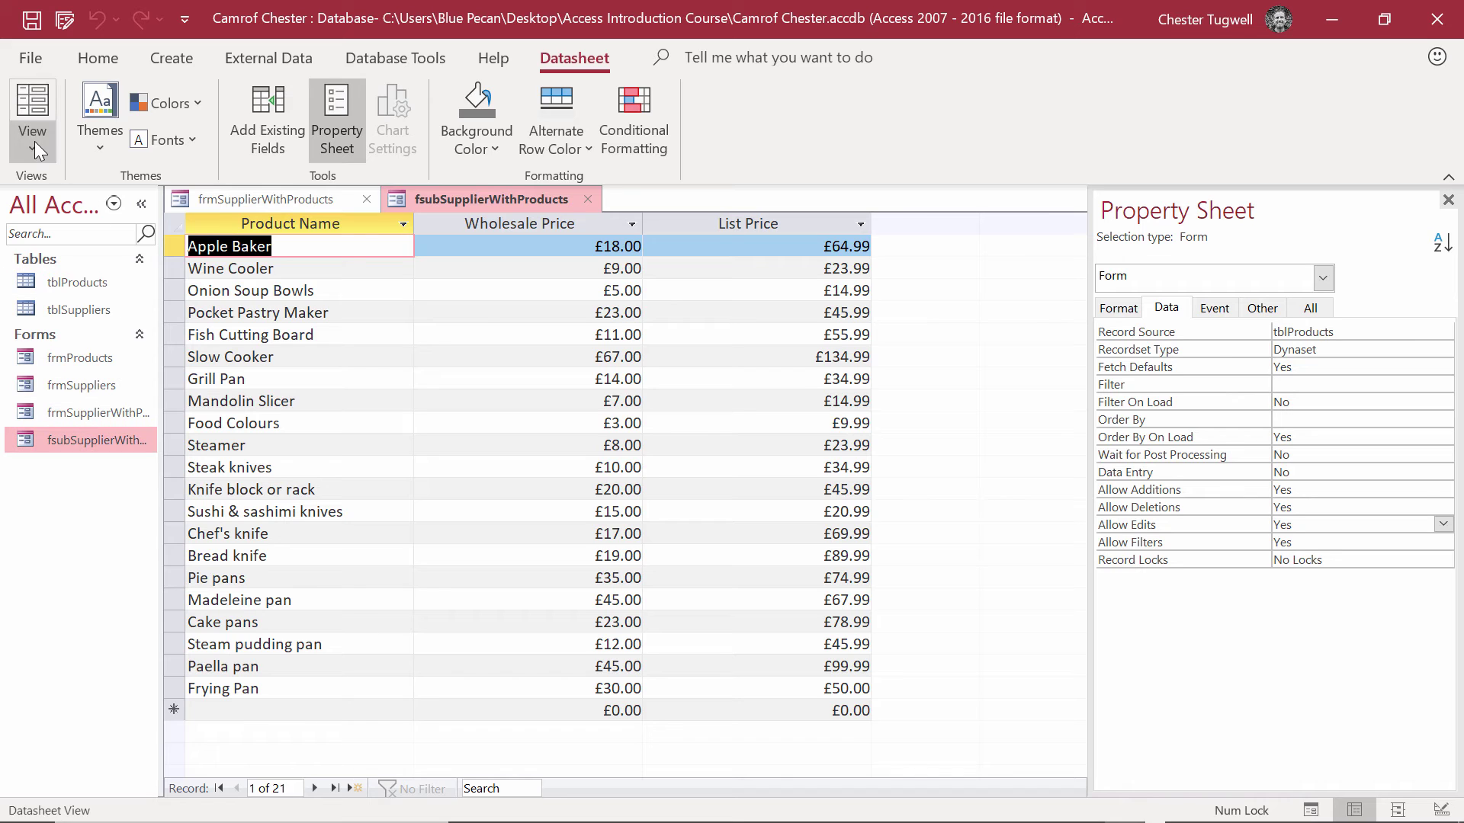
{"action": "left_click", "coordinate": [33, 142]}
{"action": "left_click", "coordinate": [91, 361]}
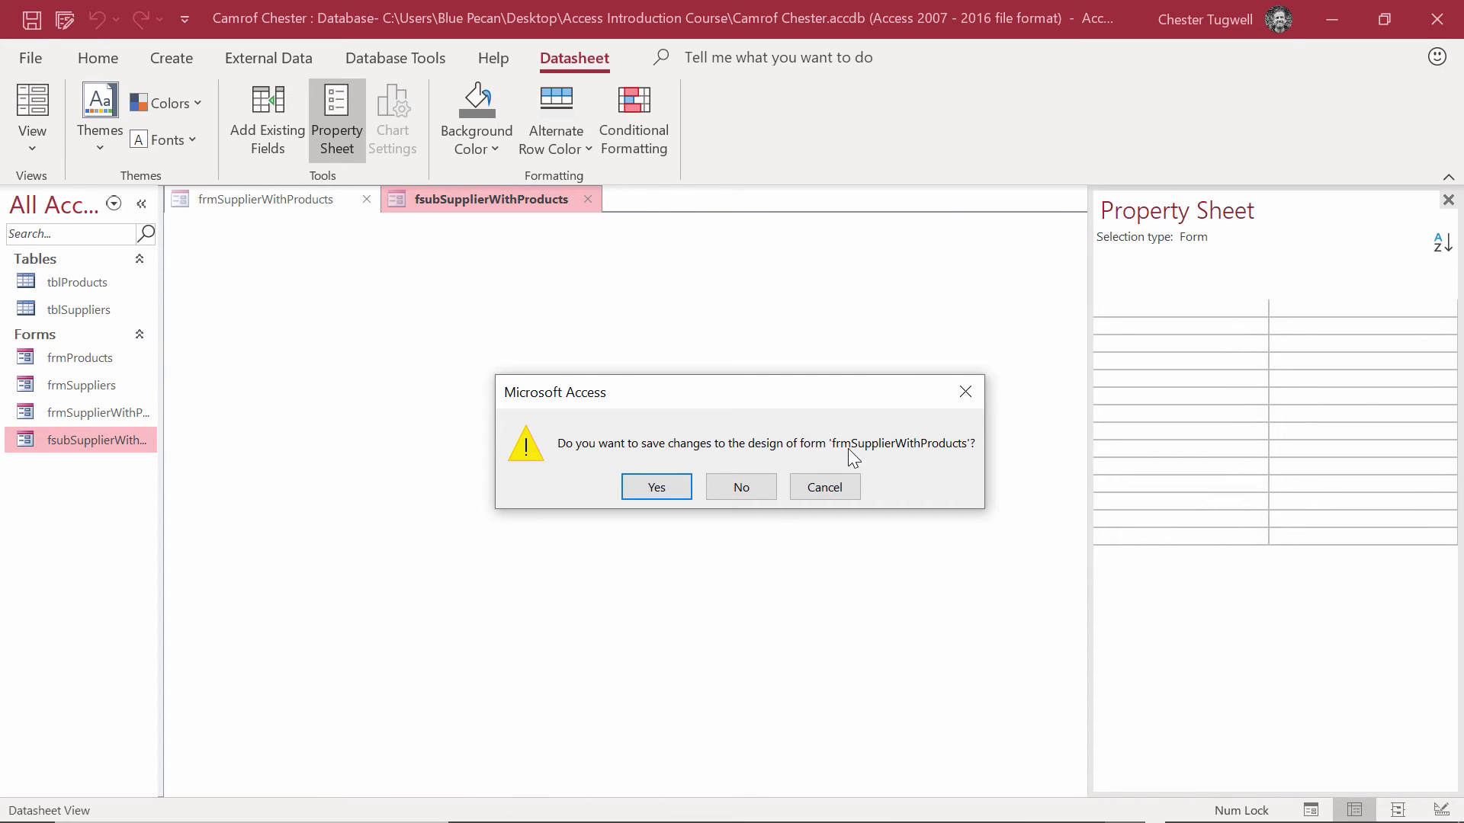
{"action": "left_click", "coordinate": [666, 482]}
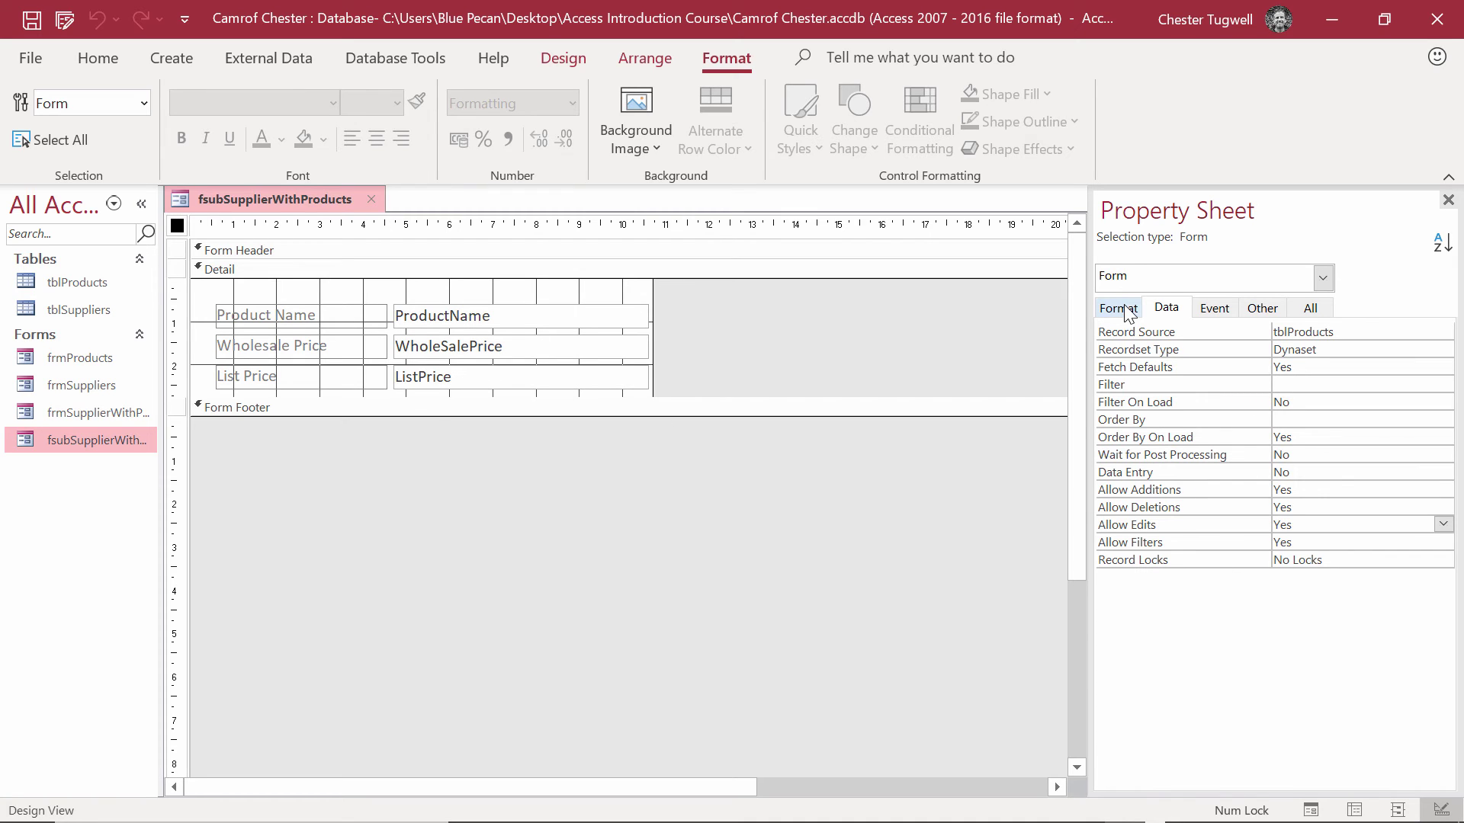
- Set the subform's Navigation Buttons property to No on the Format tab
{"action": "left_click", "coordinate": [573, 58]}
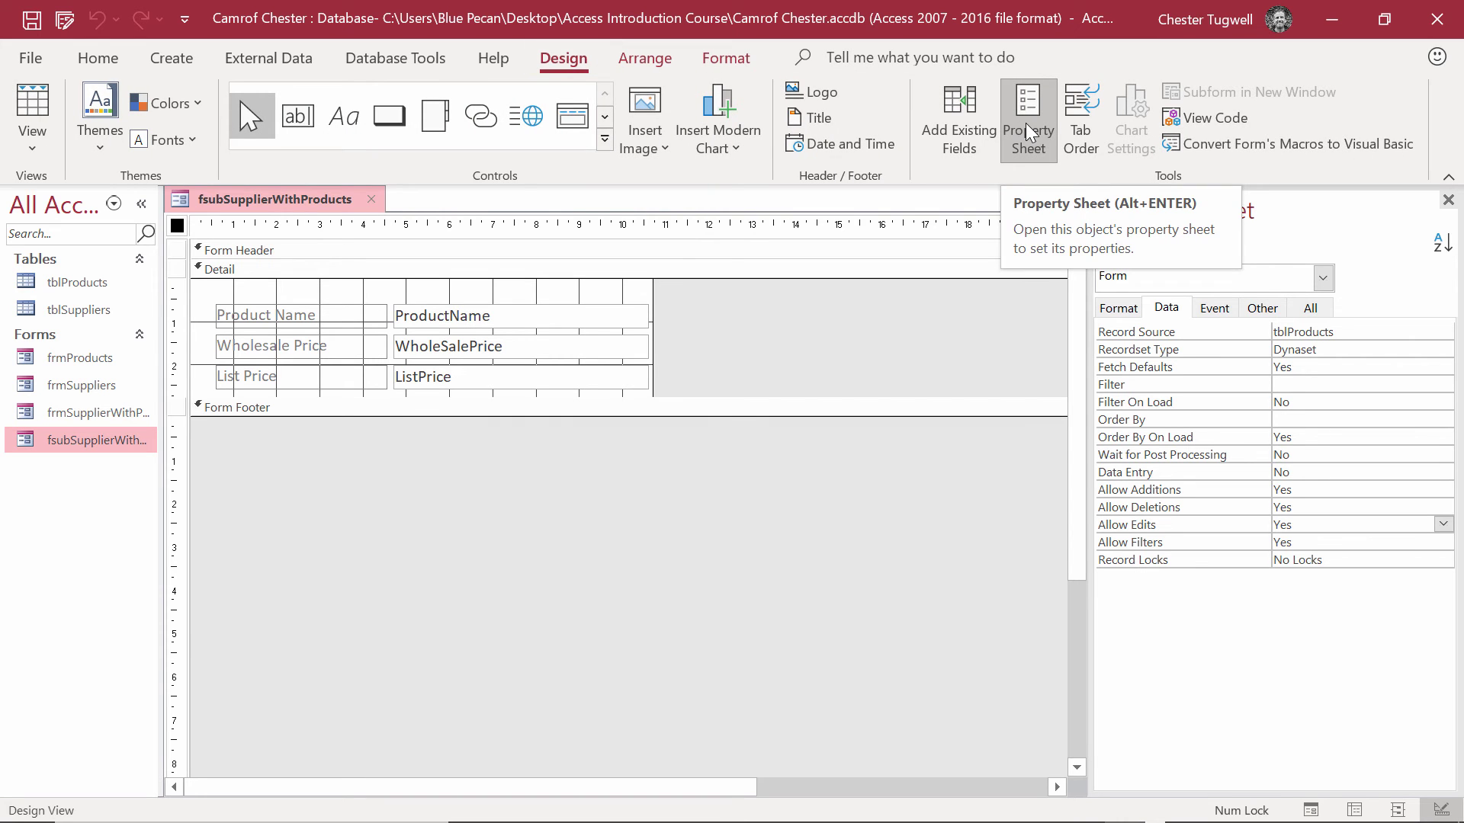
{"action": "left_click", "coordinate": [1128, 312]}
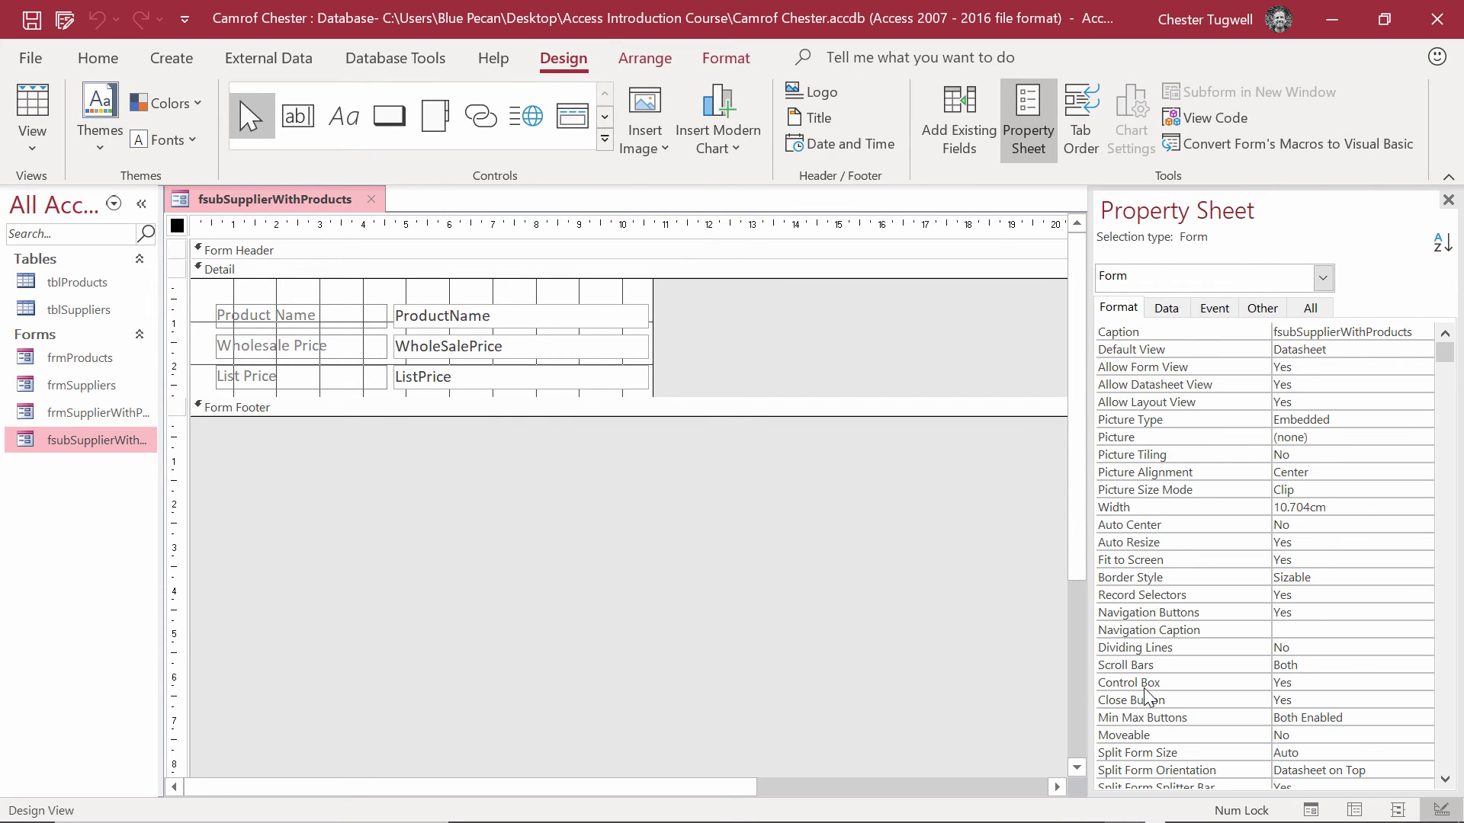
{"action": "left_click", "coordinate": [1330, 614]}
{"action": "left_click", "coordinate": [1422, 612]}
{"action": "left_click", "coordinate": [1342, 648]}
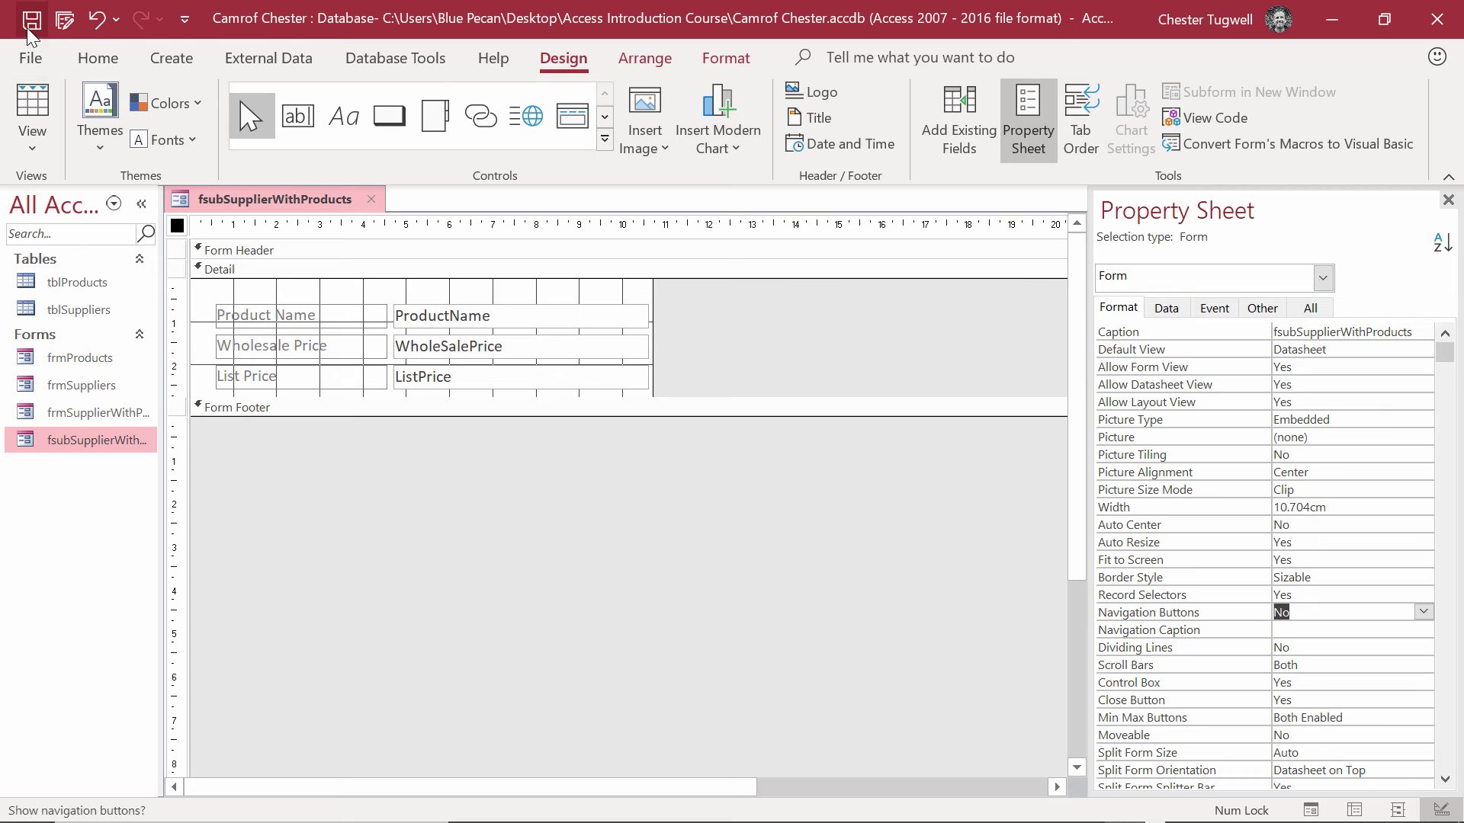
- Close the subform and open frmSupplierWithProducts in Design View
{"action": "left_click", "coordinate": [371, 199]}
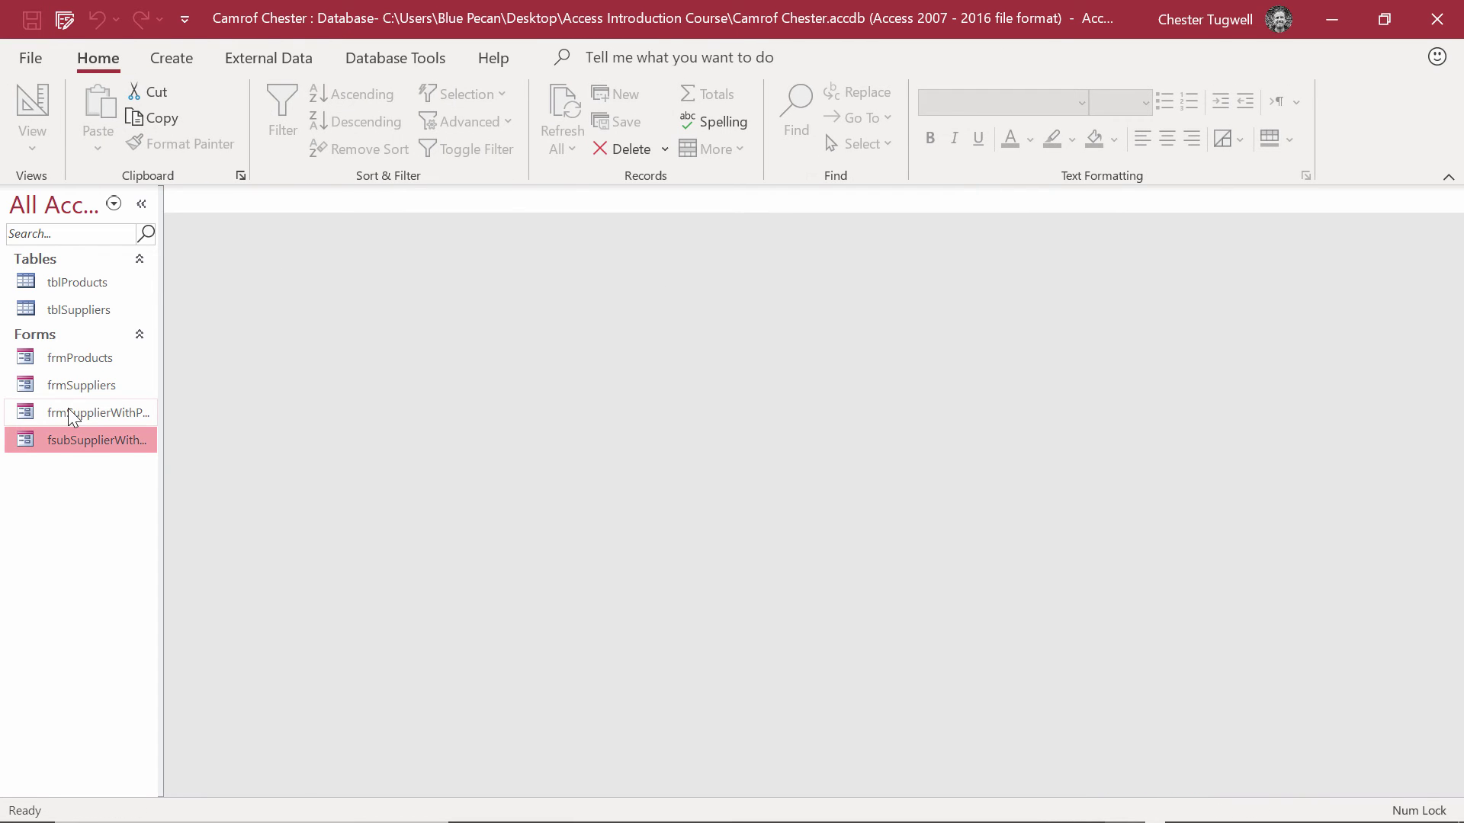
{"action": "double_click", "coordinate": [68, 410]}
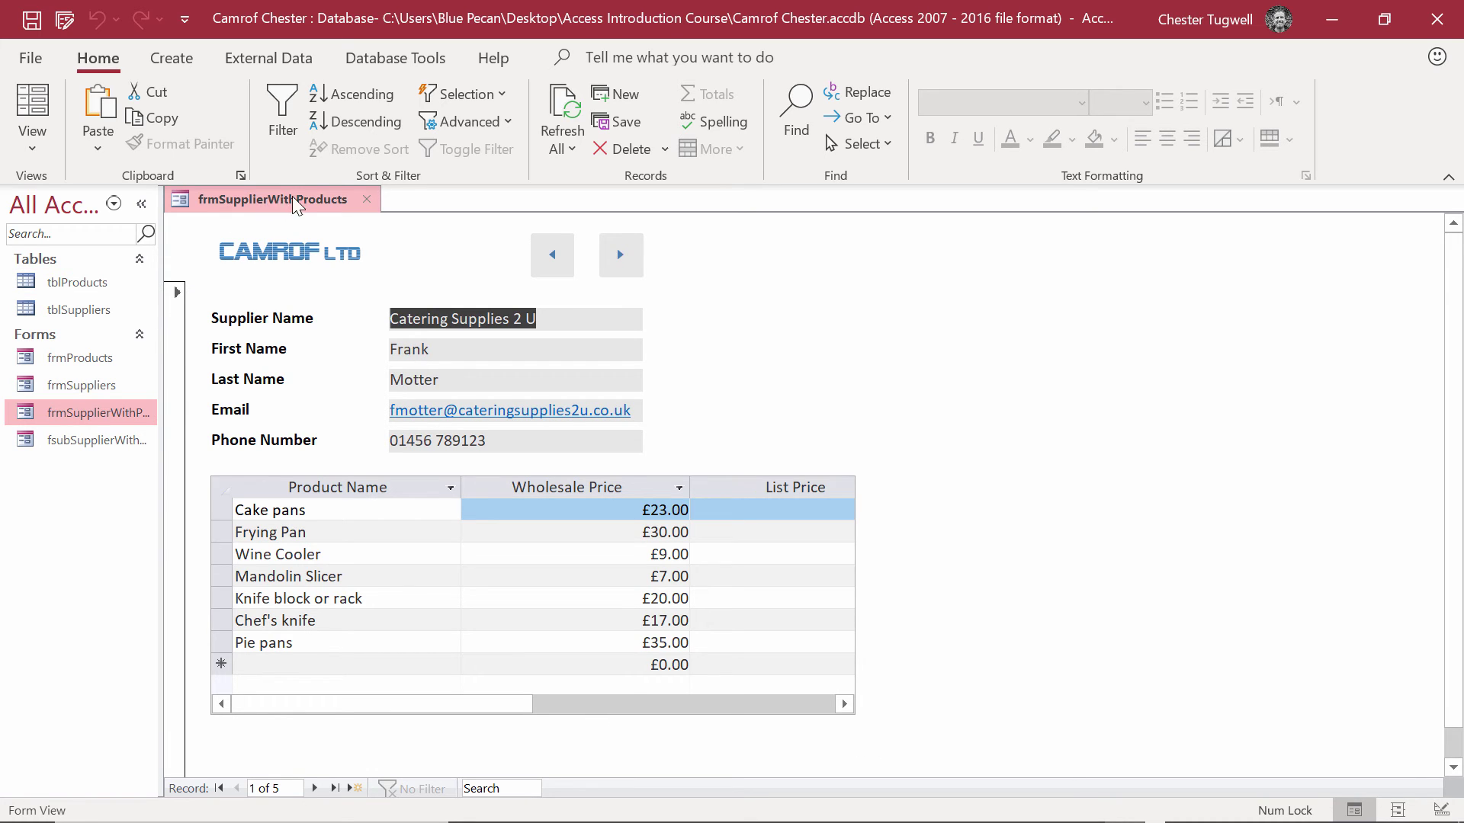
{"action": "left_click", "coordinate": [50, 156]}
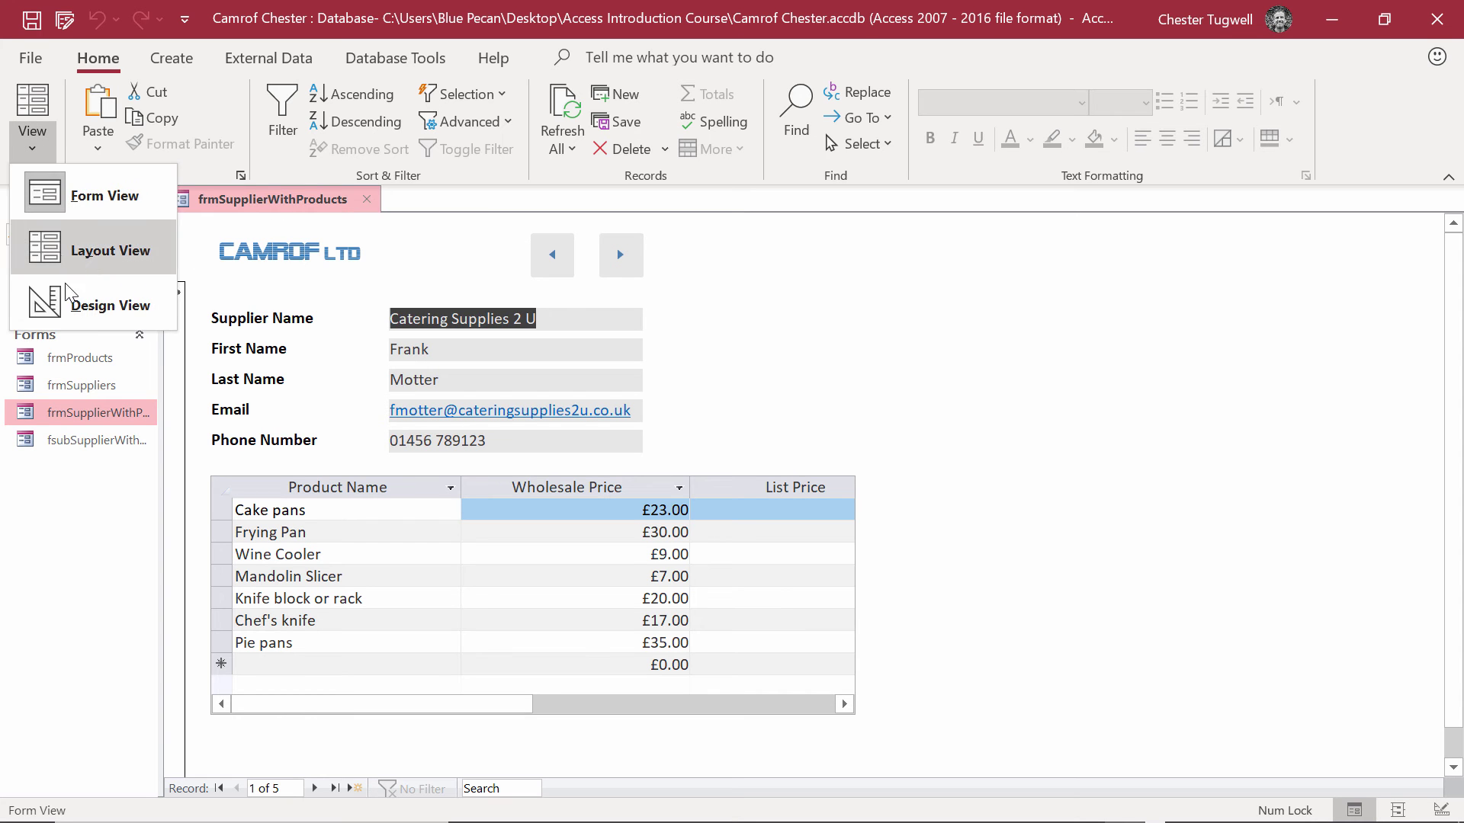
{"action": "left_click", "coordinate": [69, 303]}
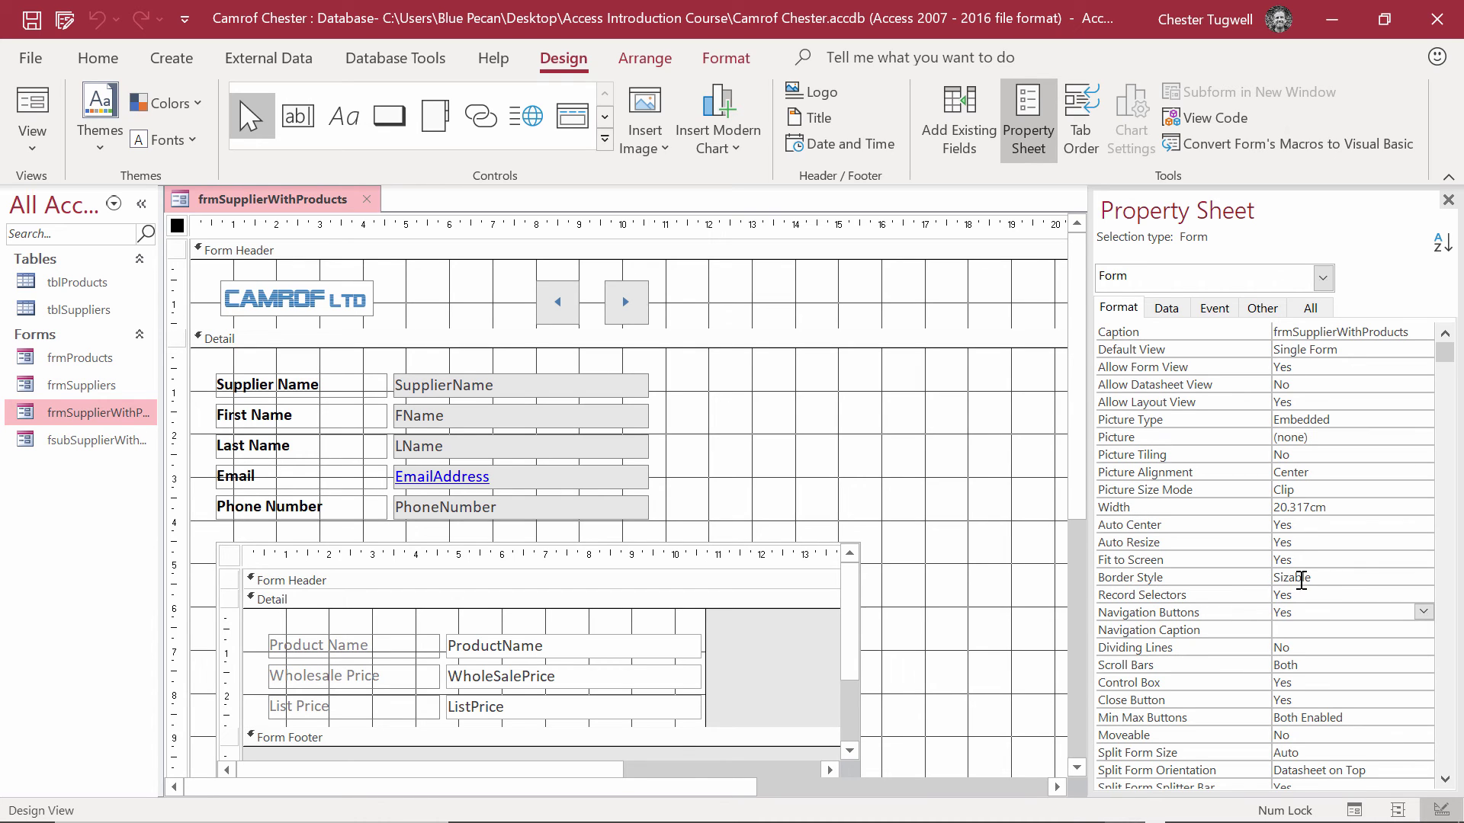
- Set Record Selectors to No on the supplier form and return to Form View
{"action": "left_click", "coordinate": [1335, 596]}
{"action": "left_click", "coordinate": [1423, 595]}
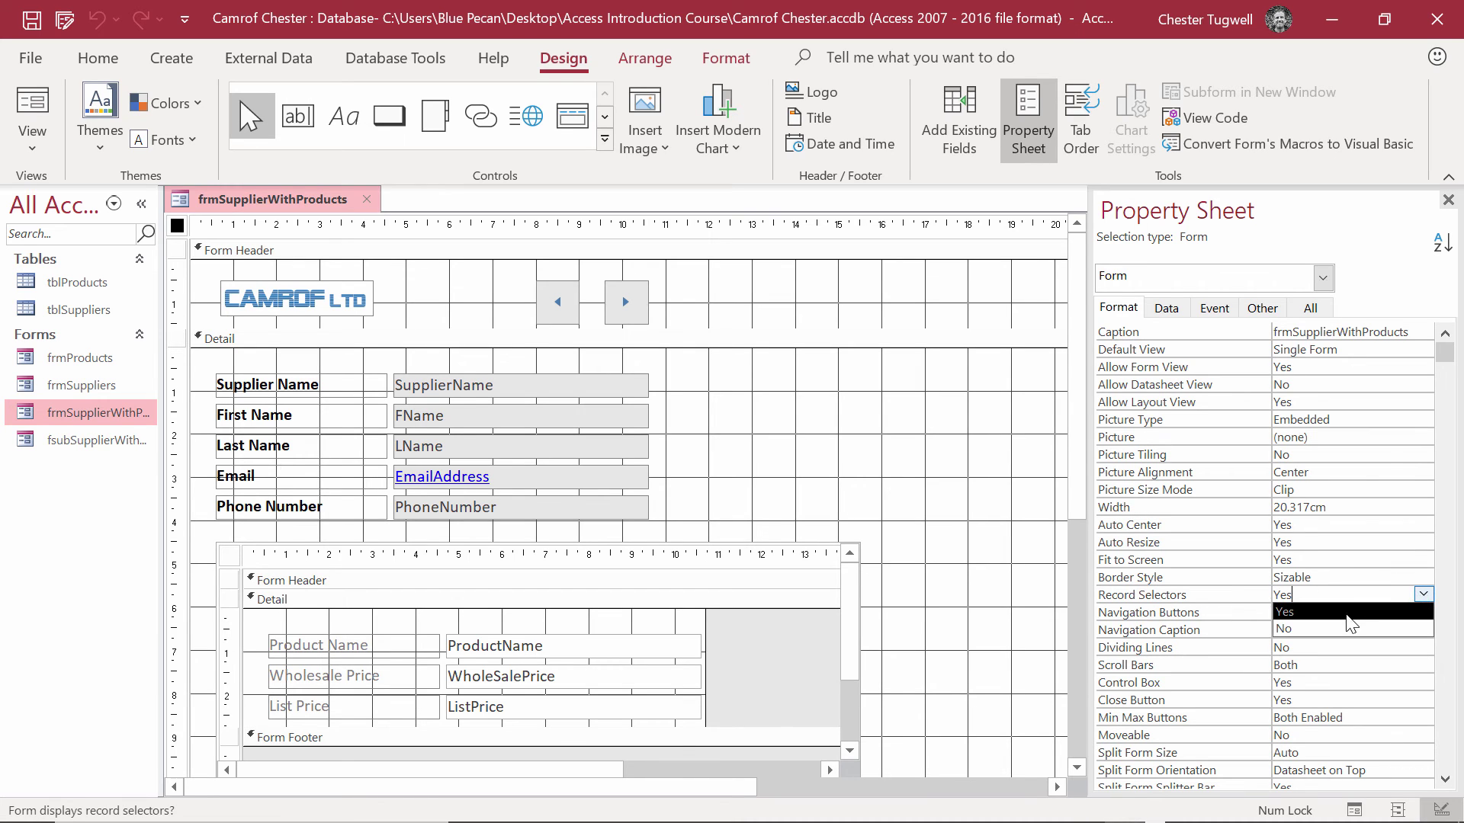
{"action": "left_click", "coordinate": [1350, 630]}
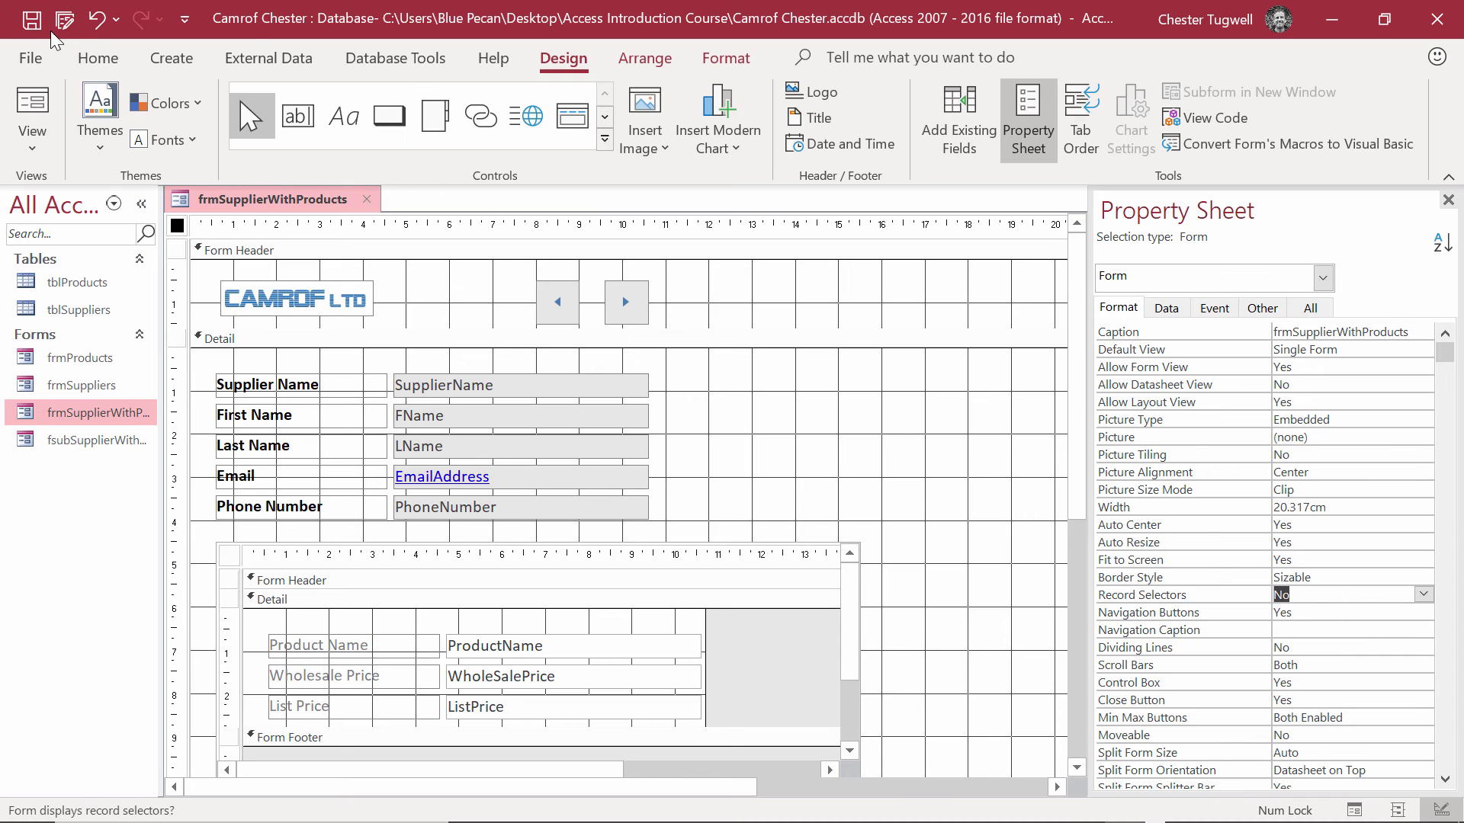
{"action": "left_click", "coordinate": [32, 111]}
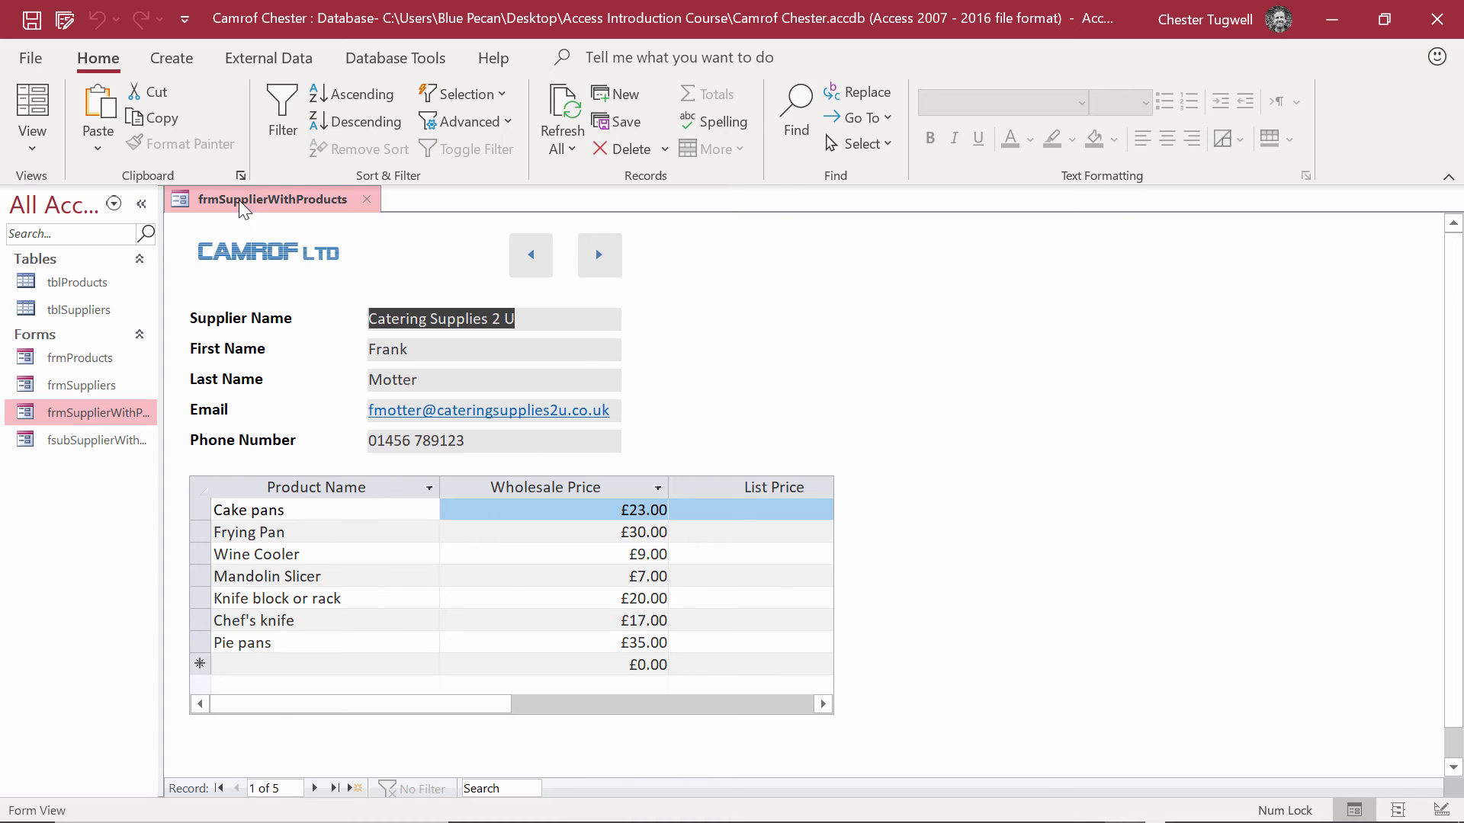
- In Design View, set Allow Additions, Allow Deletions and Allow Edits to No on the Data tab
{"action": "left_click", "coordinate": [50, 153]}
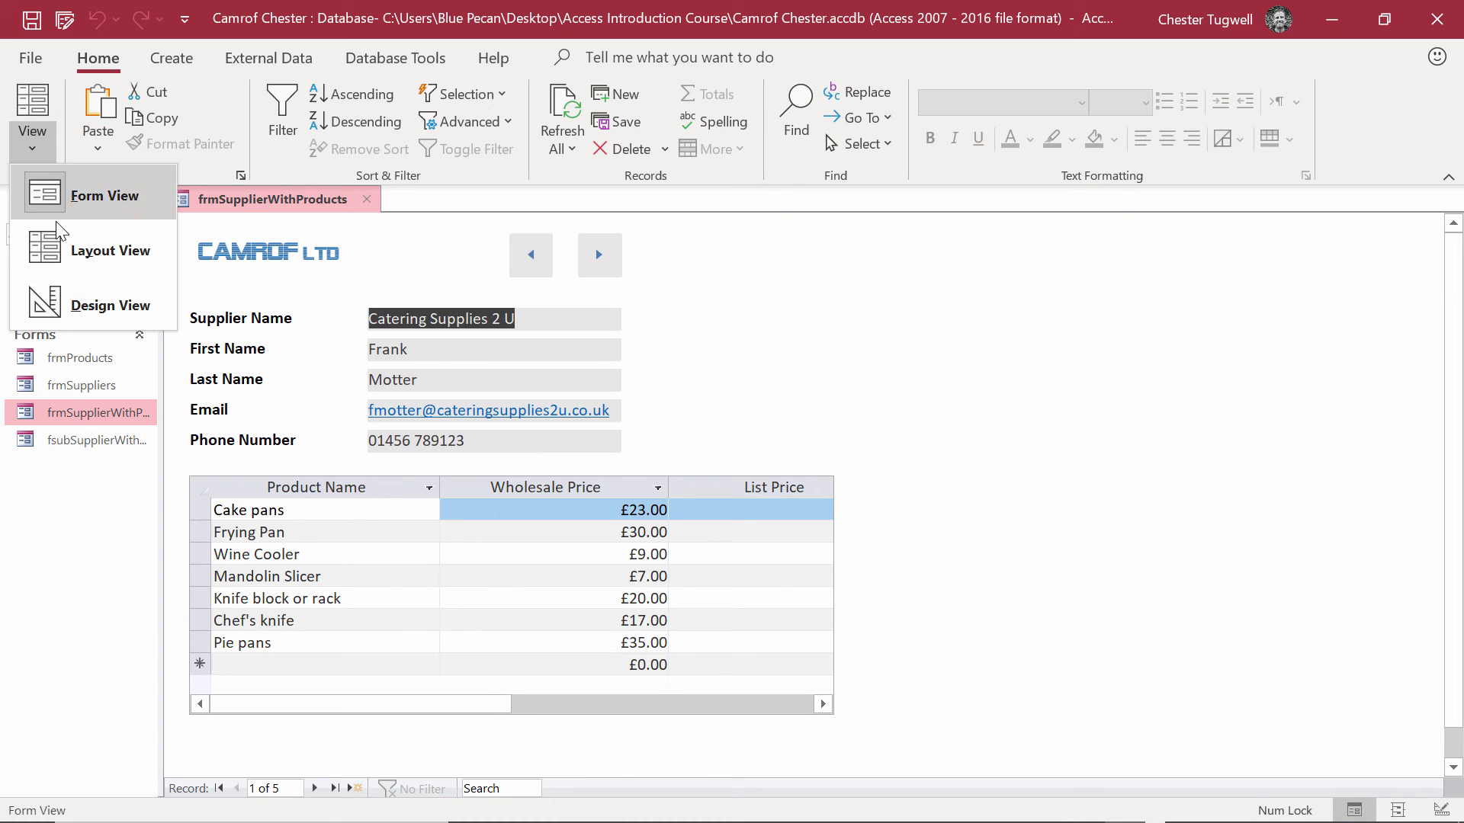
{"action": "left_click", "coordinate": [80, 301]}
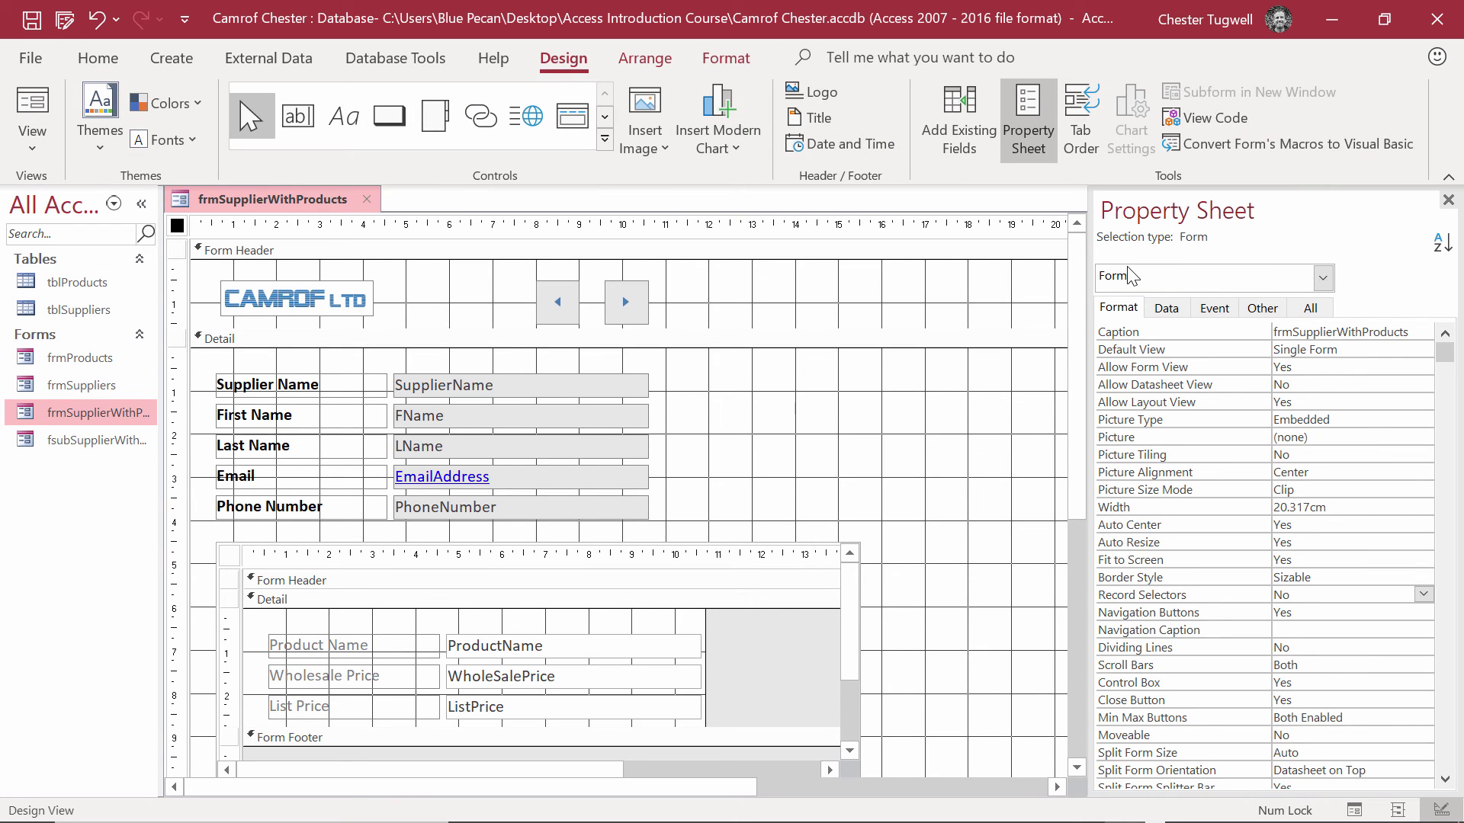
{"action": "left_click", "coordinate": [1172, 312]}
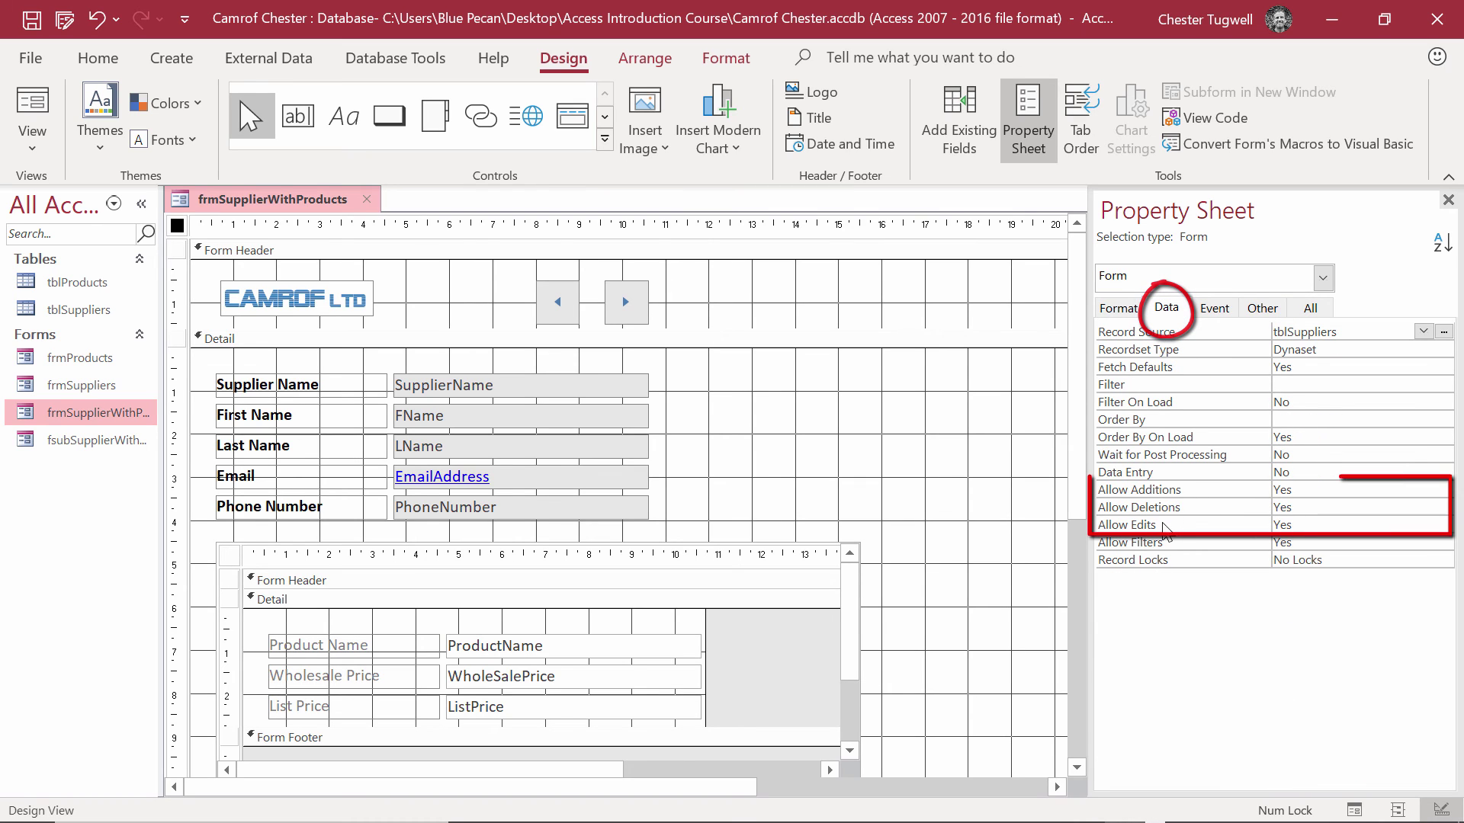
{"action": "left_click", "coordinate": [1139, 490]}
{"action": "left_click", "coordinate": [1441, 490]}
{"action": "left_click", "coordinate": [1391, 525]}
{"action": "left_click", "coordinate": [1436, 507]}
{"action": "left_click", "coordinate": [1441, 507]}
{"action": "left_click", "coordinate": [1395, 540]}
{"action": "left_click", "coordinate": [1433, 525]}
{"action": "left_click", "coordinate": [1442, 525]}
{"action": "left_click", "coordinate": [1414, 558]}
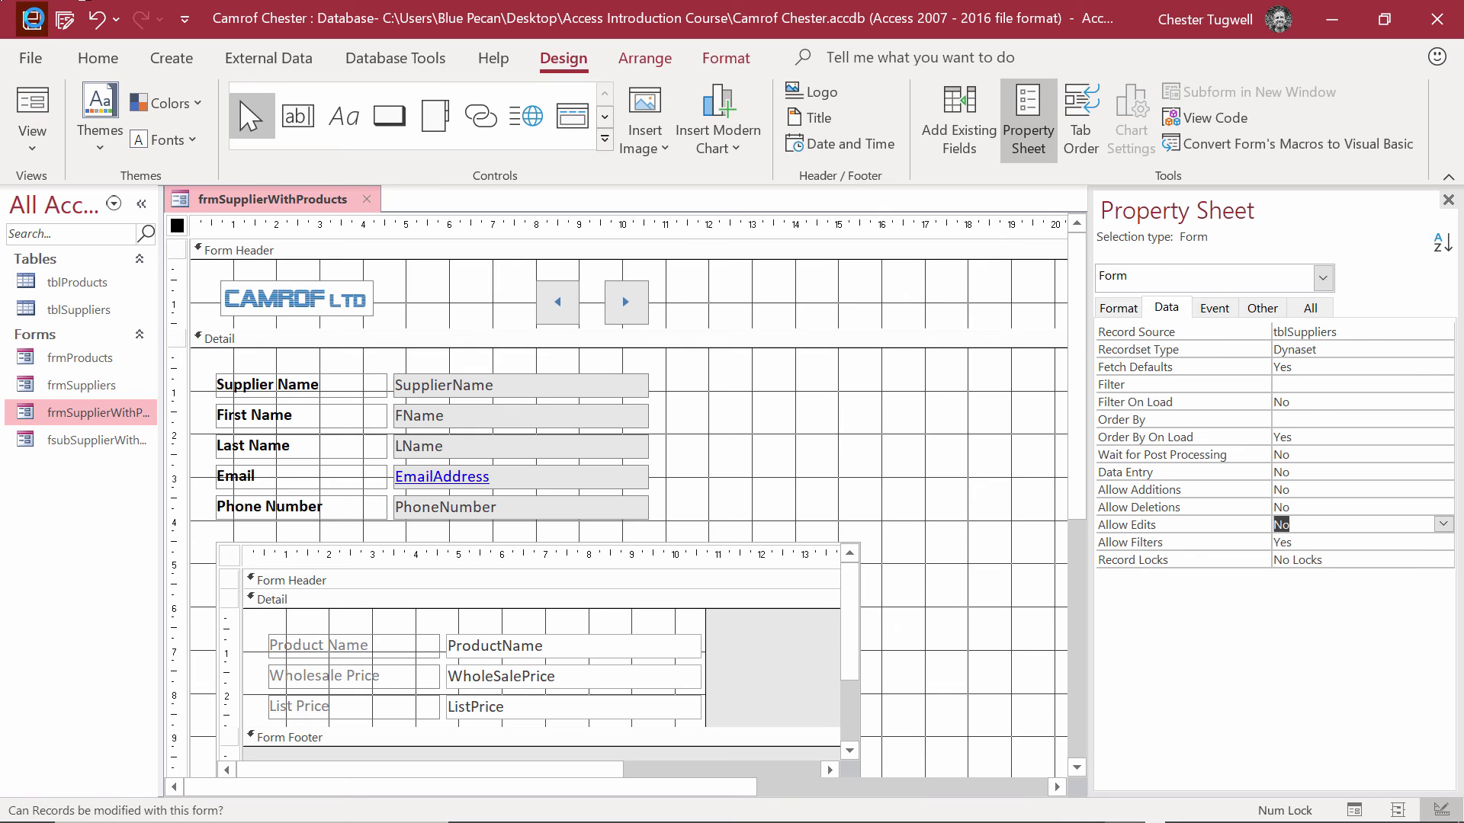
- In Form View, step through the supplier records and test editing on Direct Baking Supplies
{"action": "left_click", "coordinate": [32, 147]}
{"action": "left_click", "coordinate": [92, 193]}
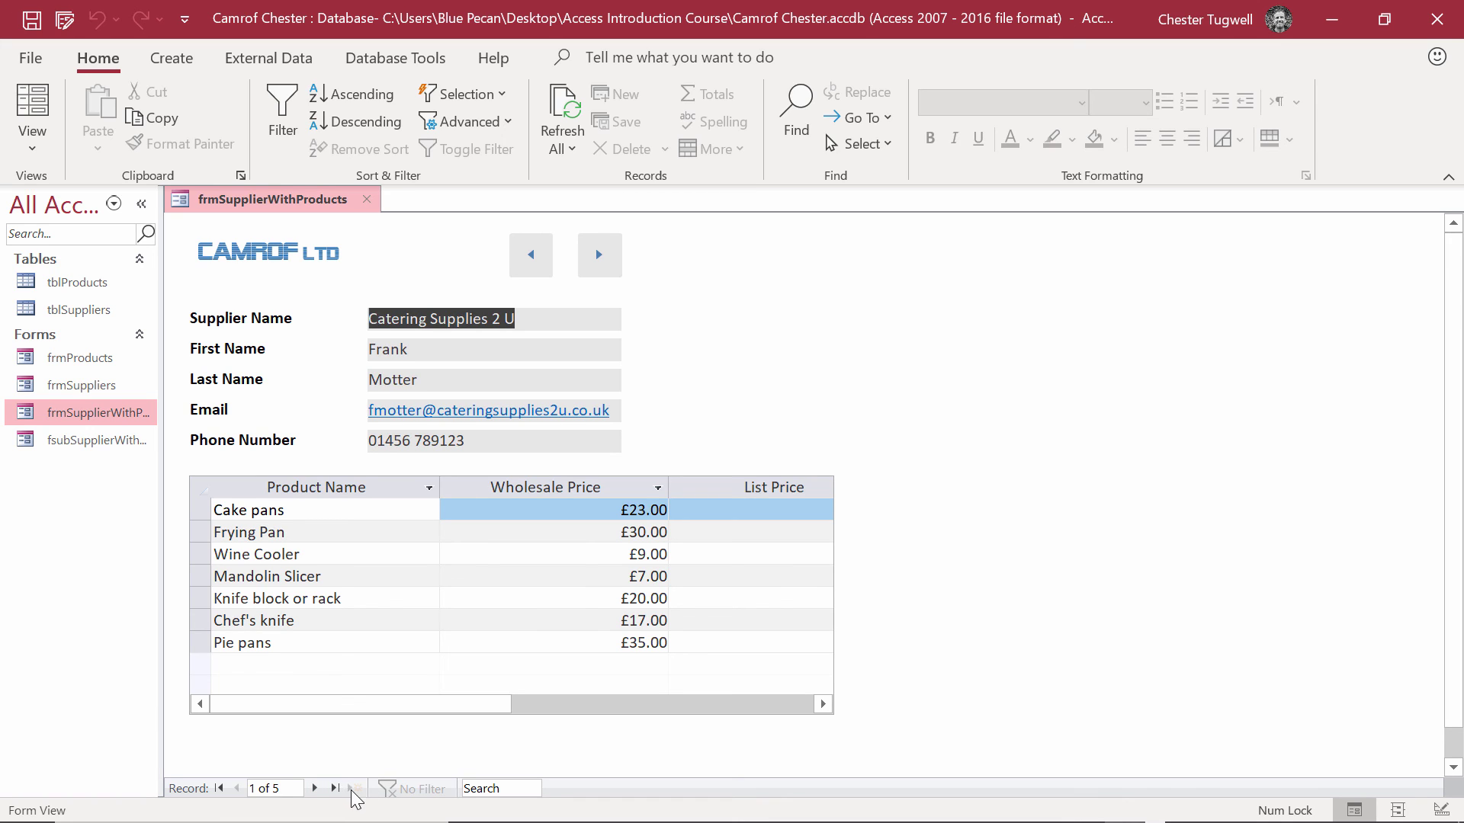
{"action": "left_click", "coordinate": [316, 790]}
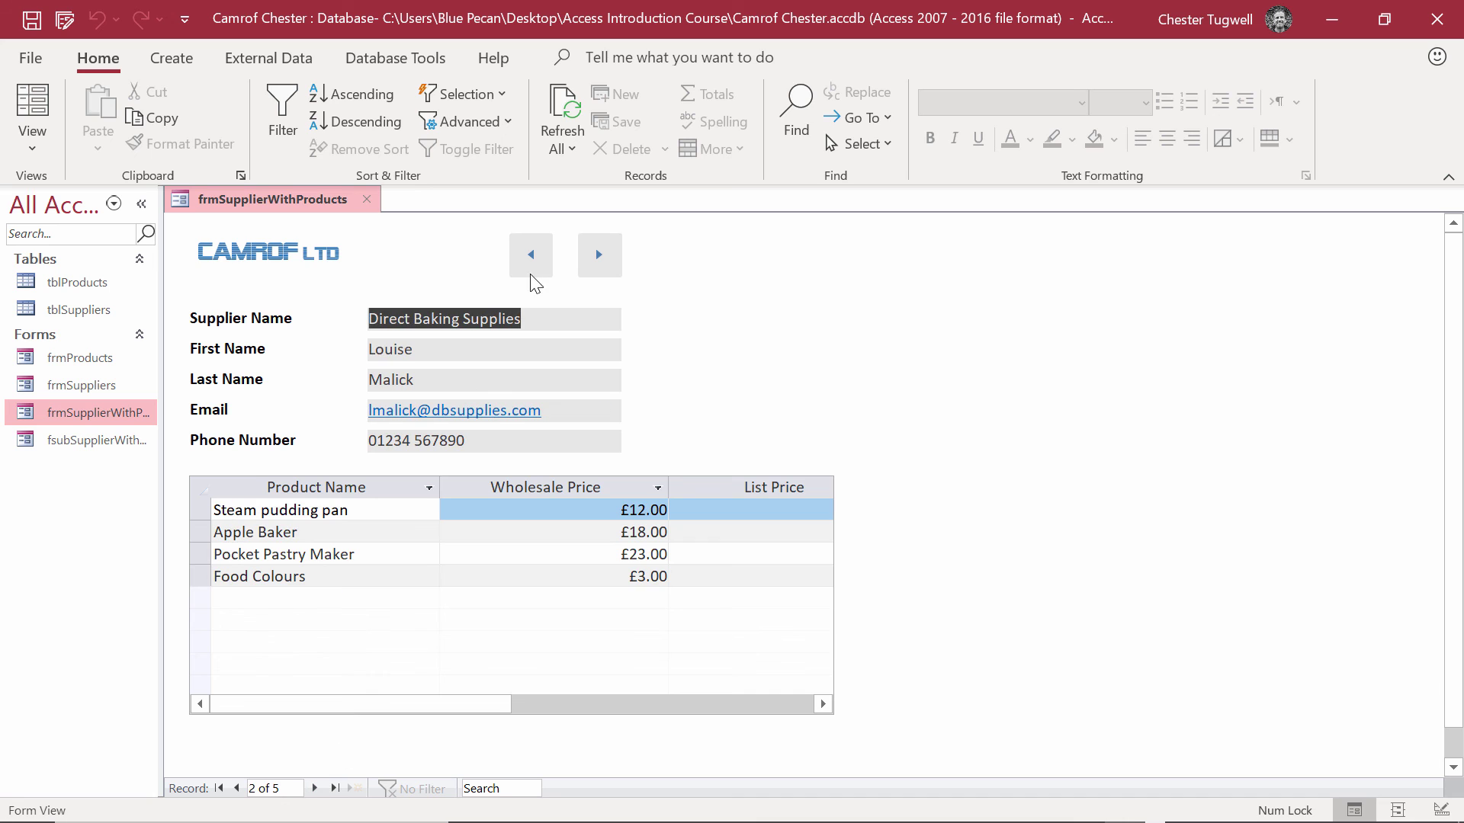
{"action": "left_click", "coordinate": [595, 259]}
{"action": "key", "text": "Page_Up"}
{"action": "left_click", "coordinate": [602, 259]}
{"action": "left_click", "coordinate": [526, 253]}
{"action": "left_click_drag", "start_coordinate": [427, 347], "coordinate": [349, 344]}
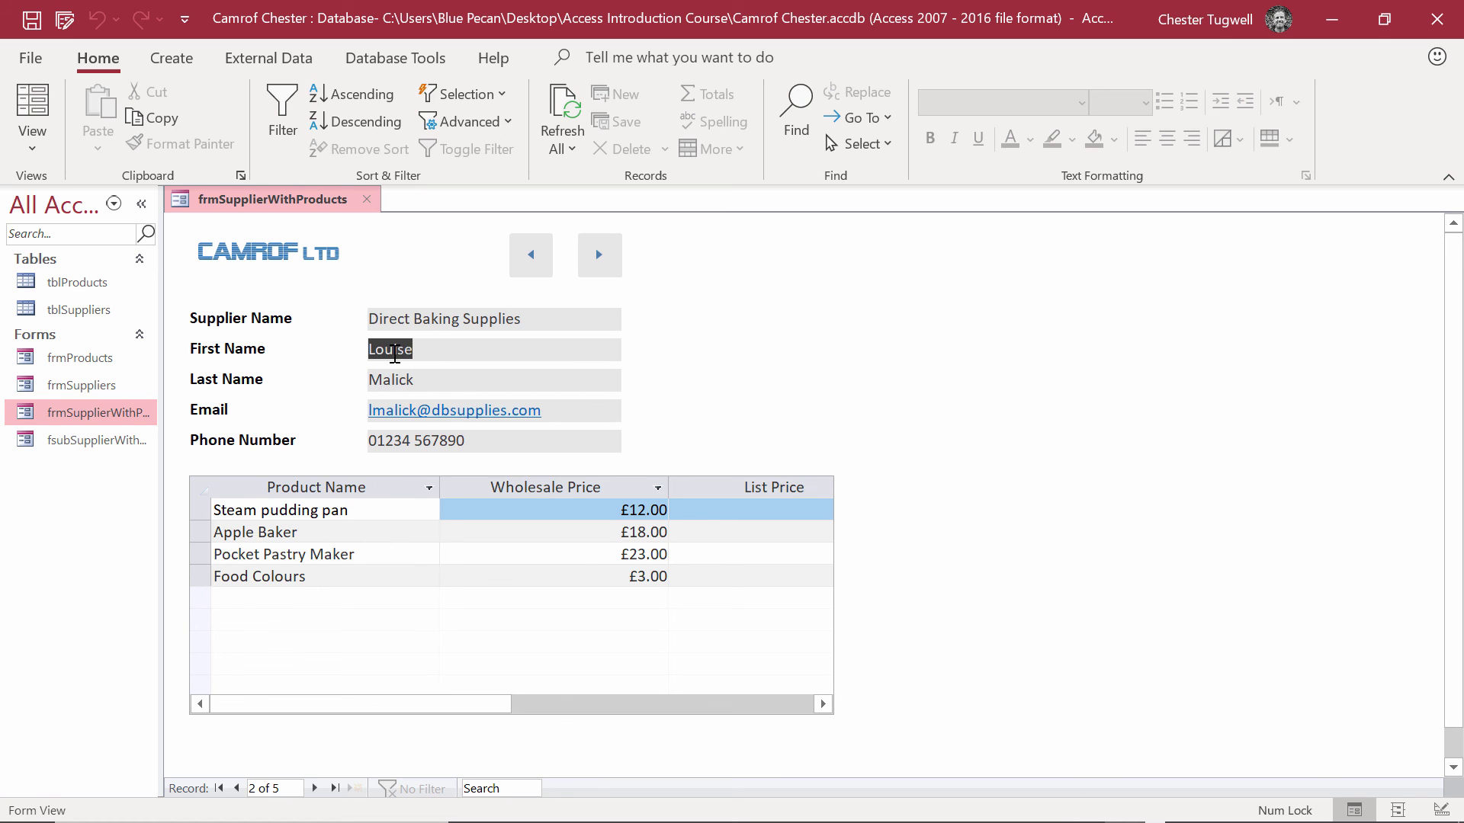
{"action": "left_click", "coordinate": [443, 374]}
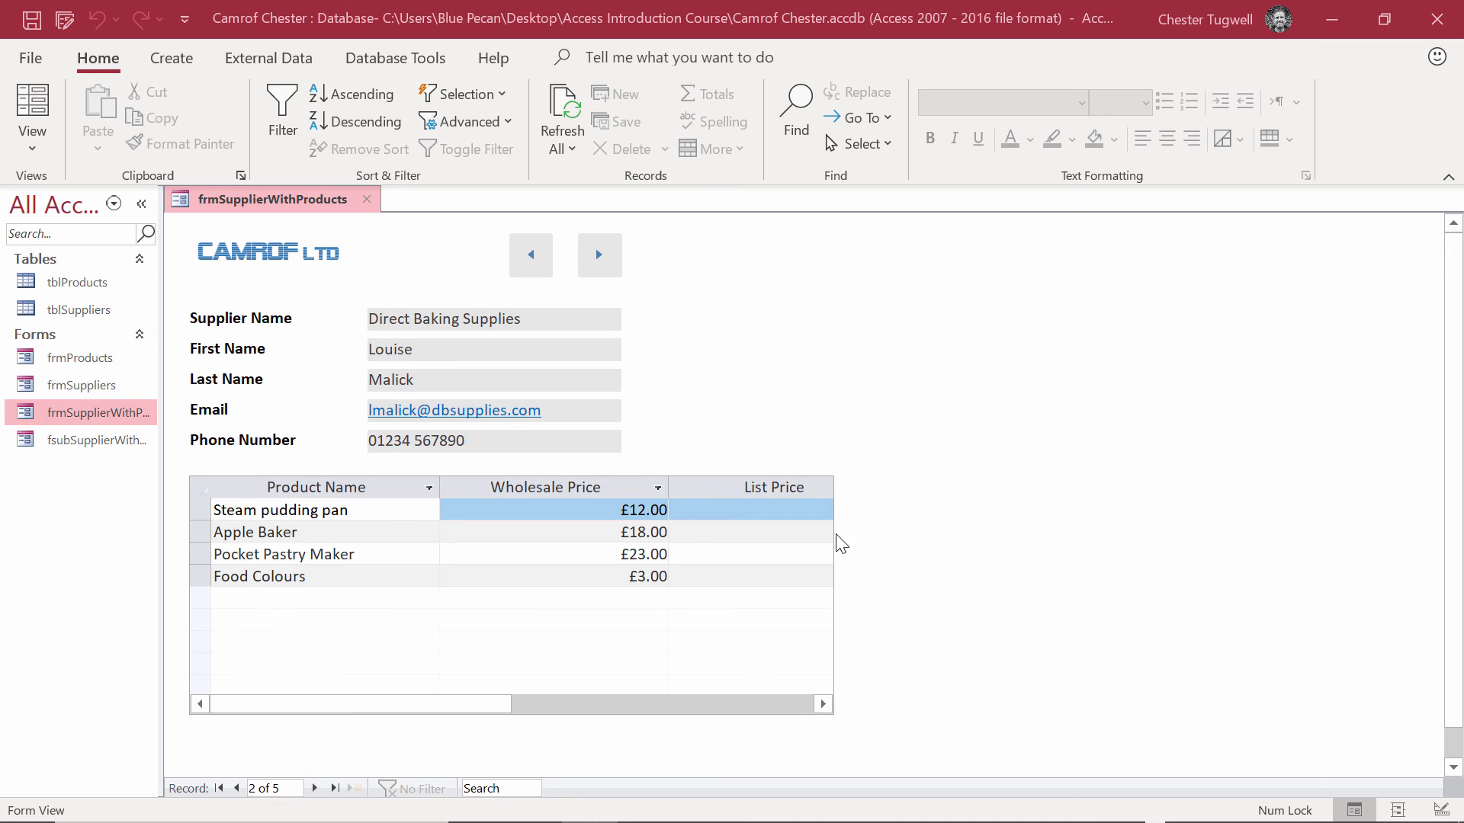
- Drag the products subform's right edge wider in Design View and preview it in Form View
{"action": "left_click", "coordinate": [29, 152]}
{"action": "left_click", "coordinate": [45, 304]}
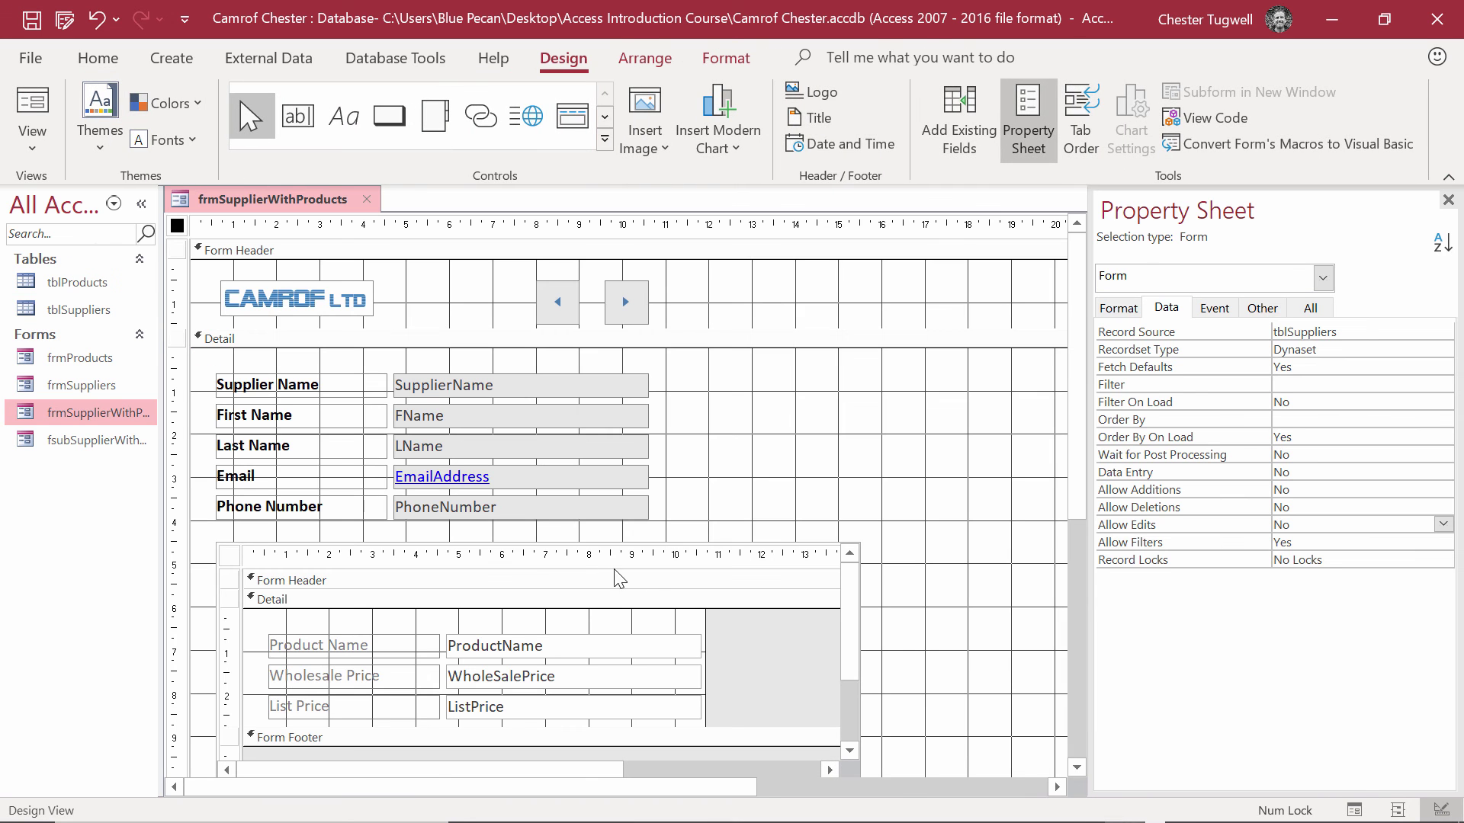
{"action": "left_click", "coordinate": [861, 637]}
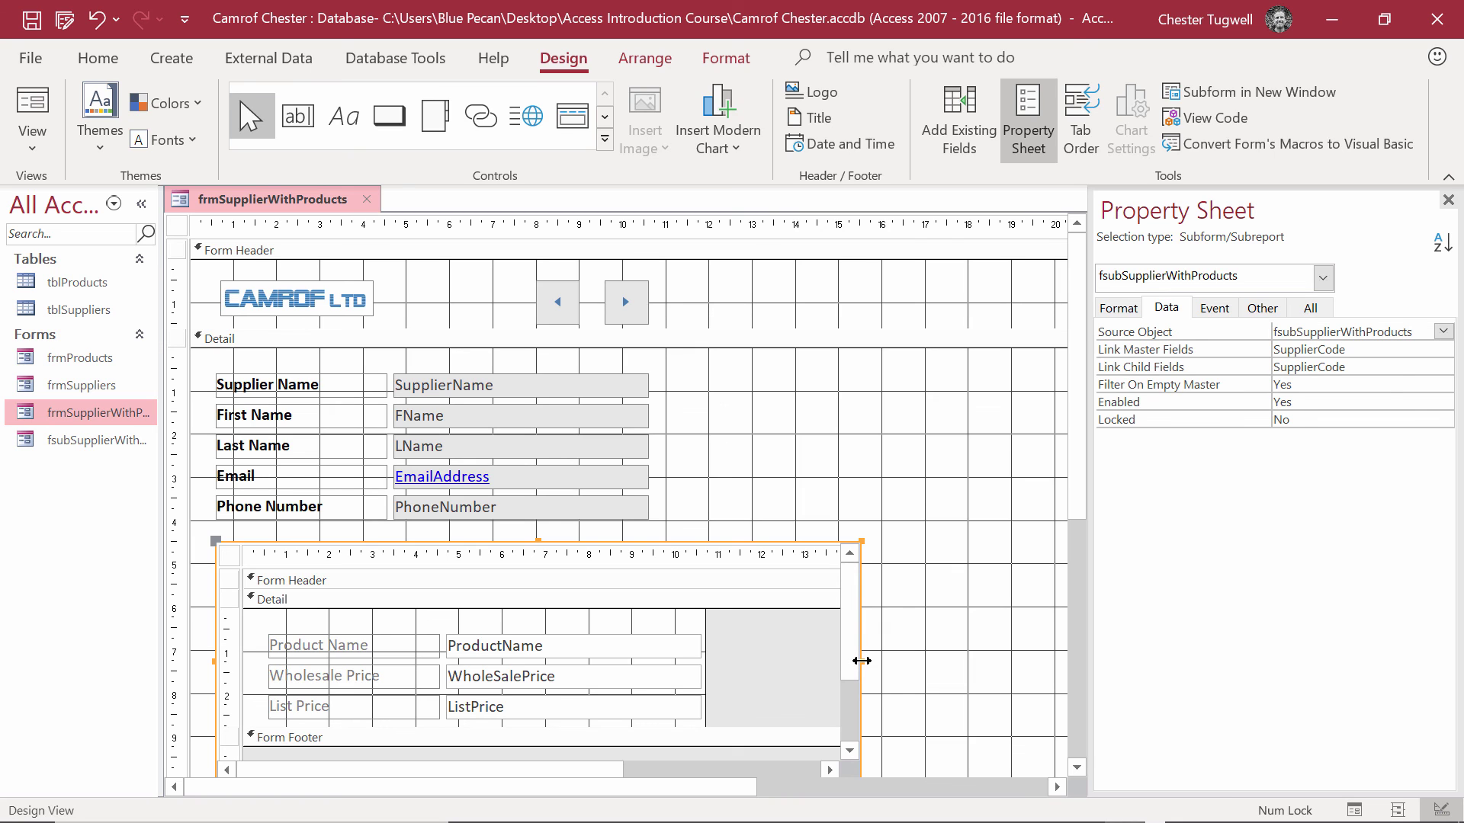
{"action": "left_click_drag", "start_coordinate": [861, 661], "coordinate": [1034, 662]}
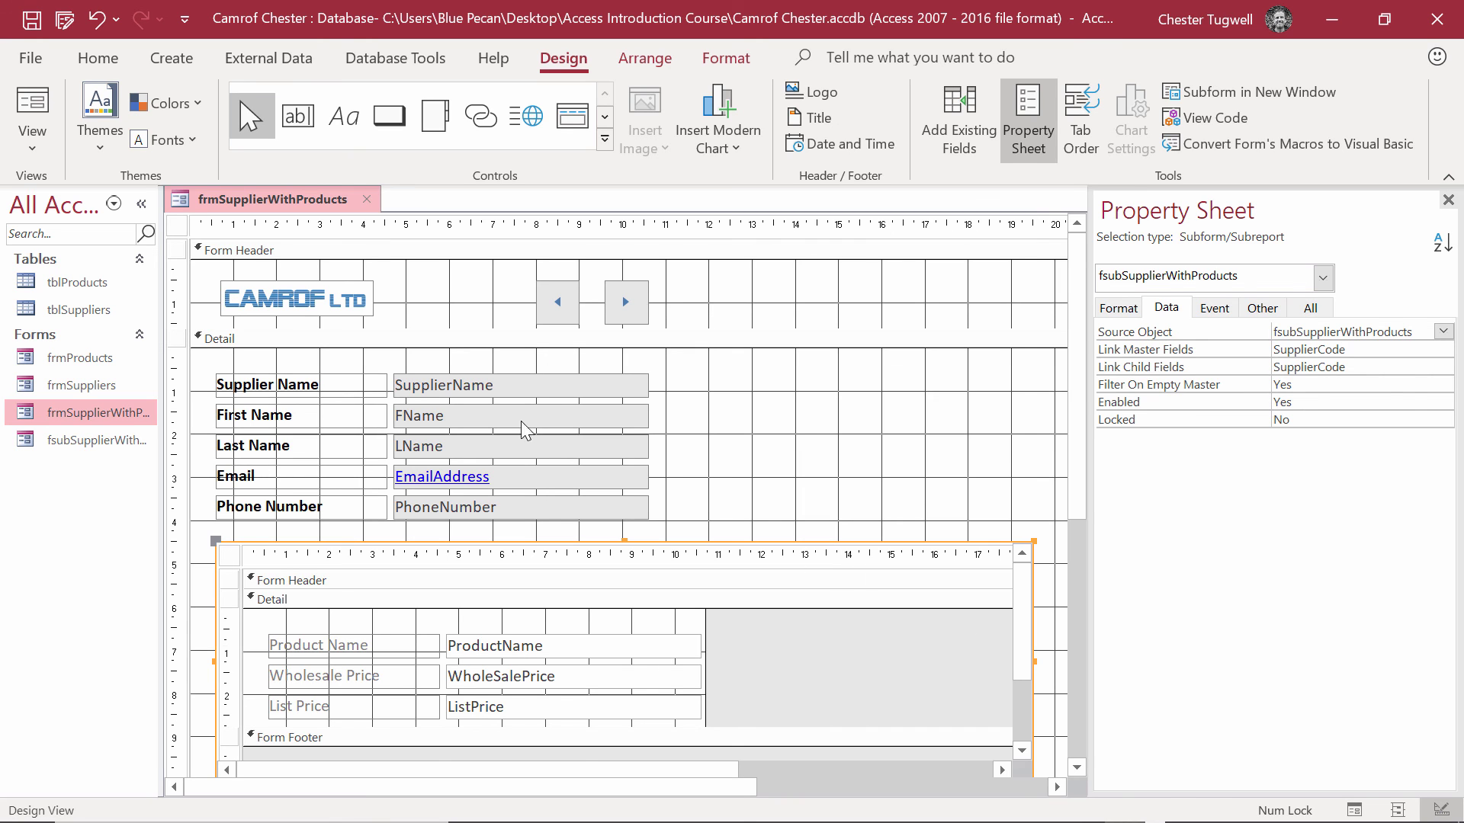
{"action": "left_click", "coordinate": [30, 149]}
{"action": "left_click", "coordinate": [104, 196]}
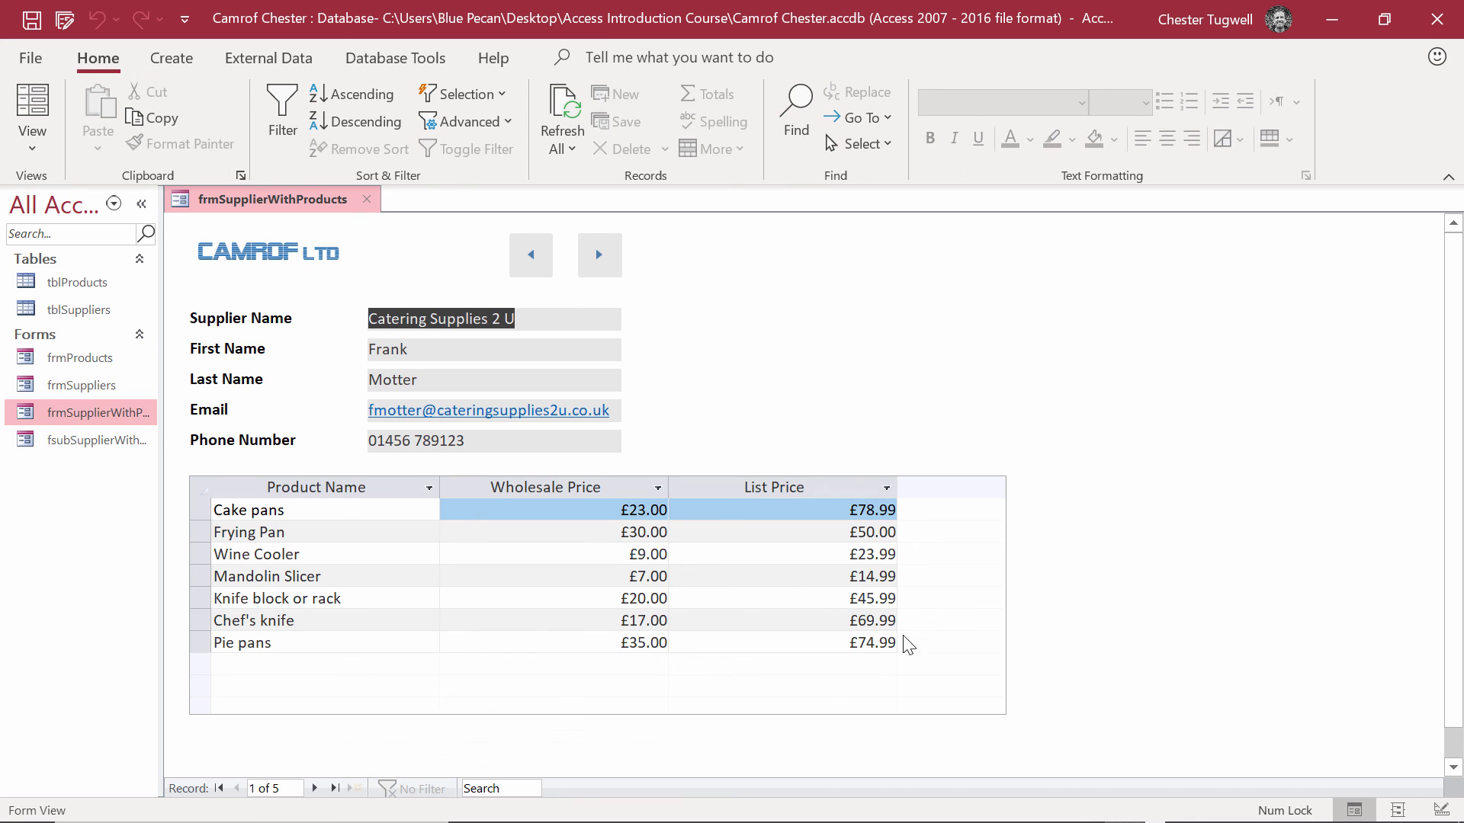
- Trim the products subform slightly narrower and view the finished form
{"action": "left_click", "coordinate": [30, 149]}
{"action": "left_click", "coordinate": [86, 300]}
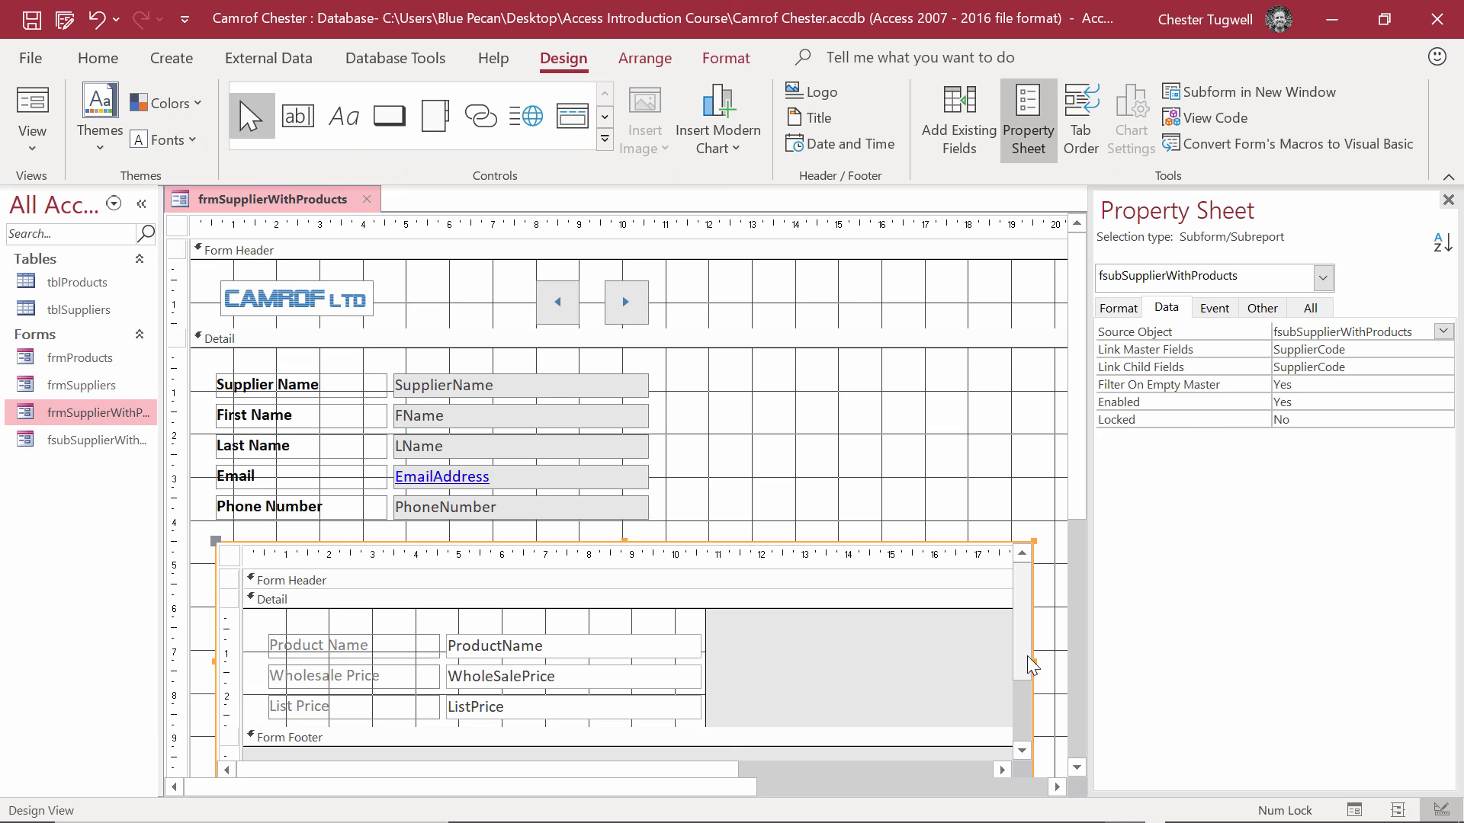
{"action": "left_click_drag", "start_coordinate": [1033, 666], "coordinate": [976, 663]}
{"action": "left_click", "coordinate": [32, 147]}
{"action": "left_click", "coordinate": [88, 193]}
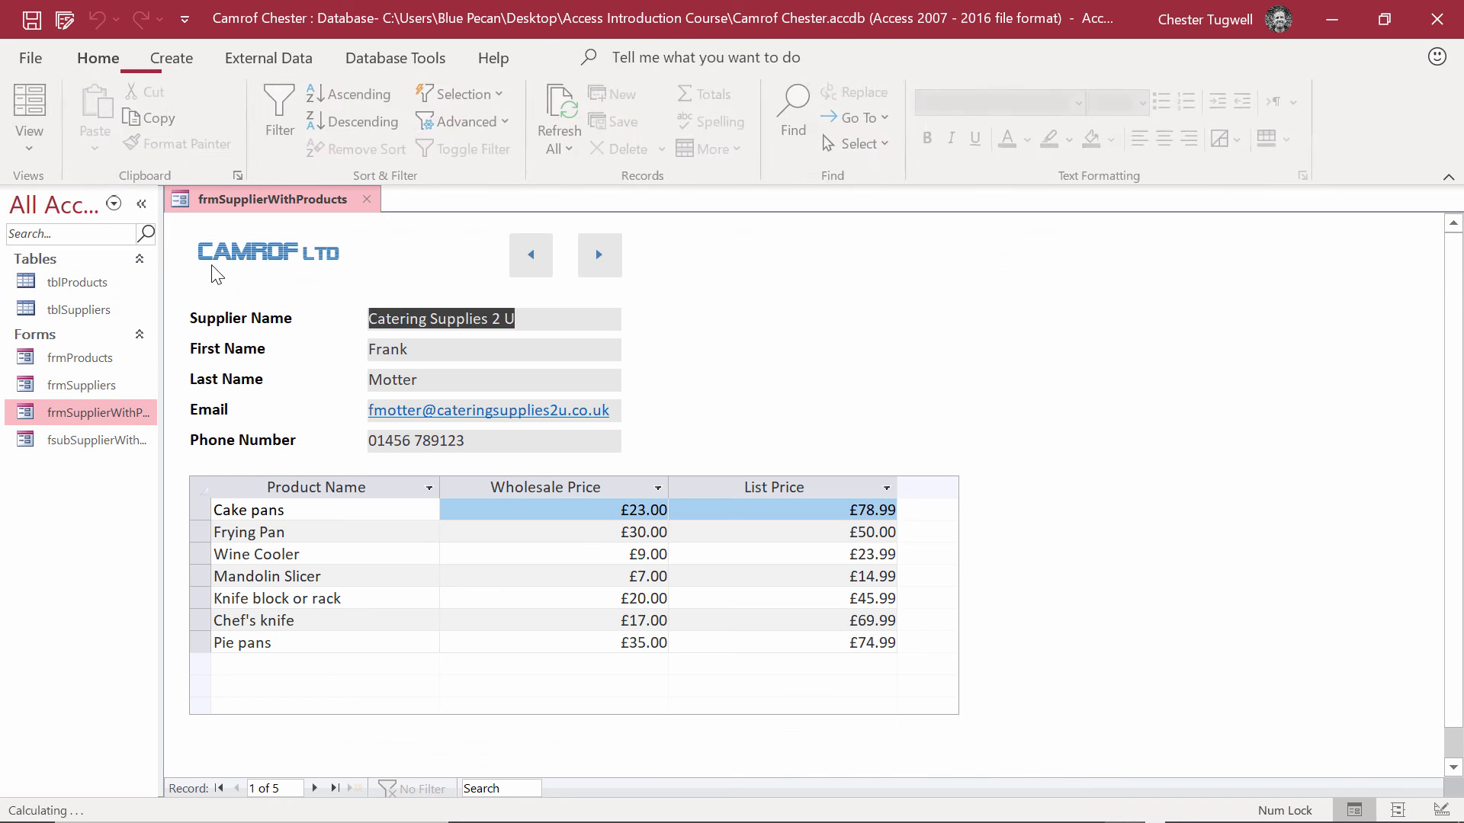